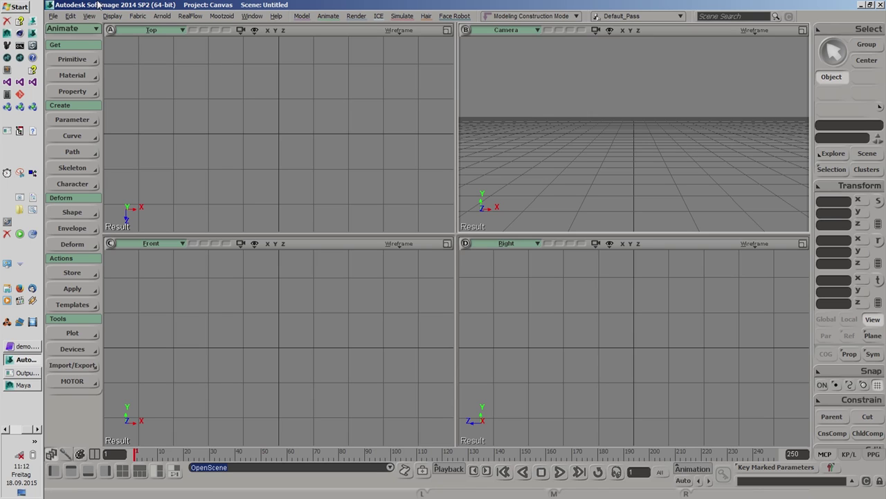
# Step: Create a polygon mesh object with a Fabric Canvas graph attached
pyautogui.click(142, 18)
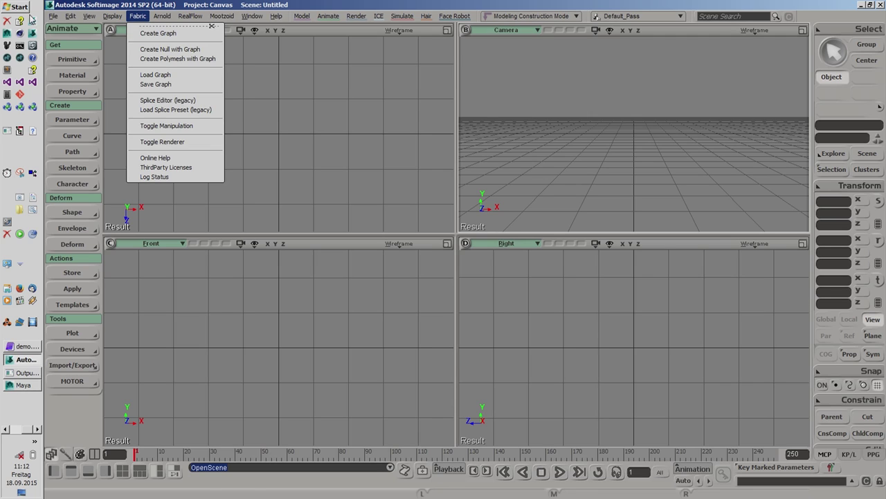
pyautogui.click(162, 16)
pyautogui.click(251, 16)
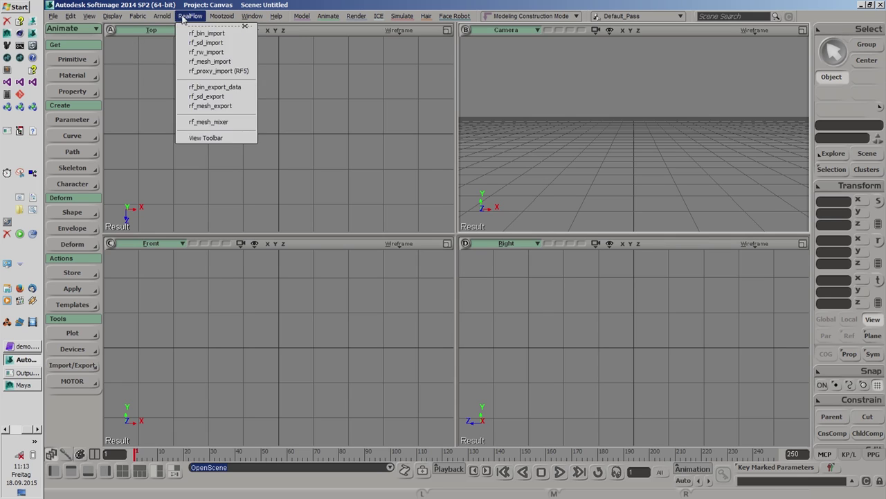
pyautogui.moveTo(138, 16)
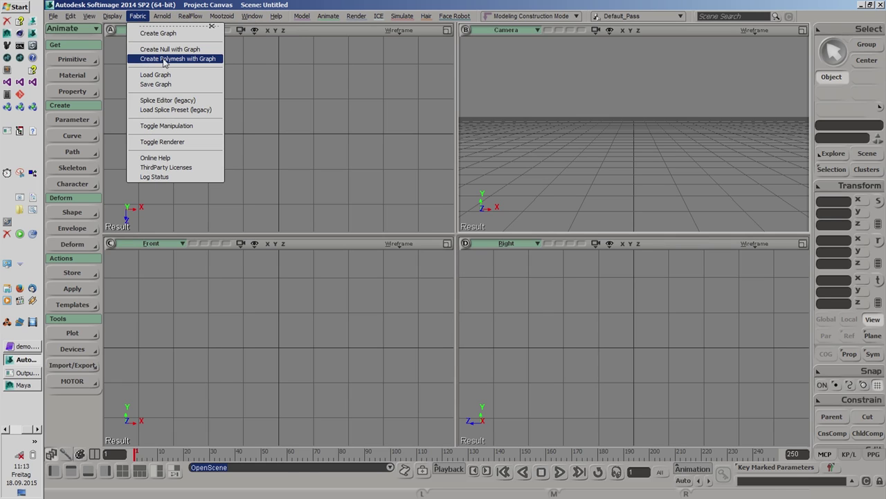
pyautogui.click(164, 59)
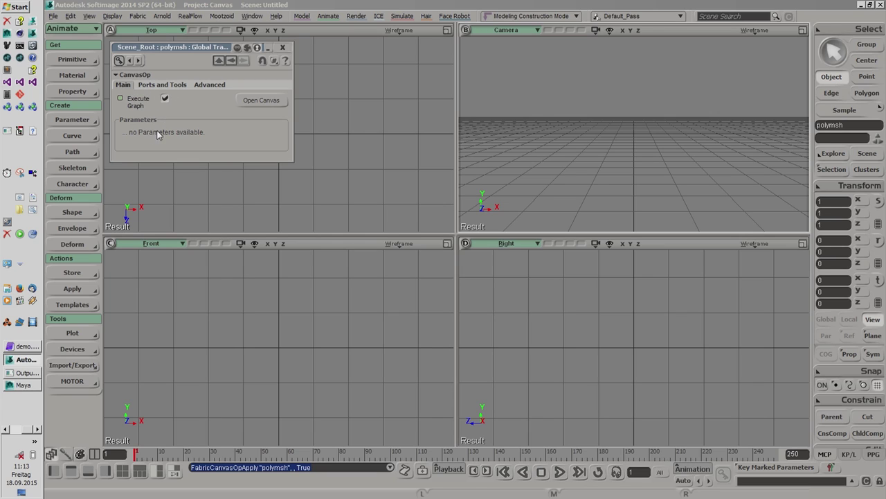
# Step: Open the polymesh's Canvas graph from its port settings and enlarge the graph window
pyautogui.click(163, 84)
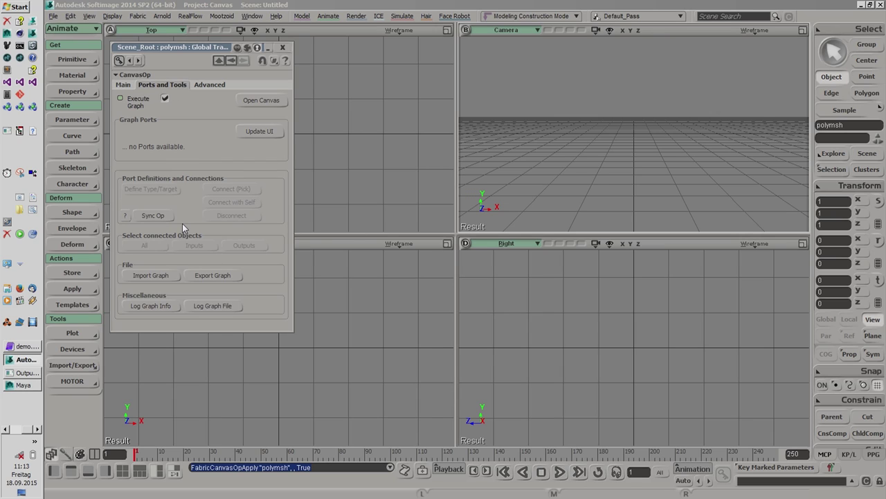
pyautogui.click(263, 99)
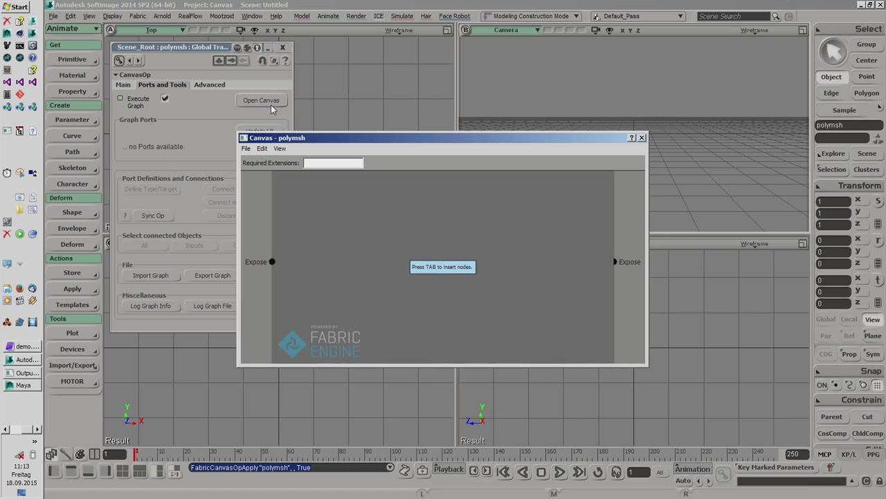
pyautogui.moveTo(303, 140); pyautogui.dragTo(244, 68)
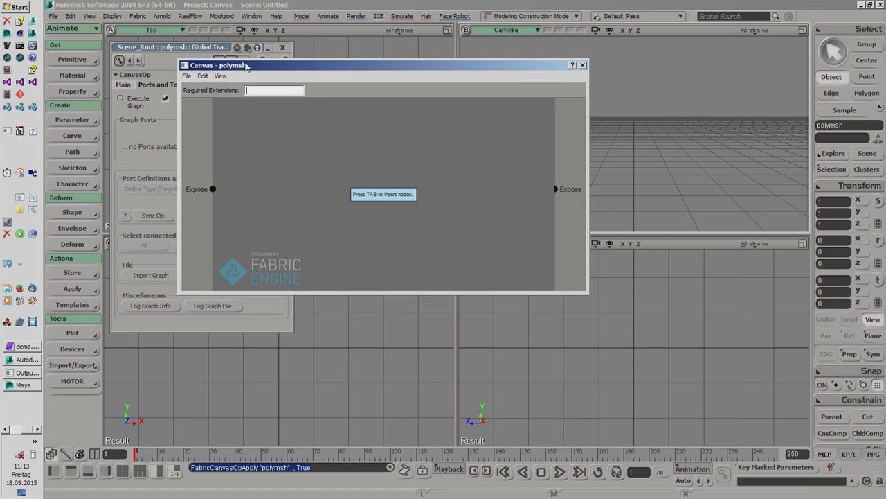
pyautogui.moveTo(588, 295); pyautogui.dragTo(742, 377)
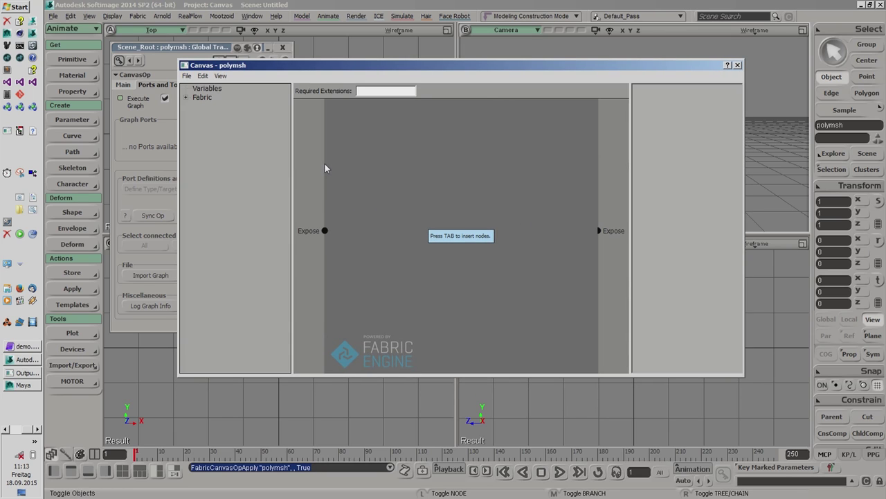
# Step: Look through the Compounds, Debug and Core categories of Fabric presets and hide the graph window's side panels
pyautogui.click(186, 97)
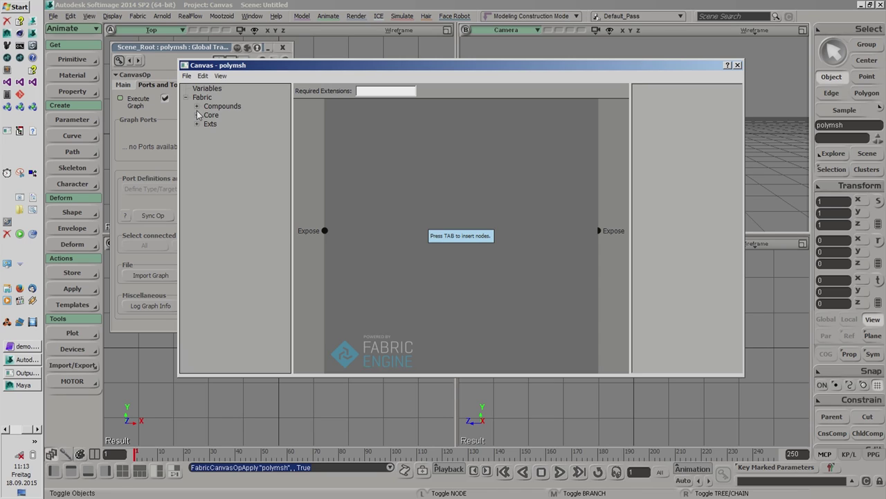
pyautogui.click(196, 106)
pyautogui.click(208, 124)
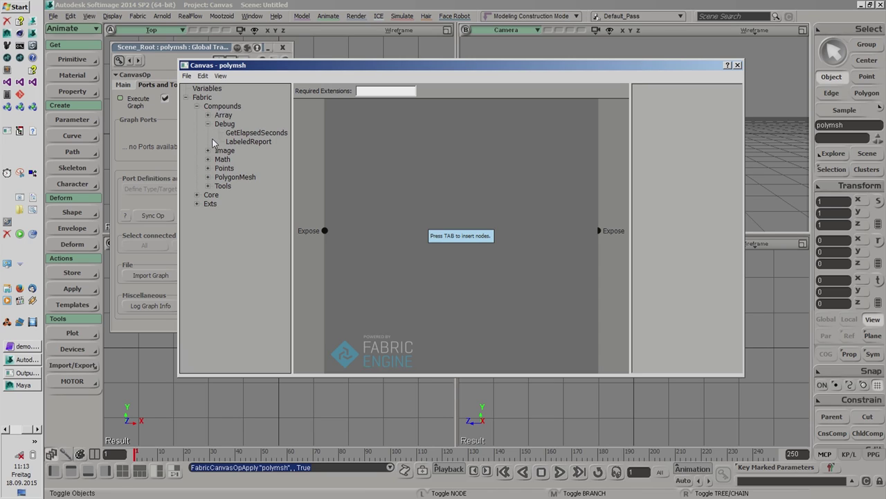
pyautogui.click(196, 195)
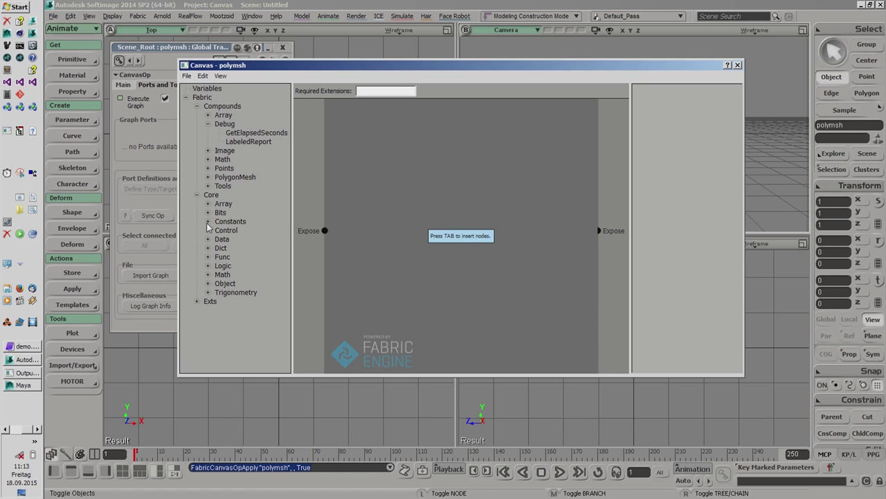
pyautogui.click(197, 195)
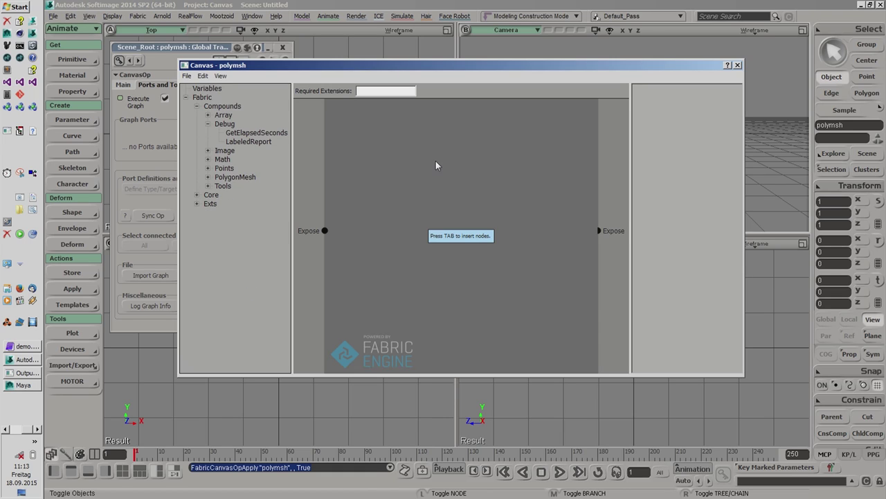
pyautogui.hotkey('ctrl', 'h')
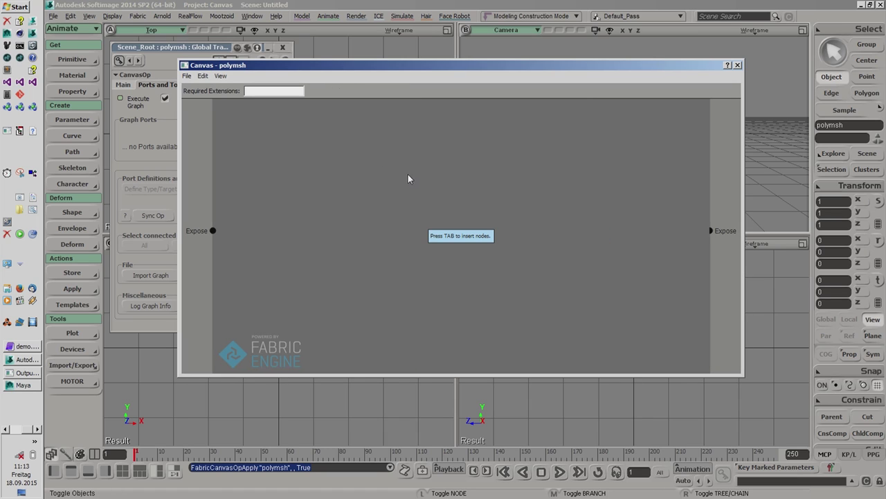
# Step: Add a GetTorus node to the empty graph
pyautogui.press('Tab')
pyautogui.write('gettoru')
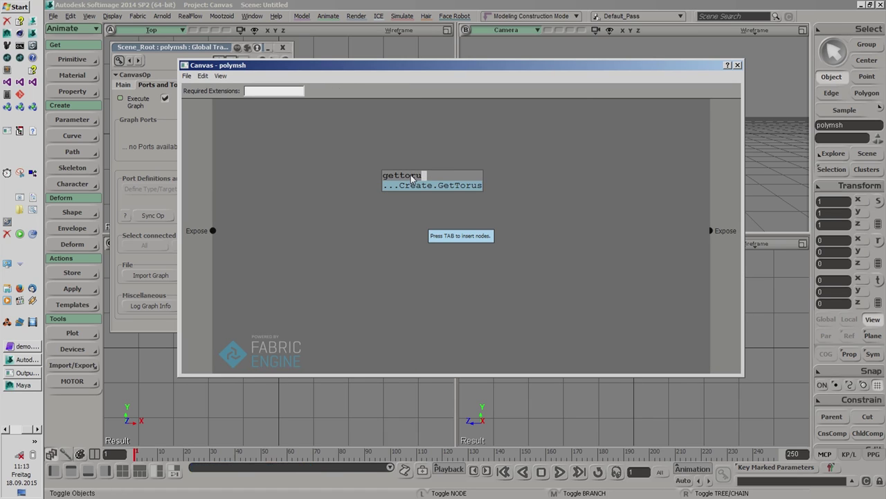
pyautogui.press('Return')
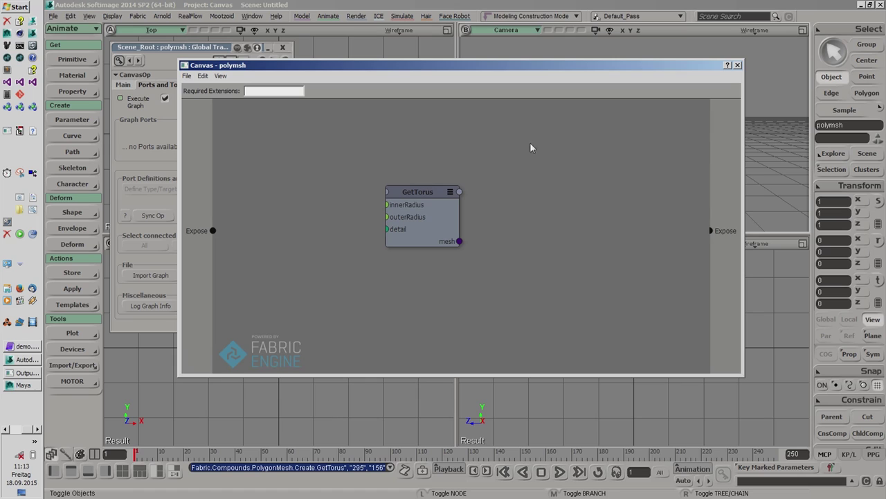
pyautogui.moveTo(439, 185)
pyautogui.mouseDown()
pyautogui.moveTo(401, 186)
pyautogui.moveTo(445, 185)
pyautogui.mouseUp()
# Step: Examine the nodes inside the GetTorus compound and return to the top-level graph
pyautogui.doubleClick(435, 184)
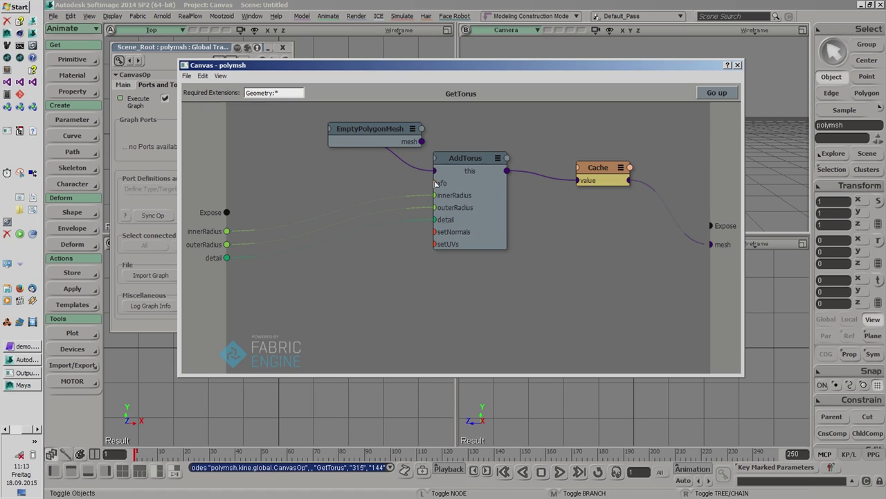
pyautogui.moveTo(365, 127); pyautogui.dragTo(333, 137)
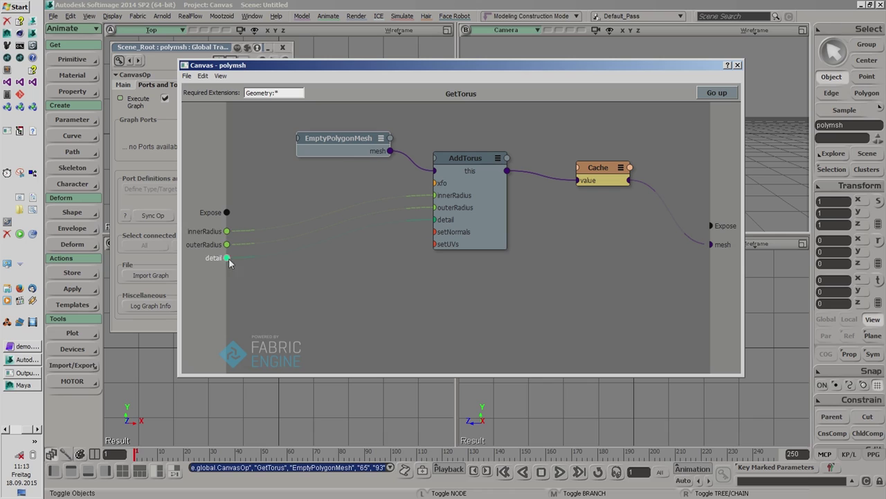
pyautogui.click(735, 92)
# Step: Expose GetTorus's innerRadius, outerRadius and detail as graph inputs and its mesh as a graph output
pyautogui.moveTo(439, 182); pyautogui.dragTo(460, 198)
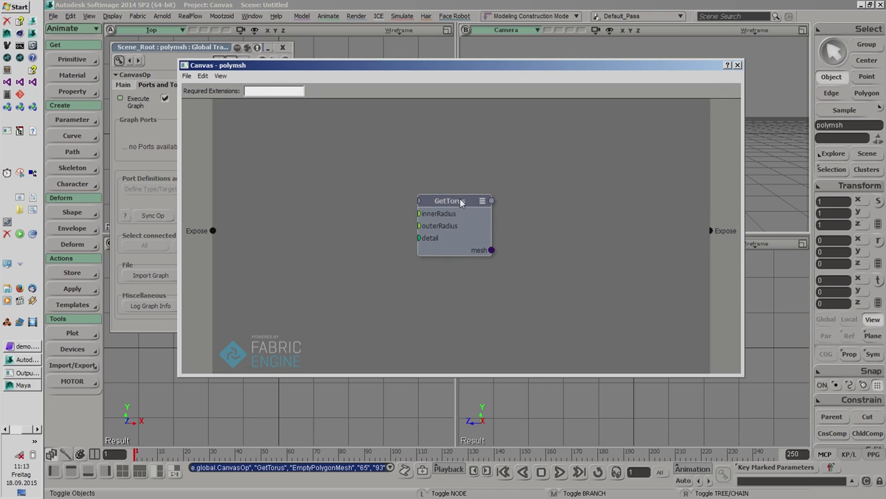
pyautogui.moveTo(214, 233); pyautogui.dragTo(419, 213)
pyautogui.moveTo(227, 231); pyautogui.dragTo(419, 238)
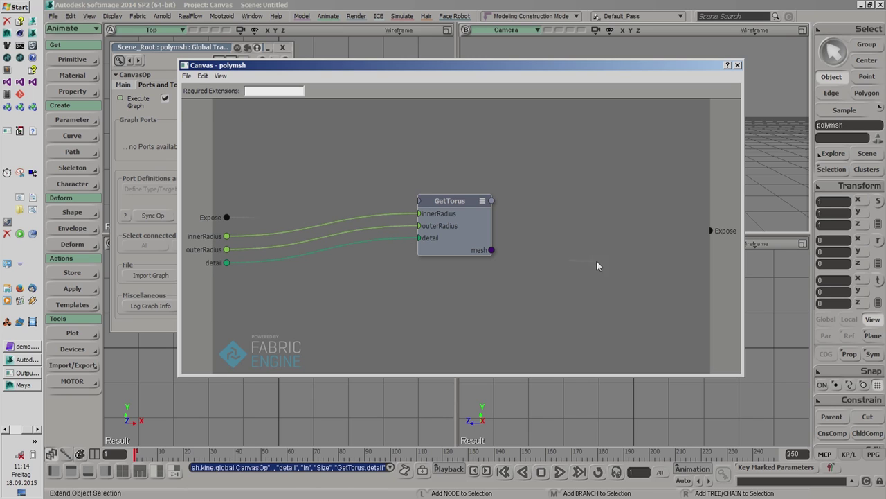
pyautogui.moveTo(492, 250); pyautogui.dragTo(712, 232)
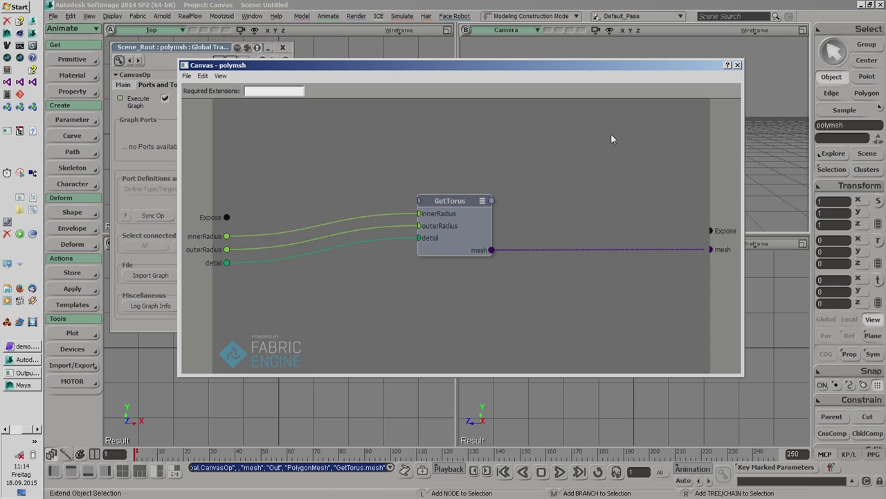
pyautogui.click(738, 66)
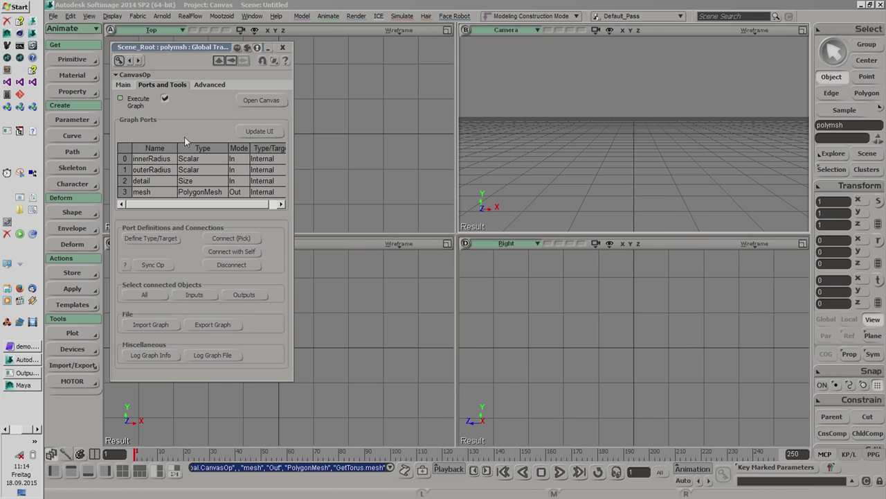
# Step: Define innerRadius, outerRadius and detail as XSI Parameters and the mesh output as an XSI Port
pyautogui.moveTo(293, 221); pyautogui.dragTo(333, 213)
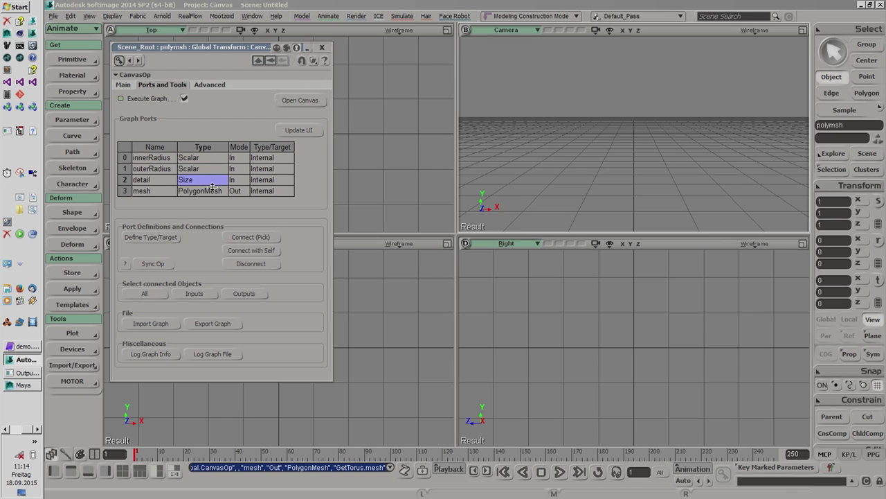
pyautogui.click(160, 236)
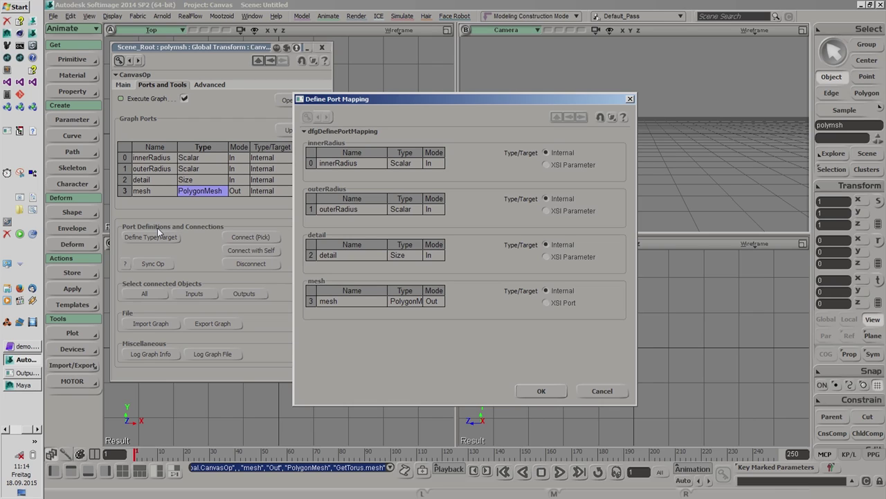
pyautogui.click(547, 165)
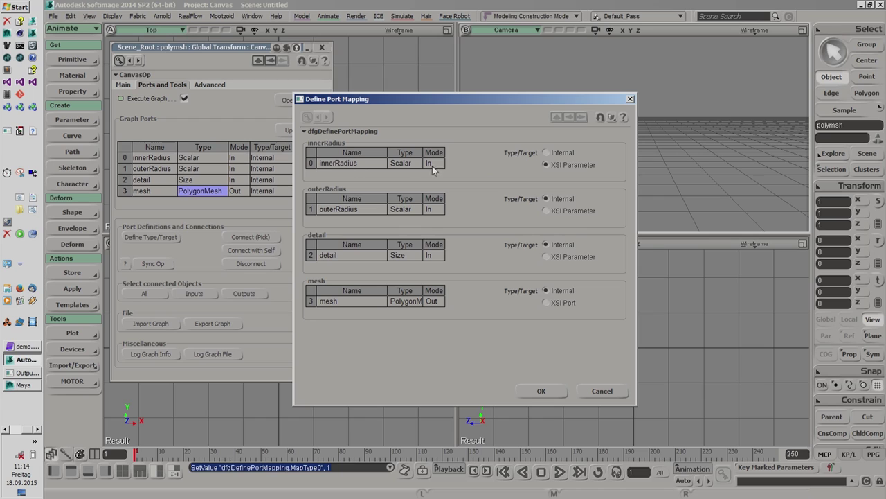
pyautogui.click(547, 211)
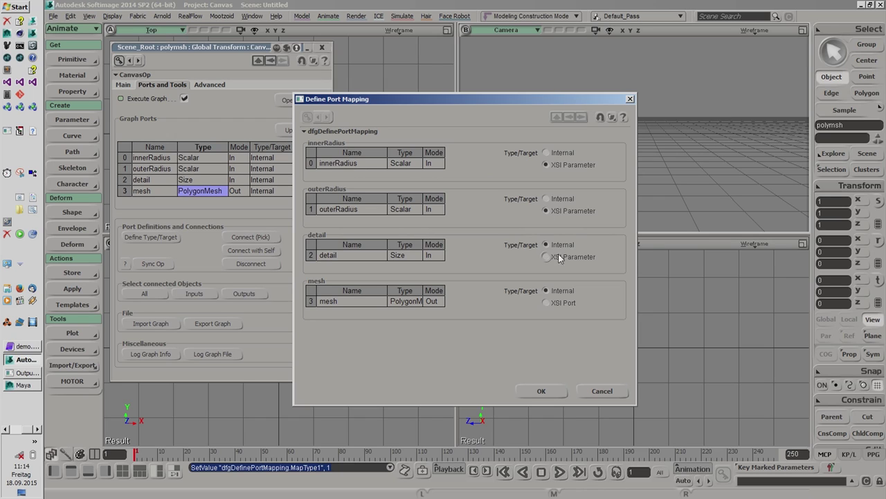
pyautogui.click(546, 303)
pyautogui.click(542, 390)
pyautogui.click(322, 47)
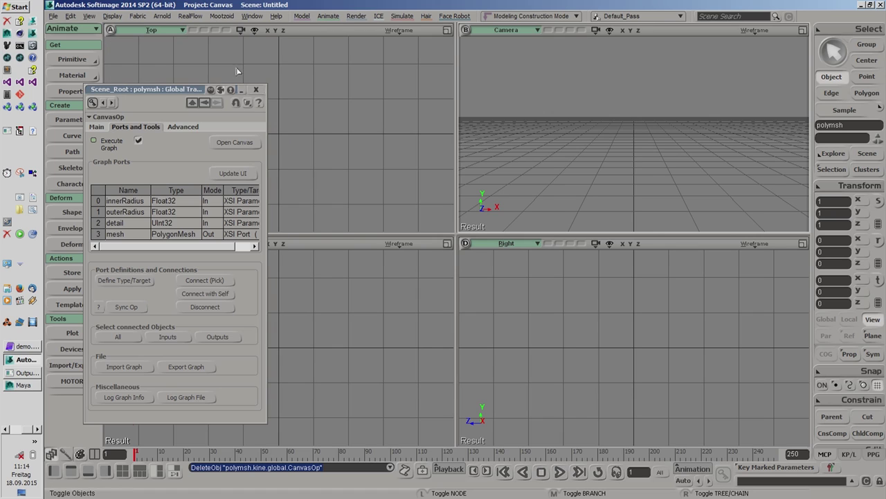
# Step: Set the operator's innerRadius to about 0.544, outerRadius to 3 and detail to 16
pyautogui.moveTo(178, 90); pyautogui.dragTo(204, 43)
pyautogui.click(123, 80)
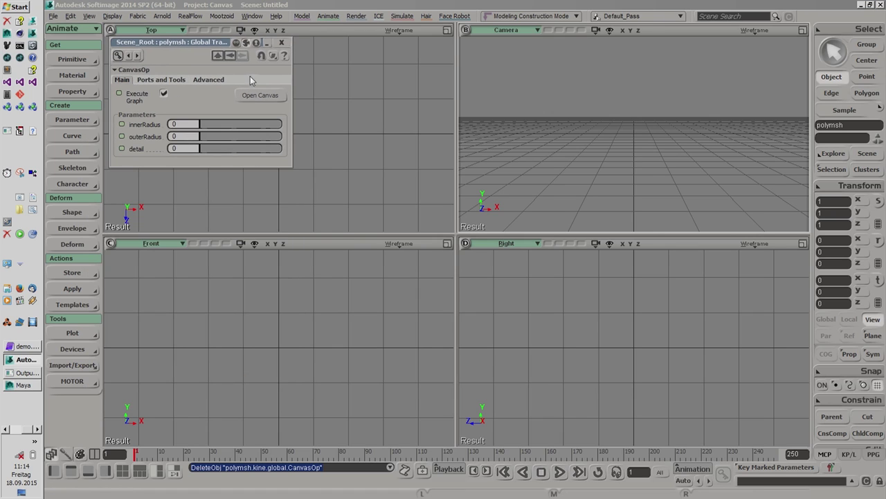
pyautogui.moveTo(211, 124); pyautogui.dragTo(245, 124)
pyautogui.click(191, 137)
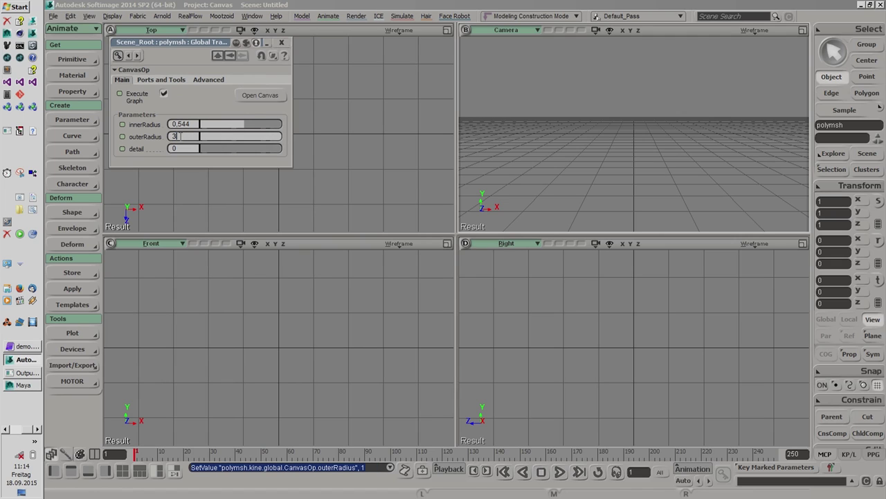
pyautogui.write('3')
pyautogui.press('Return')
pyautogui.click(174, 151)
pyautogui.write('16')
pyautogui.press('Return')
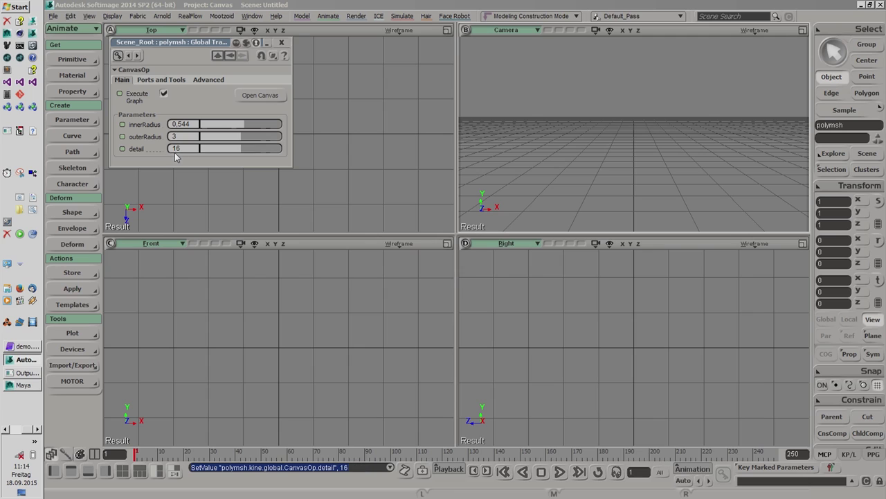
# Step: Show the Explorer in place of the Right view and connect the mesh output port to the polymesh itself
pyautogui.click(162, 81)
pyautogui.moveTo(291, 207); pyautogui.dragTo(335, 205)
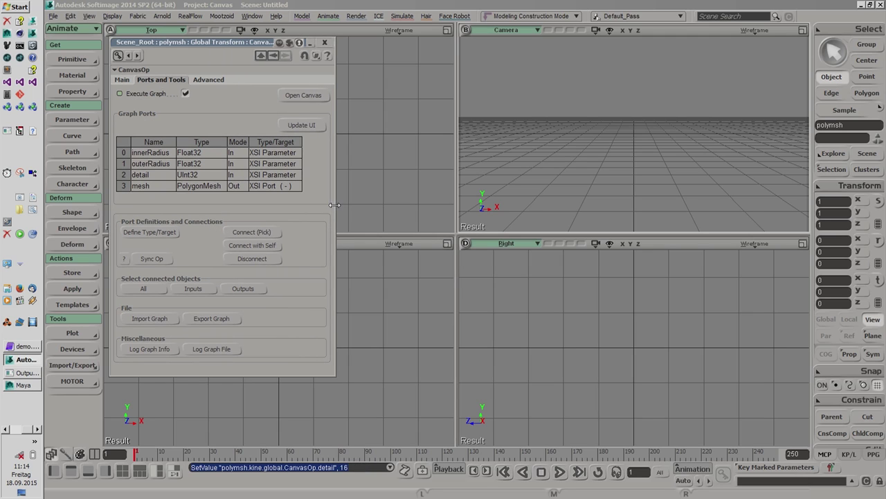
pyautogui.click(264, 187)
pyautogui.press('8')
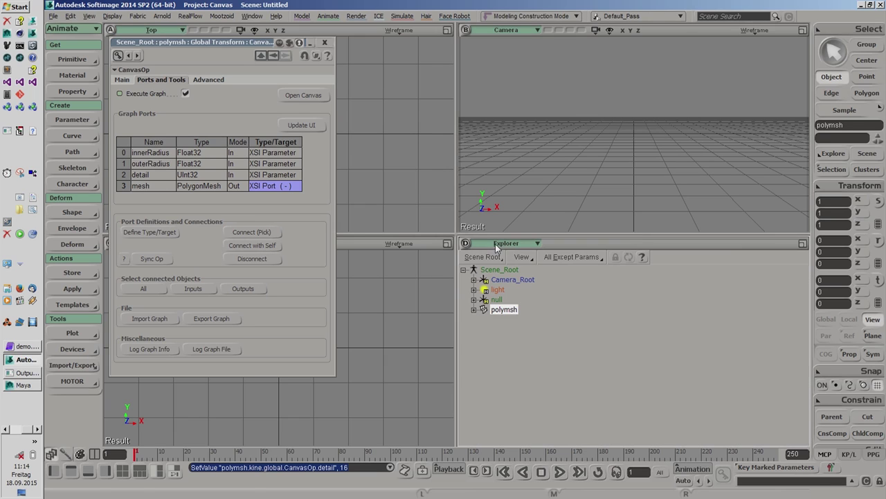
pyautogui.click(254, 245)
pyautogui.press('f')
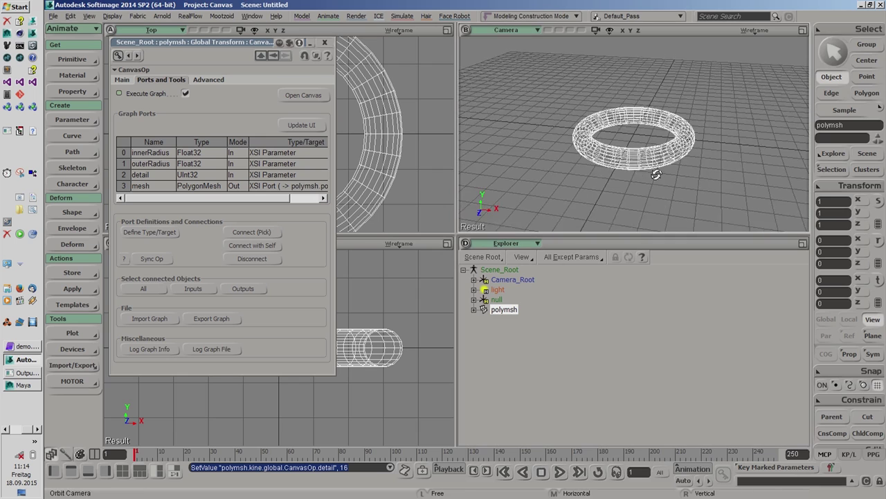
# Step: Add a Turbulize mesh deform node to the Canvas graph, placing it between GetTorus and the graph outputs
pyautogui.click(303, 96)
pyautogui.moveTo(415, 129); pyautogui.dragTo(358, 164)
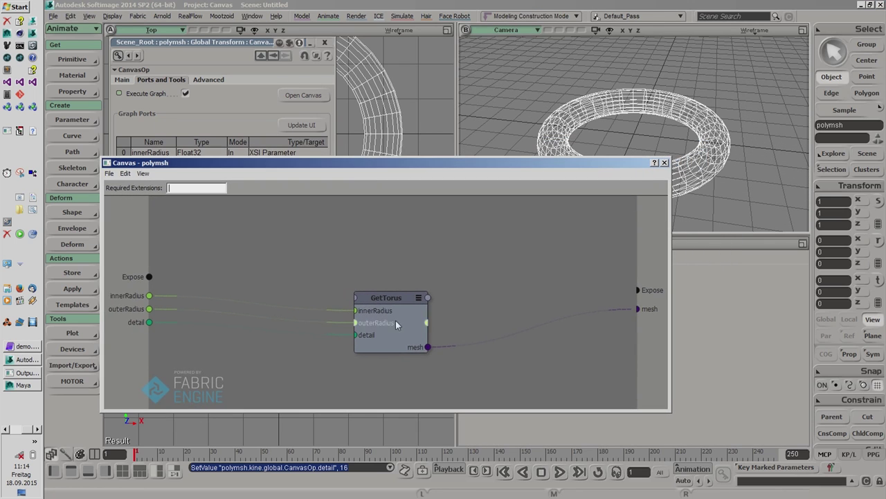
pyautogui.moveTo(396, 320); pyautogui.dragTo(290, 246)
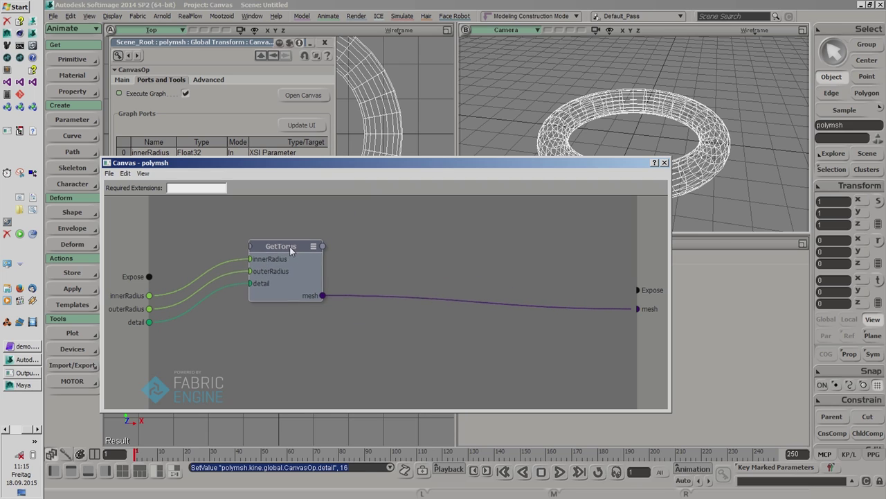
pyautogui.press('Tab')
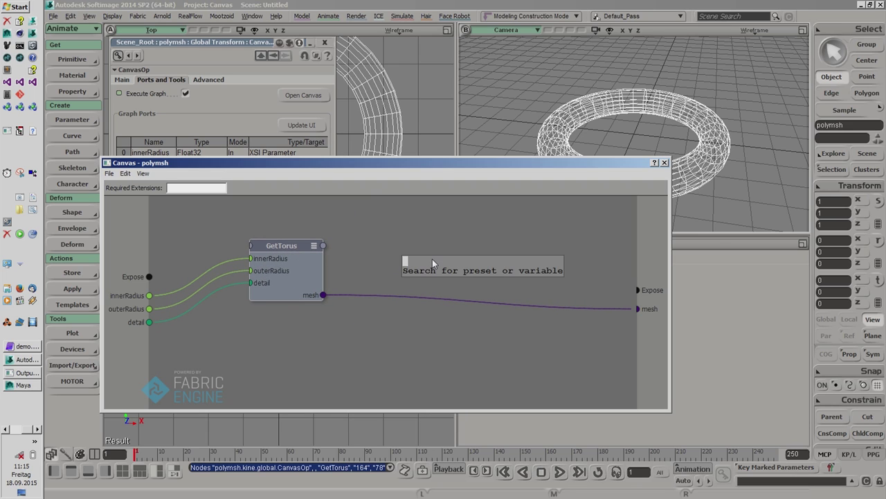
pyautogui.write('turbuliz')
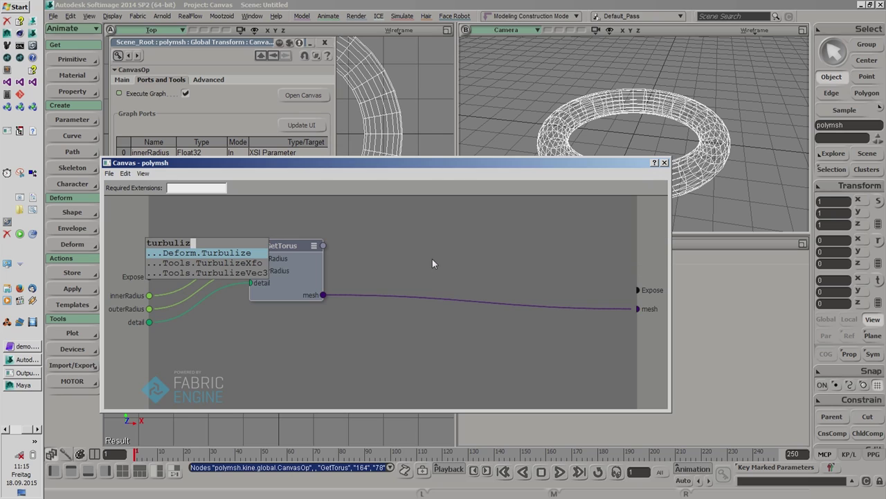
pyautogui.press('Return')
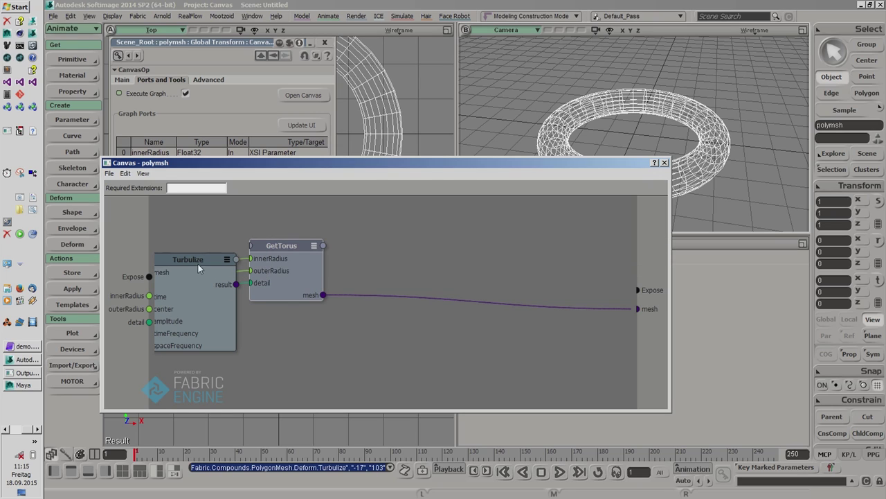
pyautogui.moveTo(198, 264); pyautogui.dragTo(410, 266)
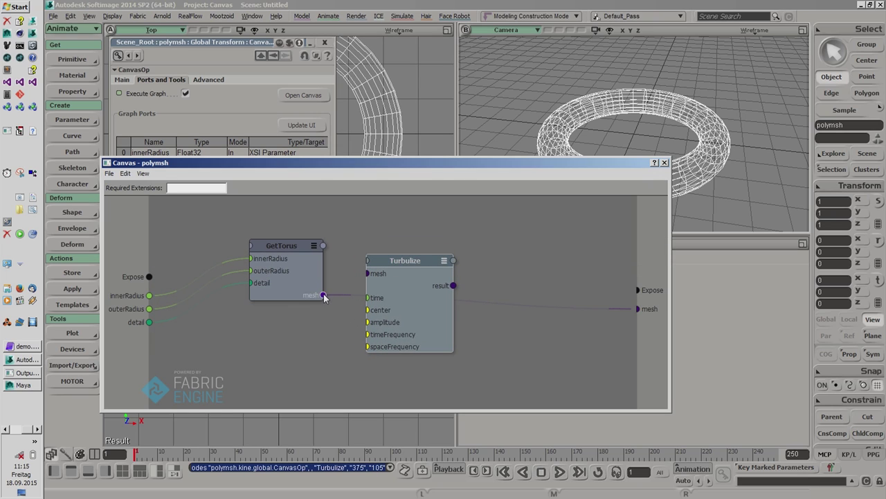
# Step: Route GetTorus's mesh through Turbulize to the graph's mesh output and close the Canvas graph
pyautogui.moveTo(324, 296); pyautogui.dragTo(368, 273)
pyautogui.moveTo(452, 285); pyautogui.dragTo(638, 309)
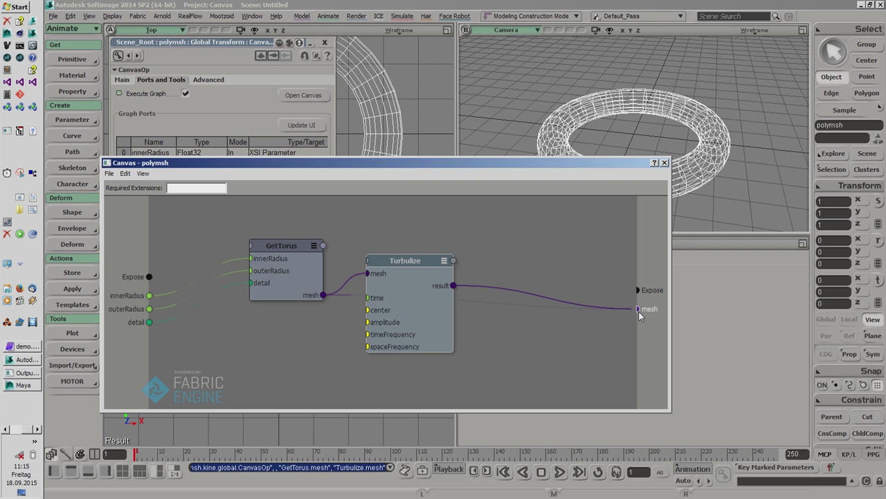
pyautogui.click(665, 163)
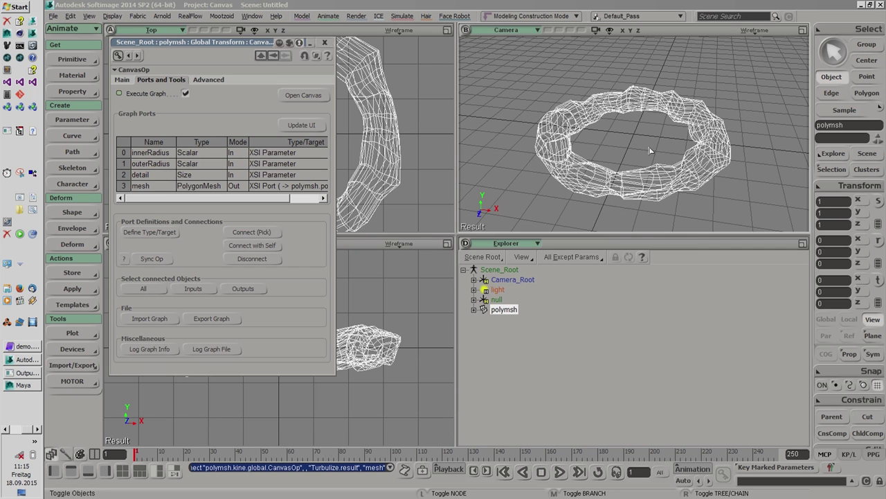
# Step: Bring the deformed torus closer in the Camera view and display that view as Shaded
pyautogui.moveTo(651, 150); pyautogui.dragTo(750, 35)
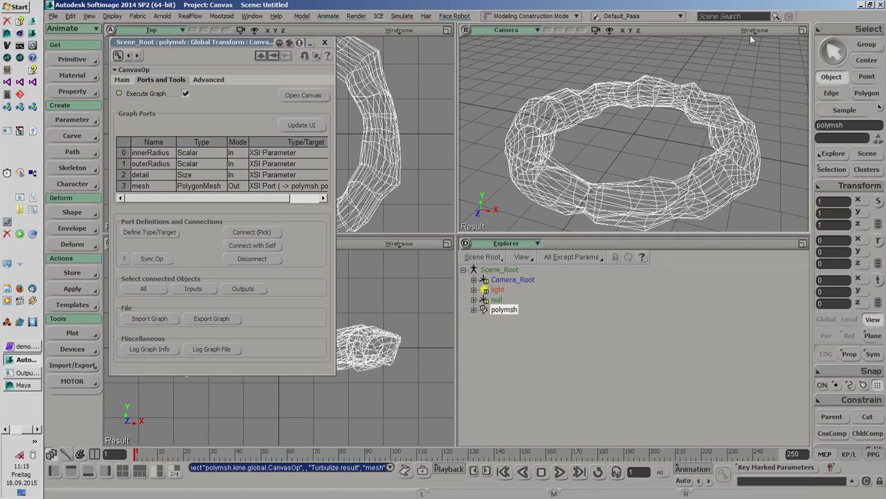
pyautogui.click(750, 35)
pyautogui.click(759, 104)
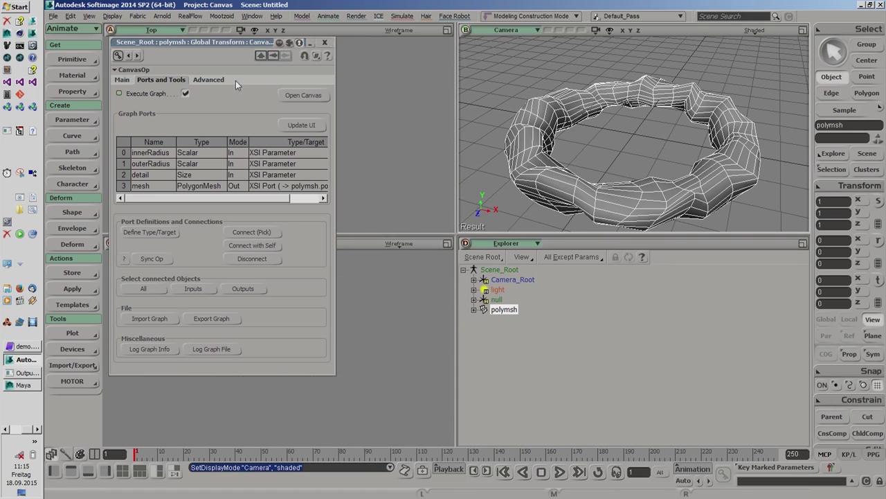
# Step: Set the operator's innerRadius to about 0.852, outerRadius to about 3.8 and detail to 32
pyautogui.click(122, 79)
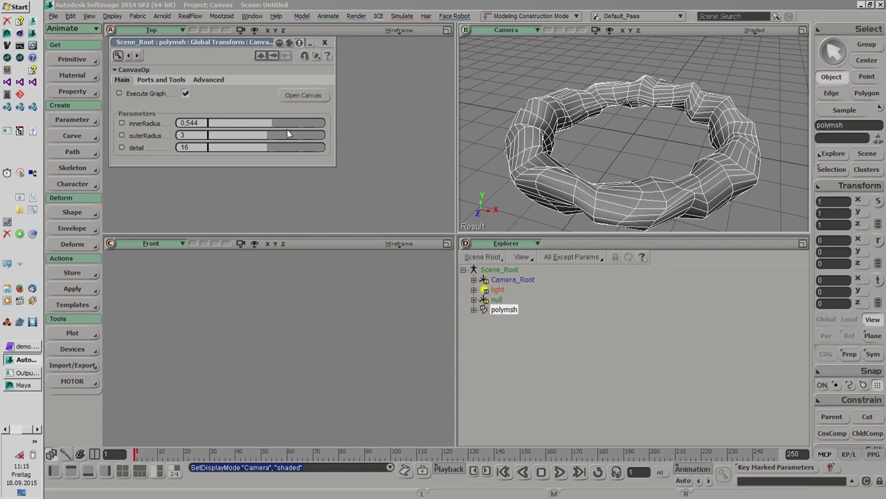
pyautogui.moveTo(274, 123)
pyautogui.mouseDown()
pyautogui.moveTo(327, 122)
pyautogui.moveTo(253, 142)
pyautogui.moveTo(306, 147)
pyautogui.mouseUp()
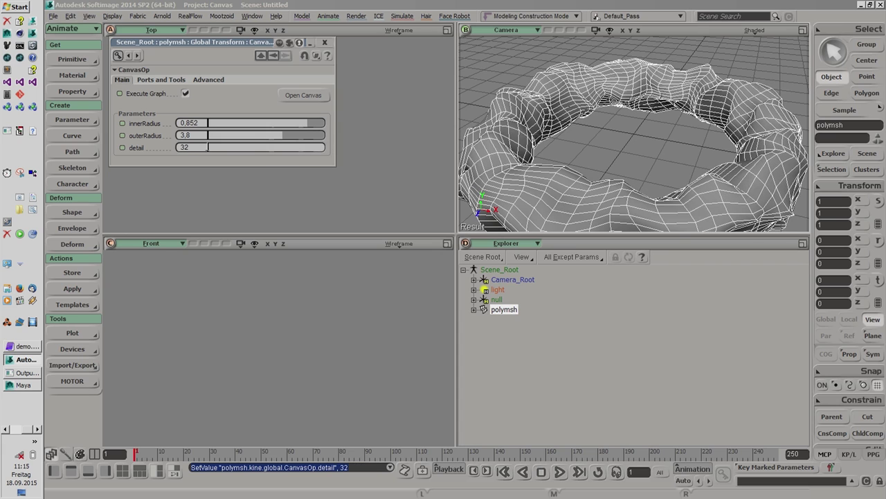
# Step: Review the node connections in the Canvas graph and the operator's list of graph ports
pyautogui.click(313, 97)
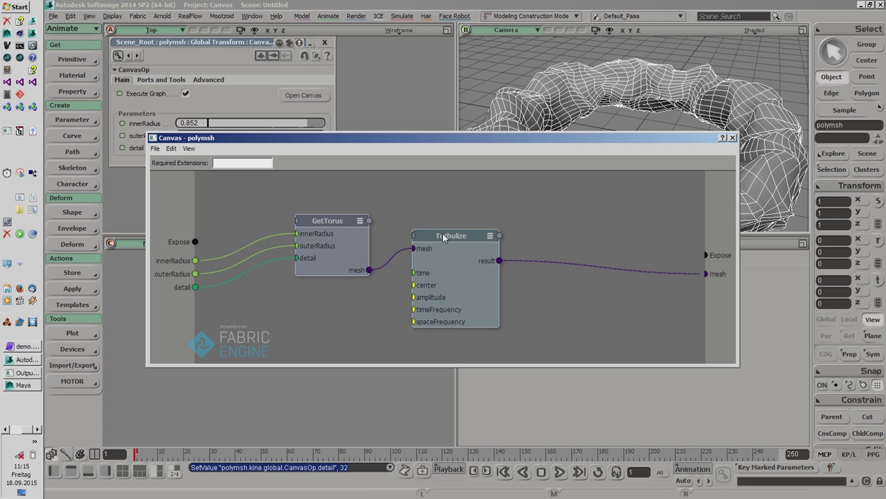
pyautogui.moveTo(456, 242); pyautogui.dragTo(446, 233)
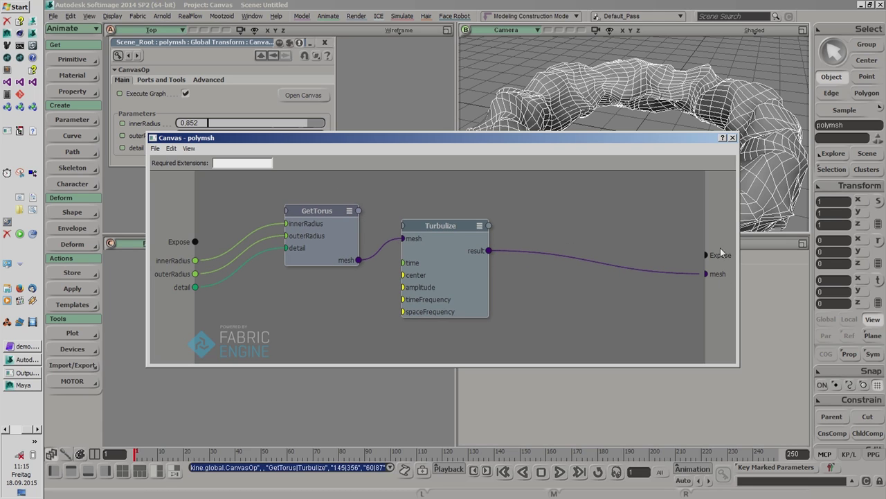
pyautogui.click(732, 138)
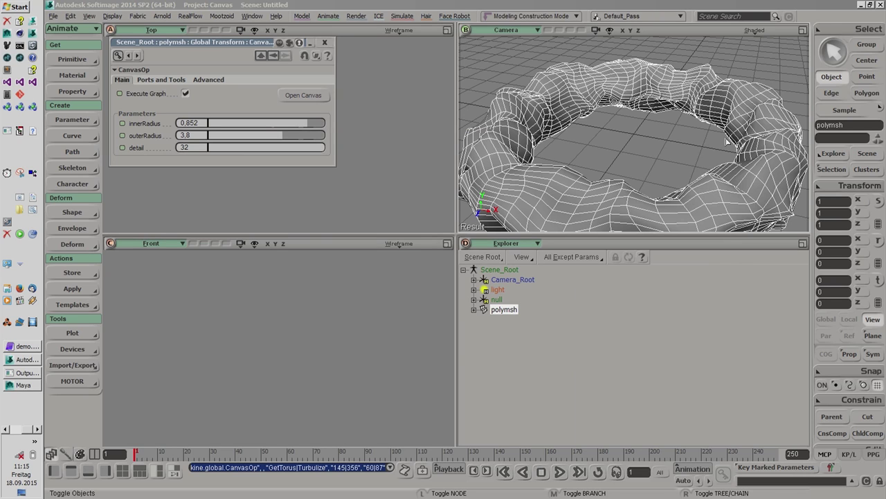
pyautogui.click(163, 80)
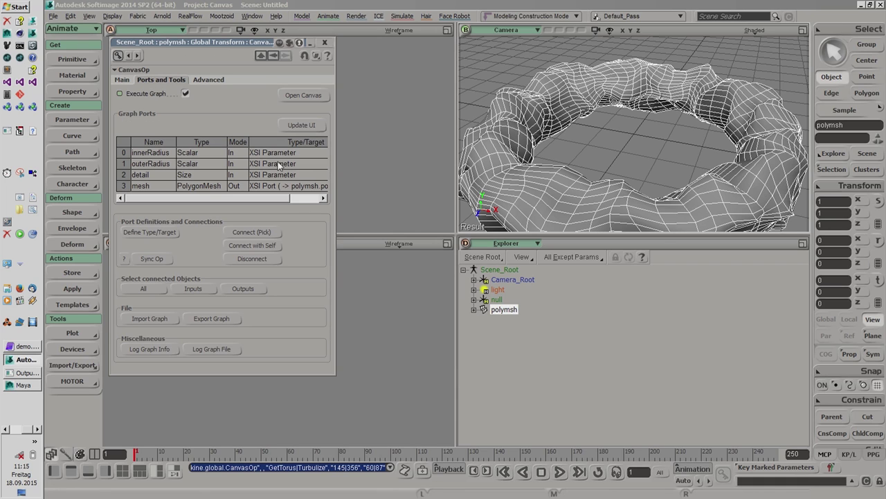
# Step: Enlarge the Canvas graph window and duplicate the Turbulize node, placing the copy below the original
pyautogui.click(311, 95)
pyautogui.moveTo(476, 137); pyautogui.dragTo(441, 86)
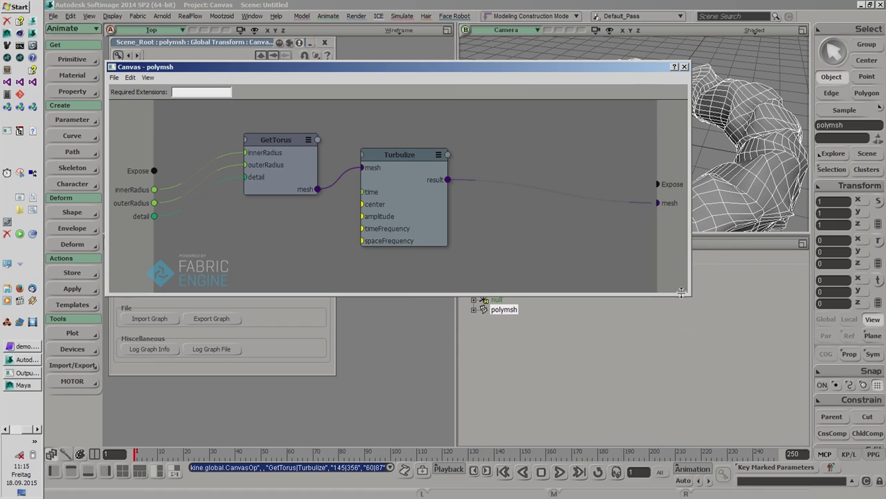
pyautogui.moveTo(689, 296); pyautogui.dragTo(742, 404)
pyautogui.moveTo(408, 158); pyautogui.dragTo(509, 137)
pyautogui.hotkey('ctrl', 'c')
pyautogui.hotkey('ctrl', 'v')
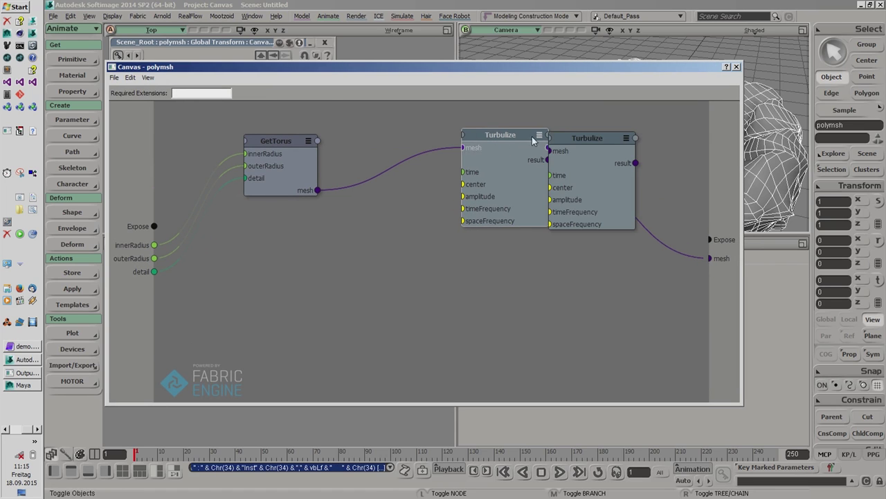
pyautogui.moveTo(574, 134); pyautogui.dragTo(473, 260)
# Step: Set the copied Turbulize node's amplitude to 0.2 on all three axes
pyautogui.click(473, 261)
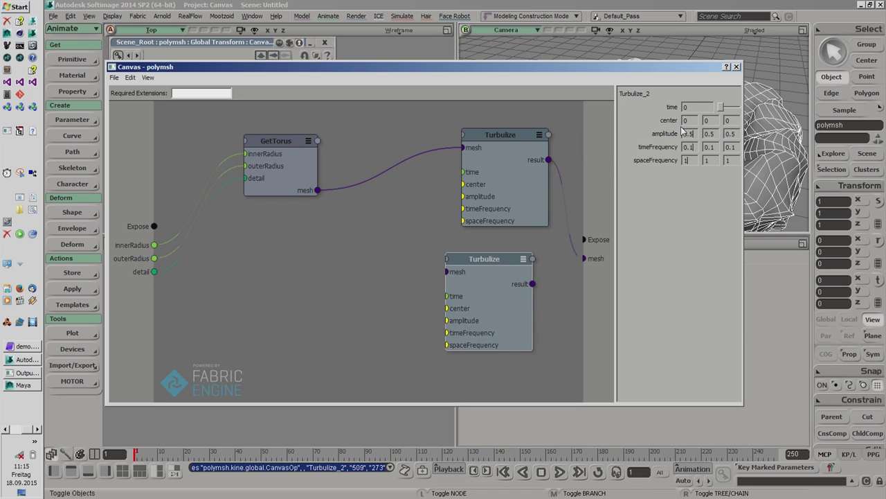
pyautogui.moveTo(614, 162); pyautogui.dragTo(524, 162)
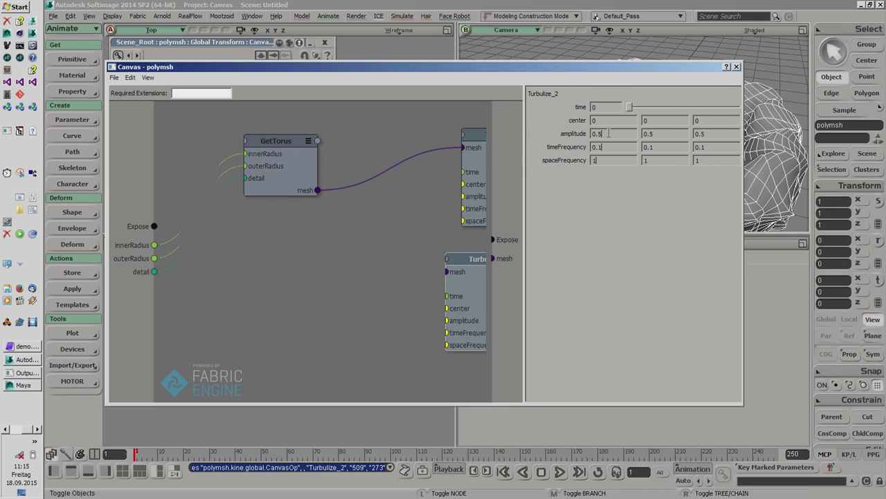
pyautogui.press('Tab')
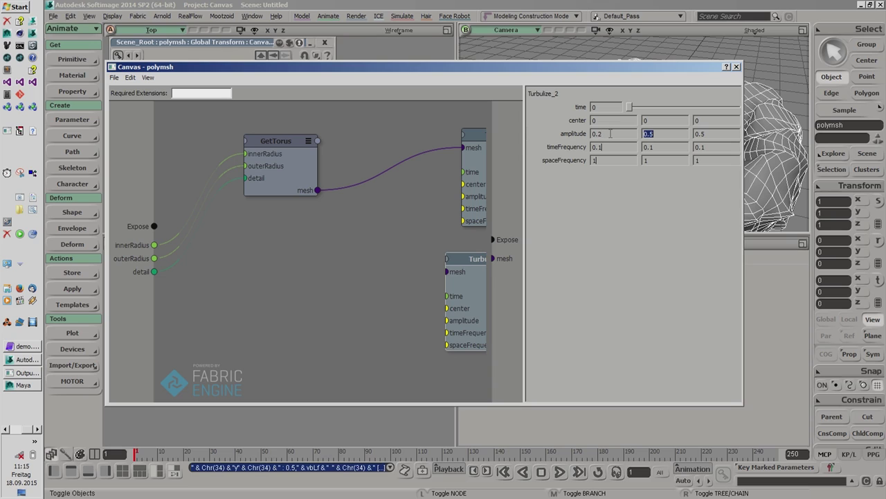
pyautogui.write('.2')
pyautogui.press('Tab')
pyautogui.write('.2')
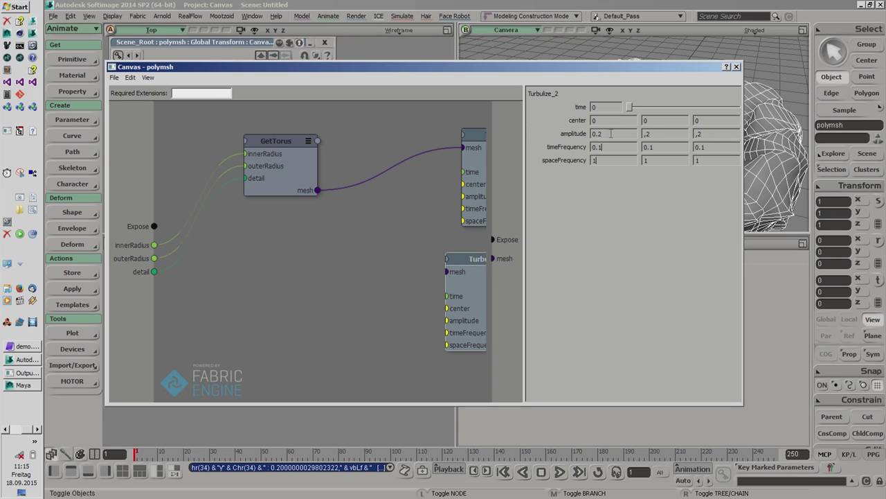
# Step: Set the copied Turbulize node's spaceFrequency to 3 on all three axes and close its value editor
pyautogui.write('3')
pyautogui.press('Tab')
pyautogui.write('3')
pyautogui.press('Tab')
pyautogui.write('3')
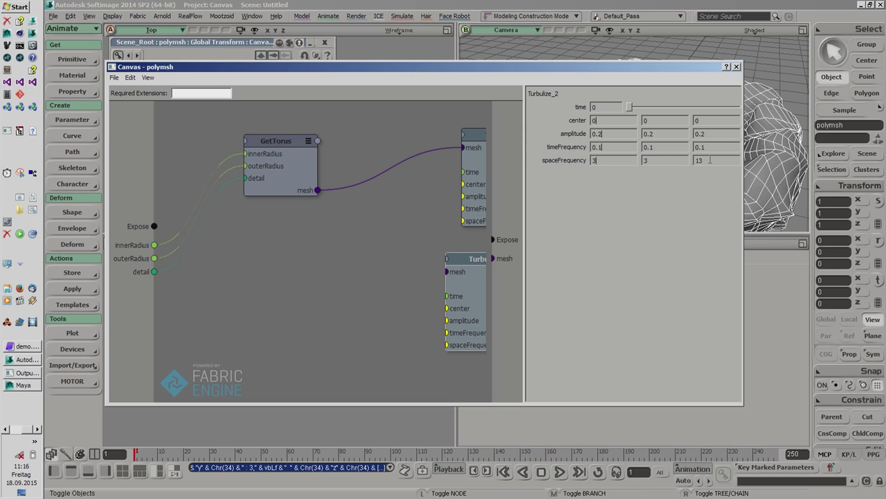
pyautogui.doubleClick(710, 160)
pyautogui.write('3')
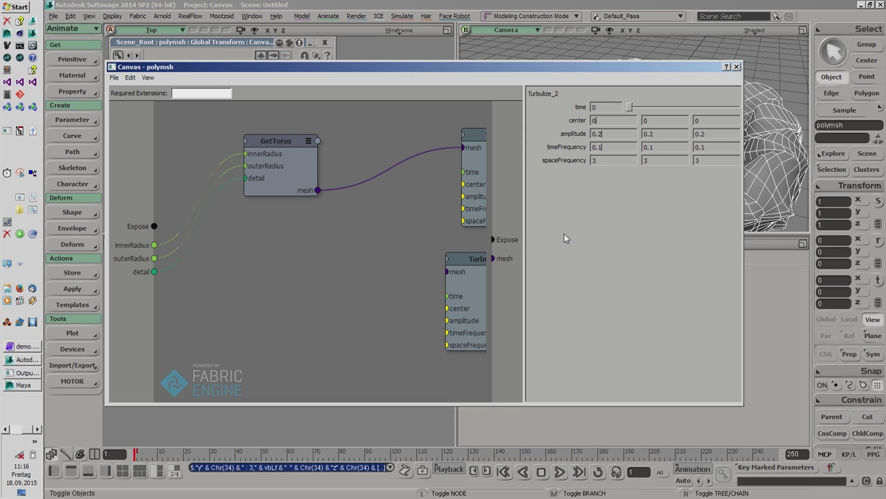
pyautogui.click(526, 241)
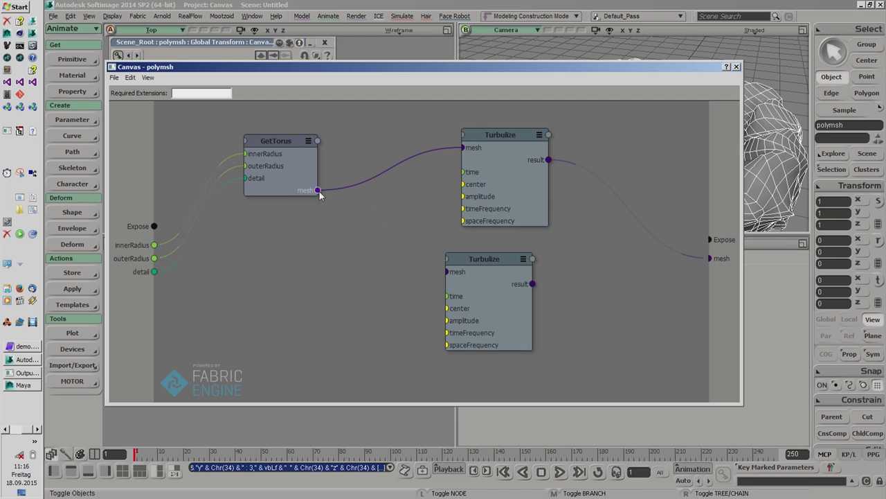
# Step: Connect GetTorus's mesh to the copied Turbulize, expose its result as a new graph output, and close the Canvas graph
pyautogui.moveTo(317, 190); pyautogui.dragTo(447, 271)
pyautogui.moveTo(532, 284); pyautogui.dragTo(706, 239)
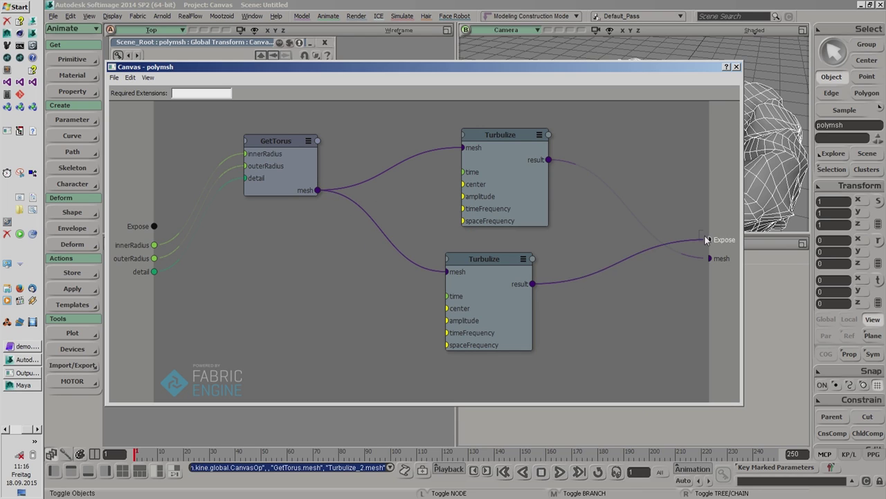
pyautogui.click(736, 66)
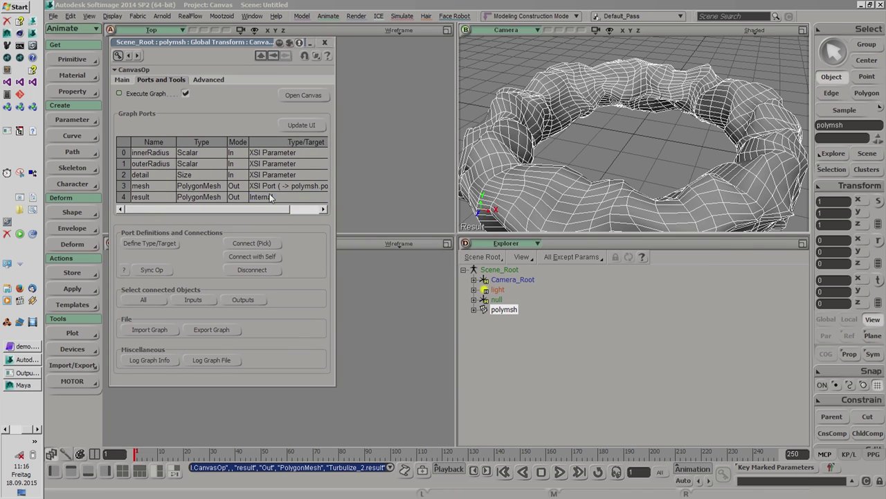
# Step: Define the result output as an XSI Port in the port mapping
pyautogui.click(270, 197)
pyautogui.click(146, 242)
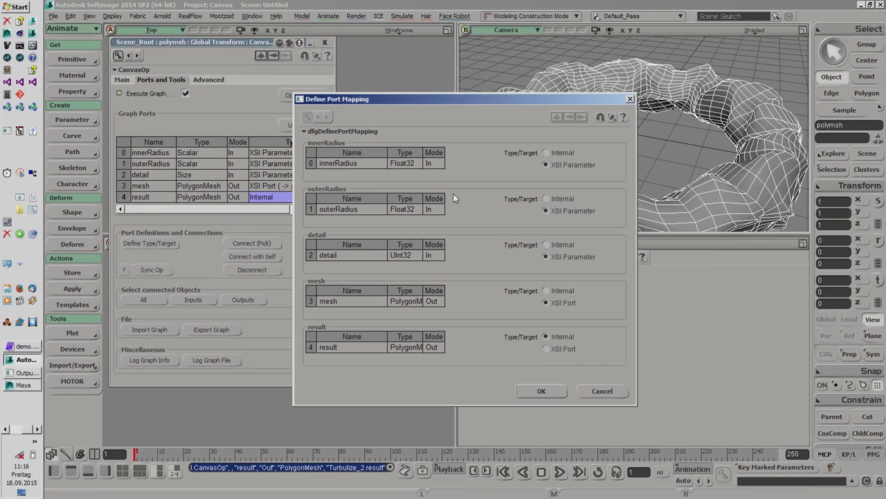
pyautogui.click(558, 351)
pyautogui.click(541, 390)
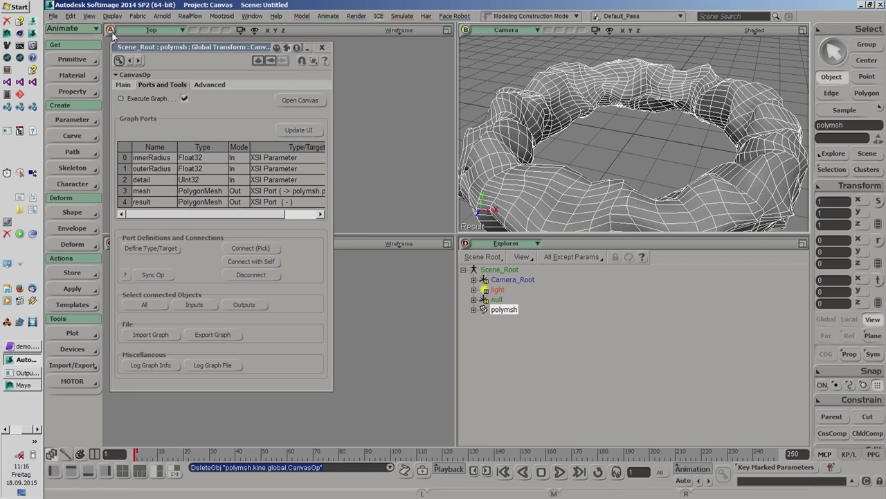
# Step: Create an empty polygon mesh primitive
pyautogui.click(72, 59)
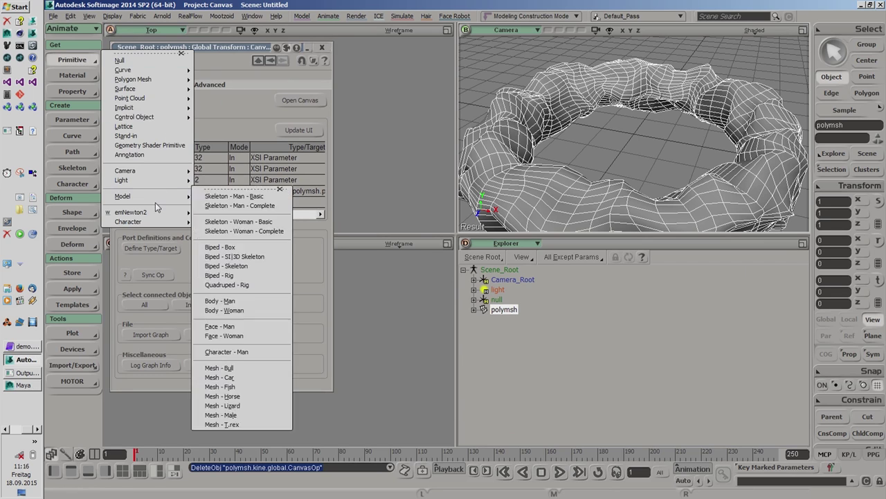
pyautogui.moveTo(138, 79)
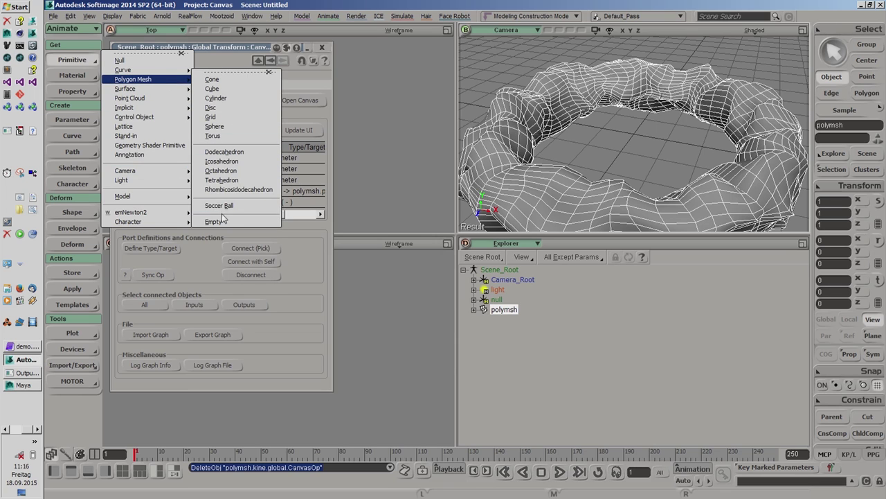
pyautogui.click(214, 221)
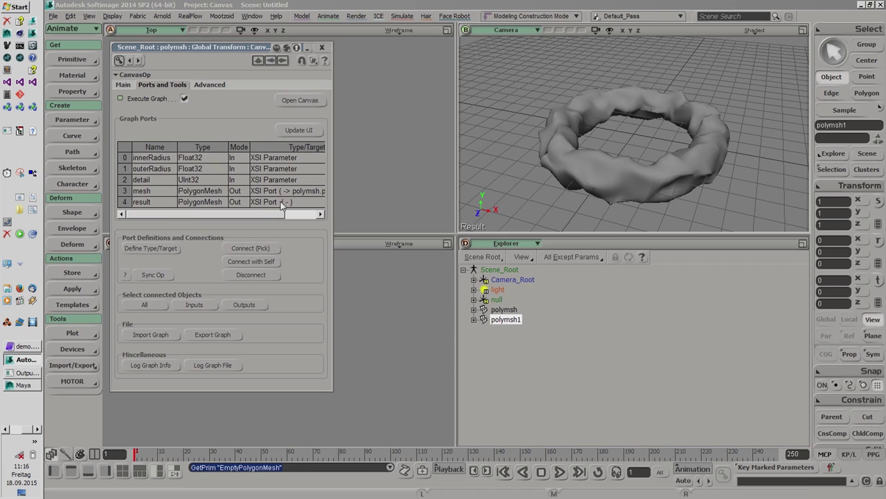
# Step: Connect the result output port to the new empty polygon mesh
pyautogui.click(267, 203)
pyautogui.click(251, 248)
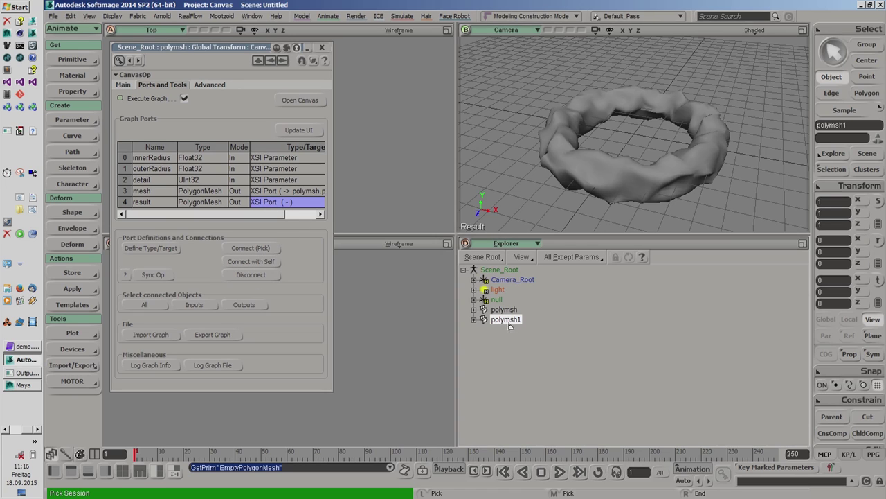
pyautogui.click(509, 324)
# Step: Move the second torus mesh beside the first, to about X 9.52, Y 0.46, Z -3.78, and clear the selection
pyautogui.press('v')
pyautogui.moveTo(626, 128); pyautogui.dragTo(771, 125)
pyautogui.moveTo(685, 134); pyautogui.dragTo(755, 132)
pyautogui.scroll(-4, 616, 152)
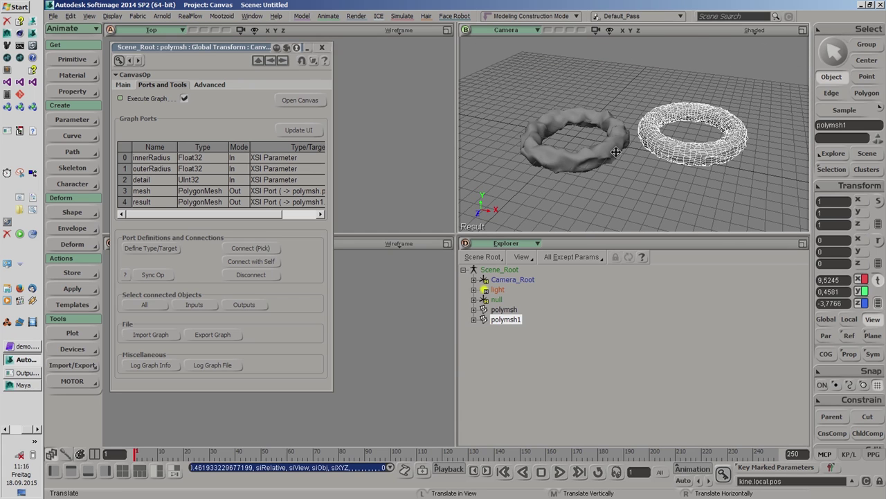
pyautogui.click(633, 159)
pyautogui.scroll(3, 645, 163)
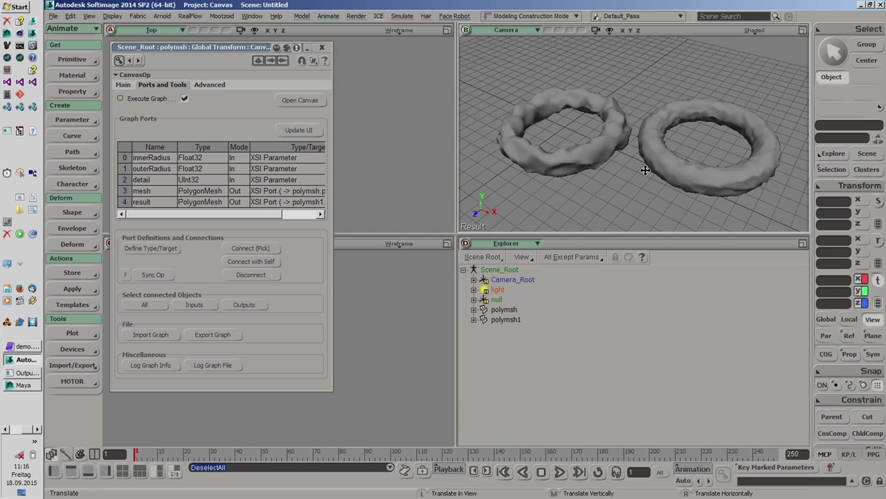
# Step: Open the first mesh's Canvas graph and align the upper Turbulize node above the lower one
pyautogui.scroll(2, 645, 170)
pyautogui.press('space')
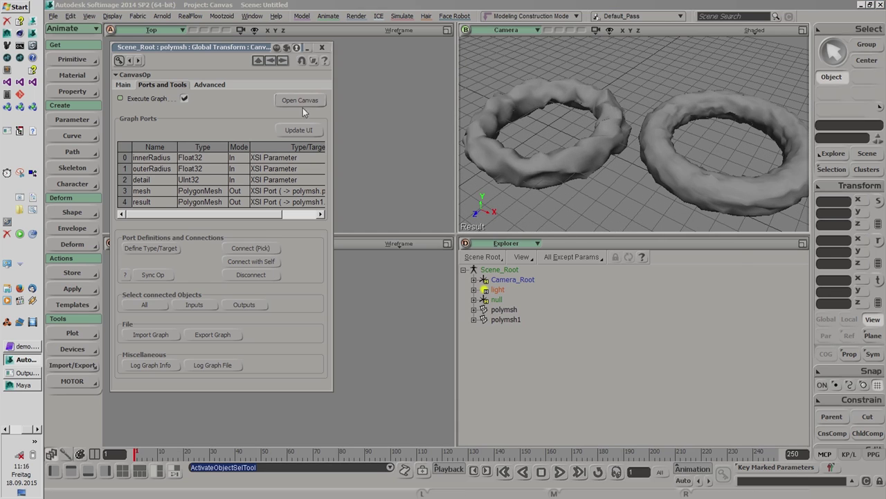
pyautogui.click(302, 104)
pyautogui.moveTo(314, 146); pyautogui.dragTo(344, 241)
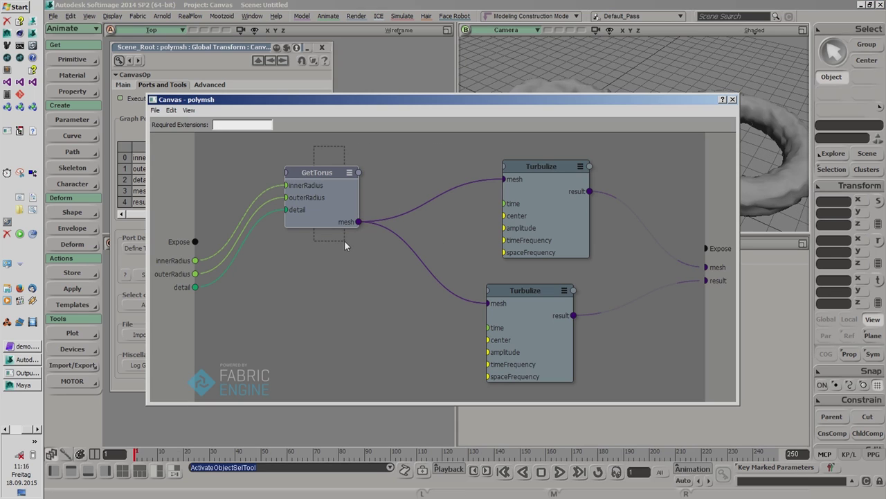
pyautogui.moveTo(567, 171); pyautogui.dragTo(550, 164)
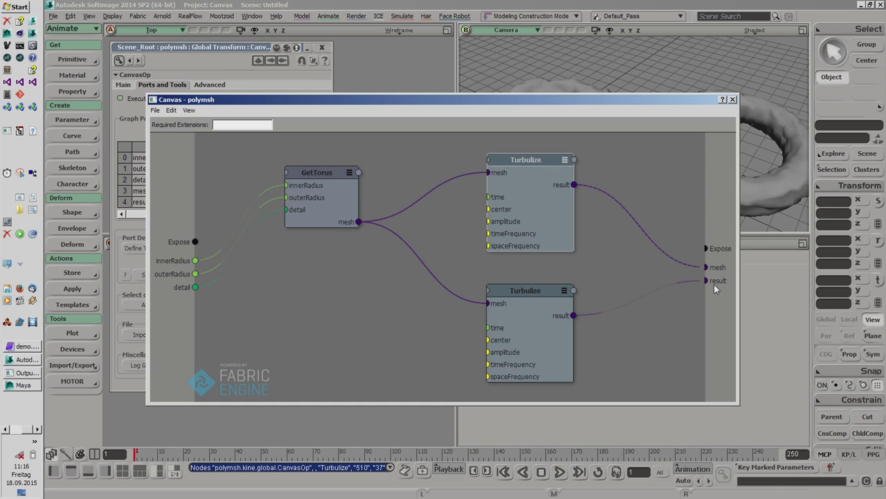
# Step: Add a GetSphere node to the graph and connect its mesh output to the lower Turbulize node's mesh input
pyautogui.press('Tab')
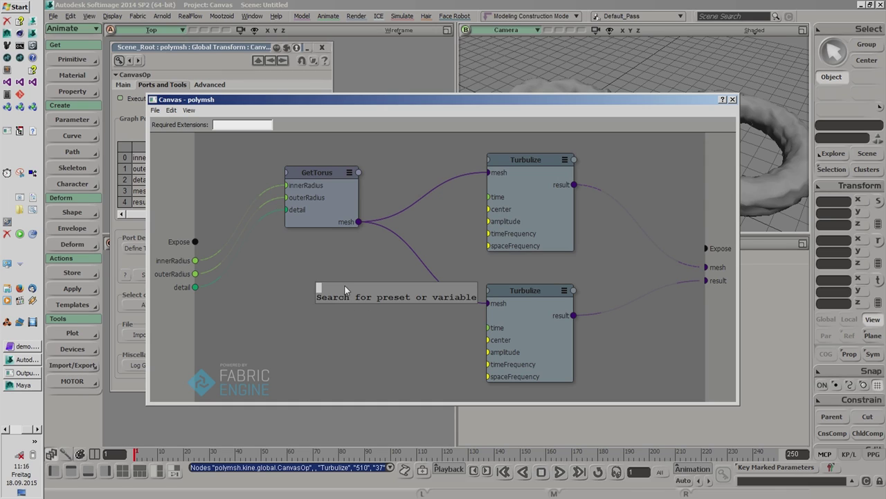
pyautogui.write('getsphere')
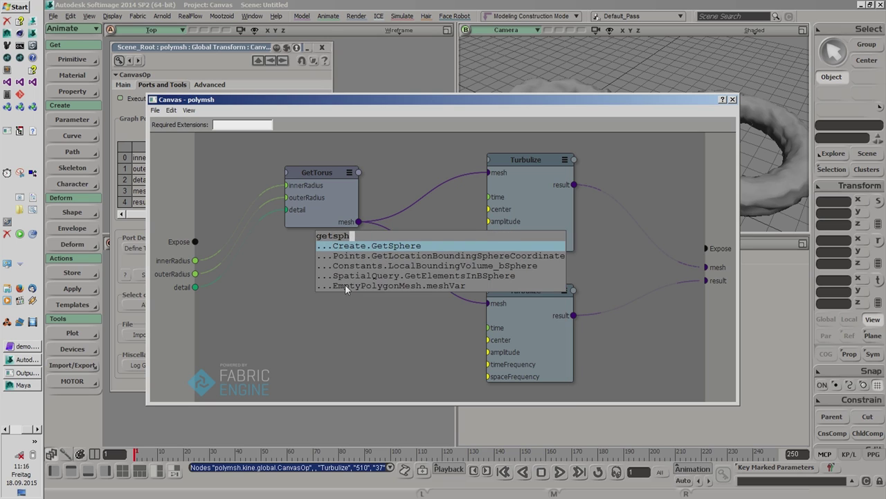
pyautogui.press('Return')
pyautogui.moveTo(381, 290); pyautogui.dragTo(488, 302)
# Step: Set the GetSphere node's radius to 4 and its detail to 66
pyautogui.click(348, 258)
pyautogui.click(697, 139)
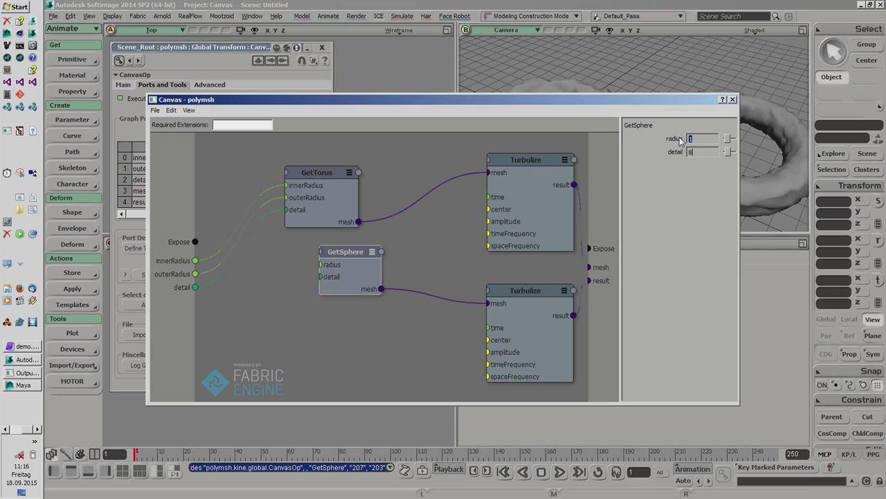
pyautogui.write('4')
pyautogui.press('Return')
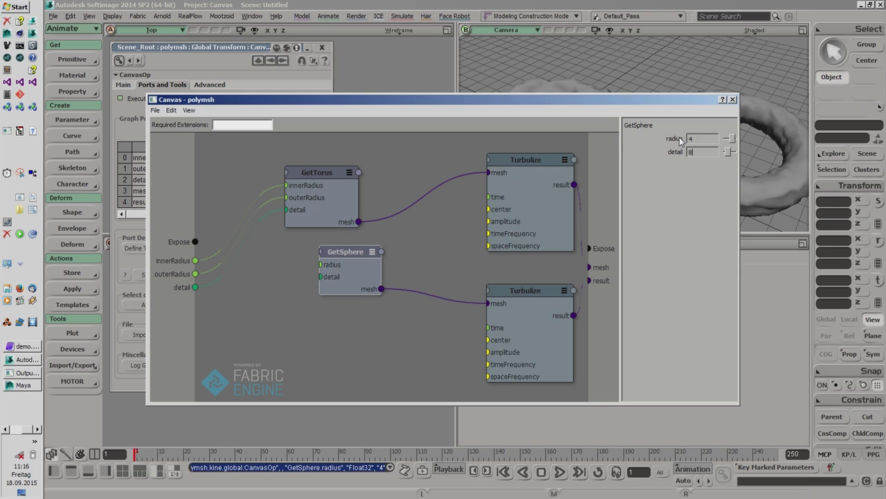
pyautogui.write('66')
pyautogui.press('Return')
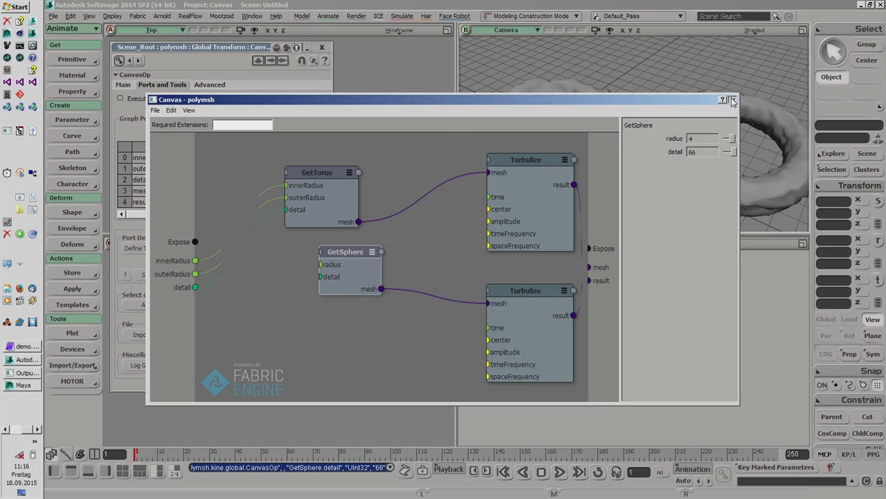
# Step: Close the Canvas graph, inspect the turbulized torus and sphere in the camera view, and close the operator's property page
pyautogui.click(733, 99)
pyautogui.press('o')
pyautogui.moveTo(719, 127); pyautogui.dragTo(609, 149)
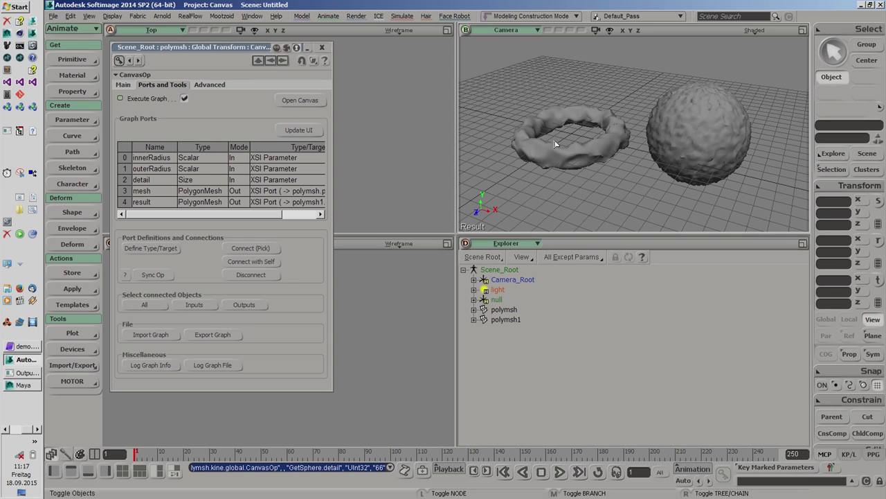
pyautogui.click(322, 48)
# Step: Open the scene Scatter_Sphere_with_Sticks without keeping the current scene open
pyautogui.click(53, 16)
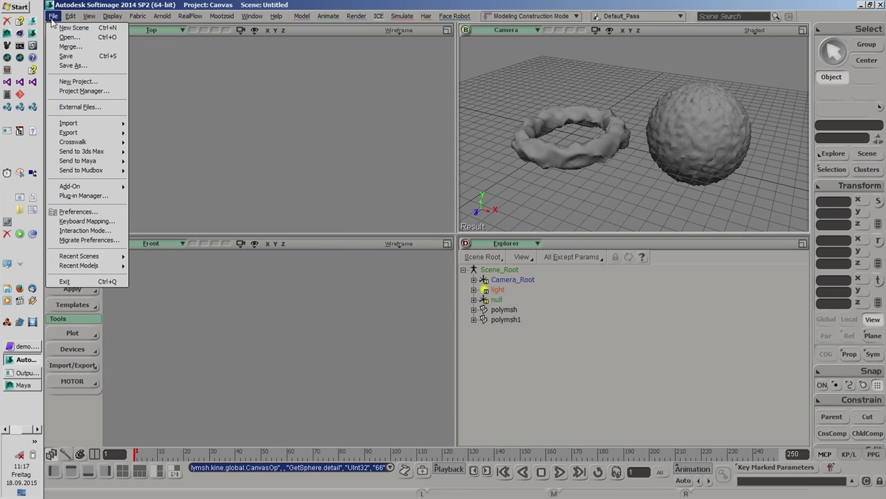
pyautogui.click(63, 36)
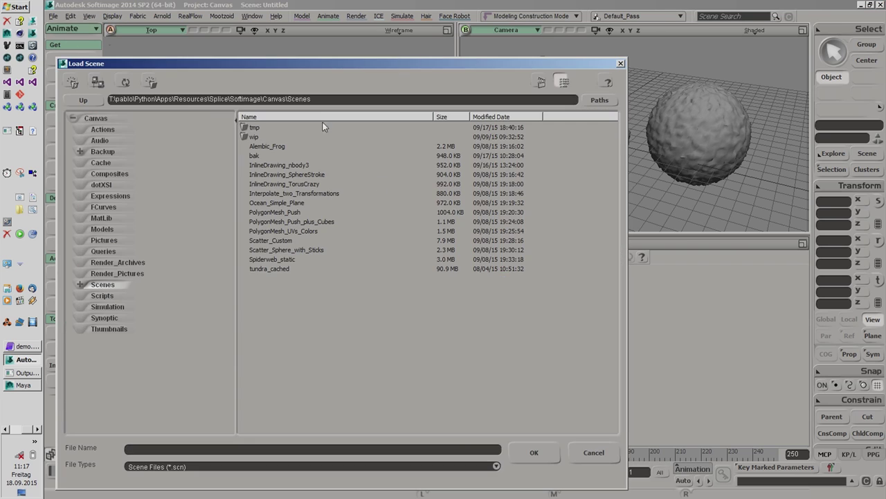
pyautogui.click(283, 250)
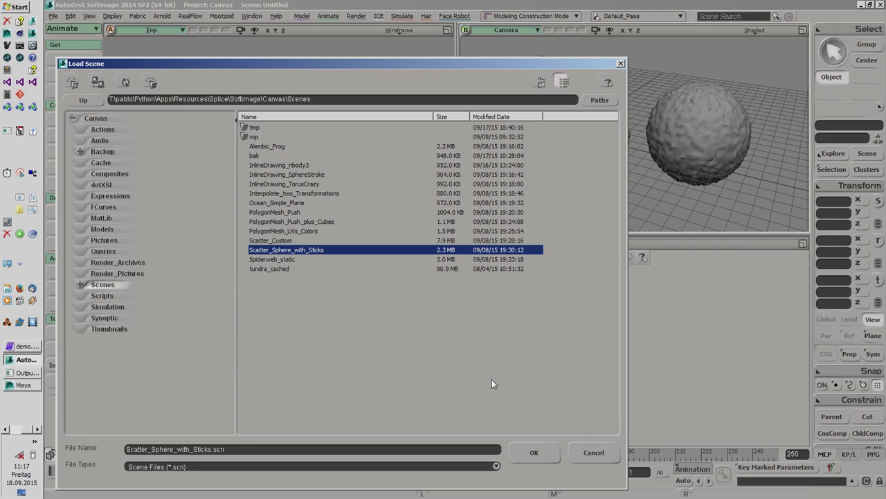
pyautogui.click(533, 453)
pyautogui.click(503, 279)
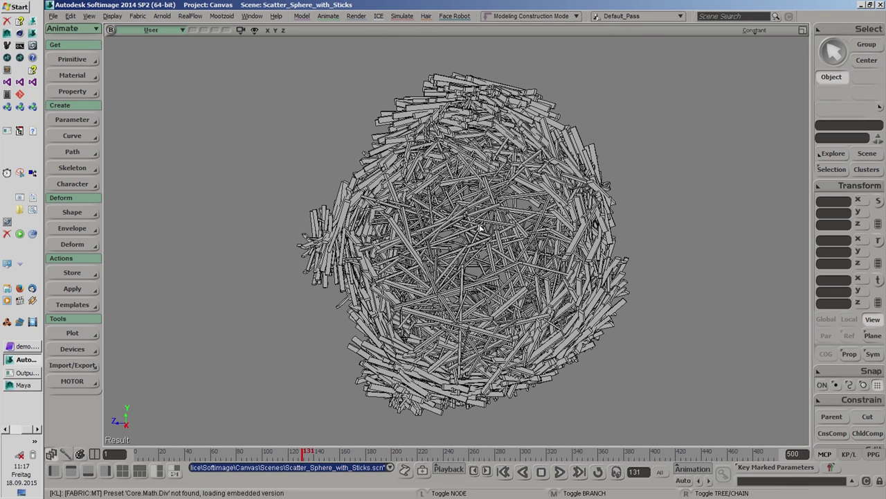
# Step: Switch the viewport to Shaded display, clear the mesh selection, and scrub the timeline to frame 166
pyautogui.click(518, 216)
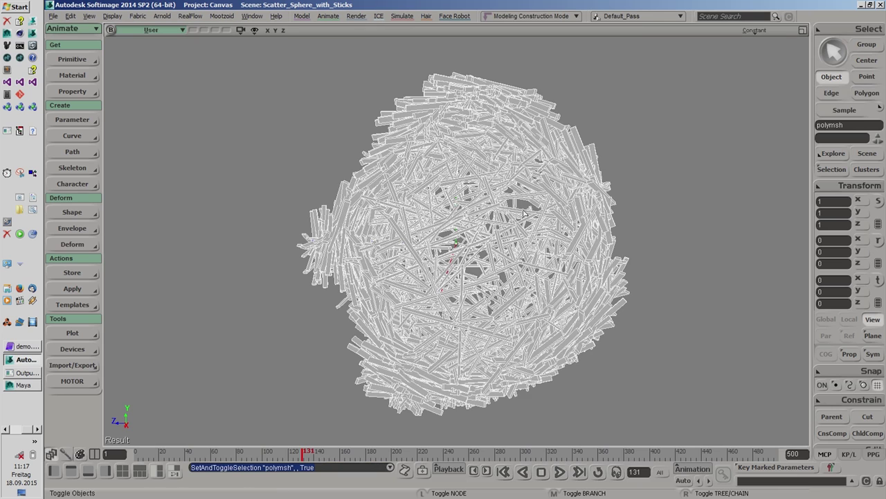
pyautogui.click(754, 31)
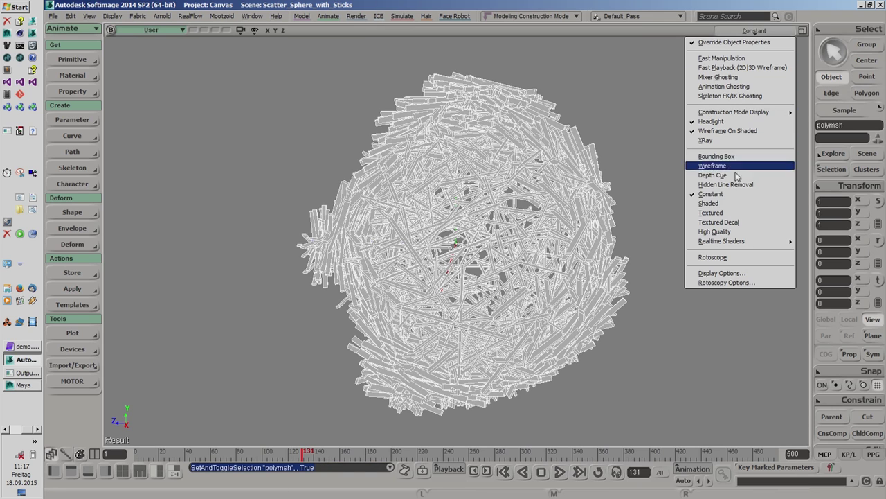
pyautogui.click(732, 207)
pyautogui.scroll(-4, 425, 386)
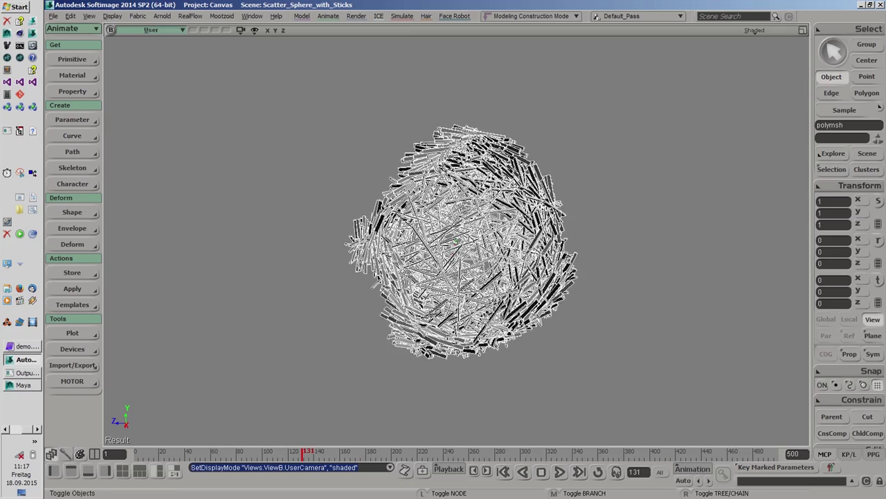
pyautogui.click(425, 386)
pyautogui.moveTo(298, 453); pyautogui.dragTo(353, 457)
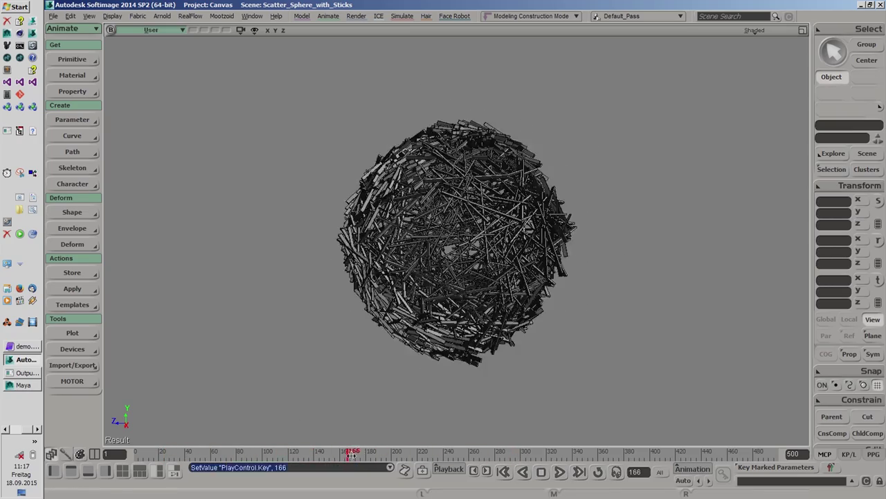
# Step: Select the stick sphere mesh, open its CanvasOp properties, and review its parameters and graph ports
pyautogui.press('z')
pyautogui.moveTo(361, 318); pyautogui.dragTo(552, 307)
pyautogui.press('space')
pyautogui.click(552, 308)
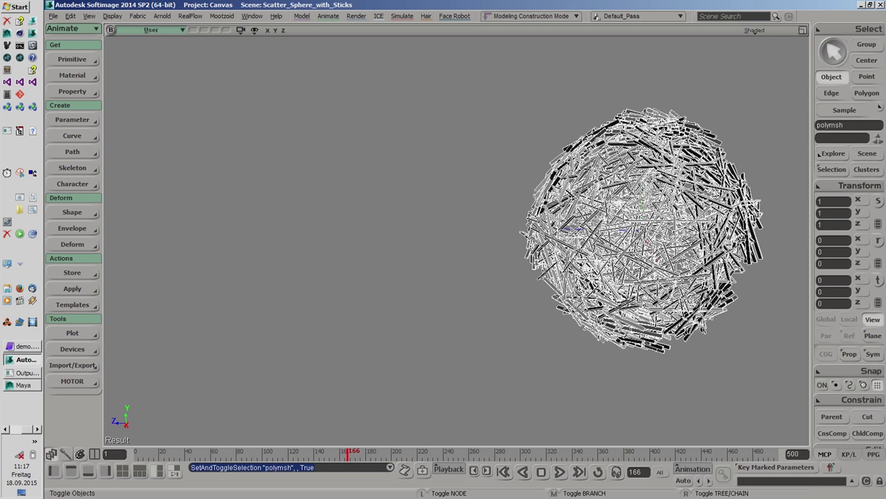
pyautogui.press('Return')
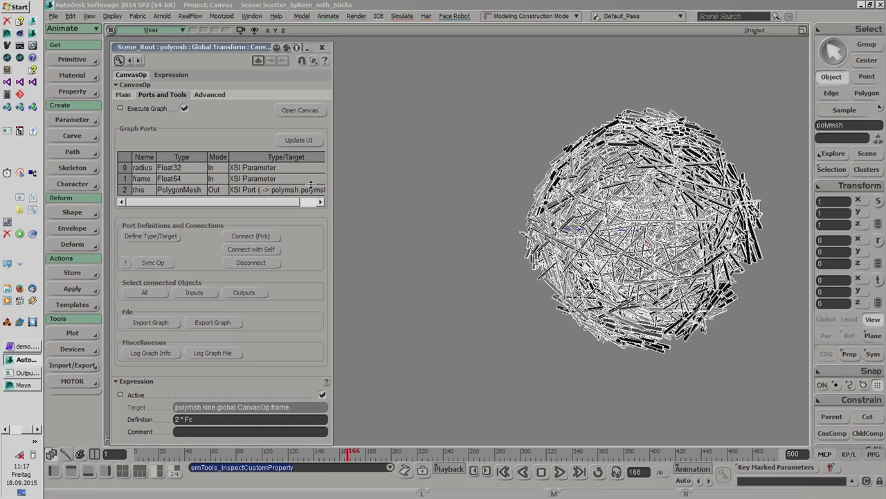
pyautogui.click(123, 94)
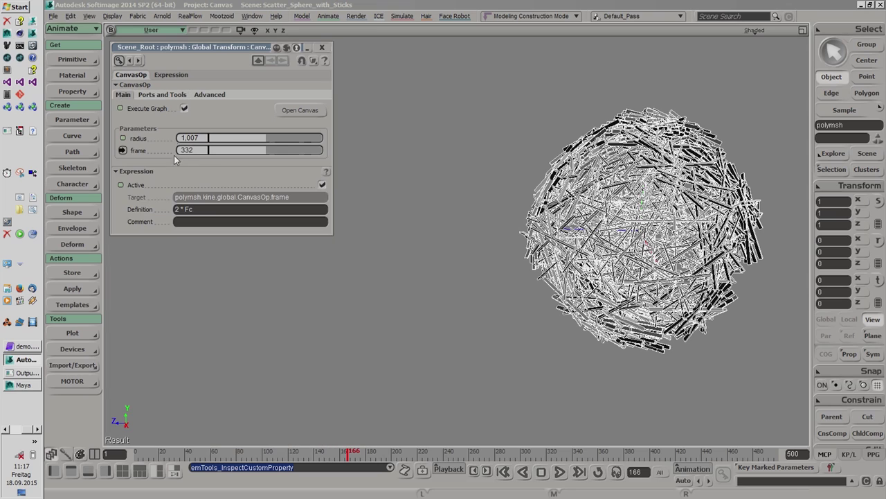
pyautogui.click(171, 97)
pyautogui.click(305, 202)
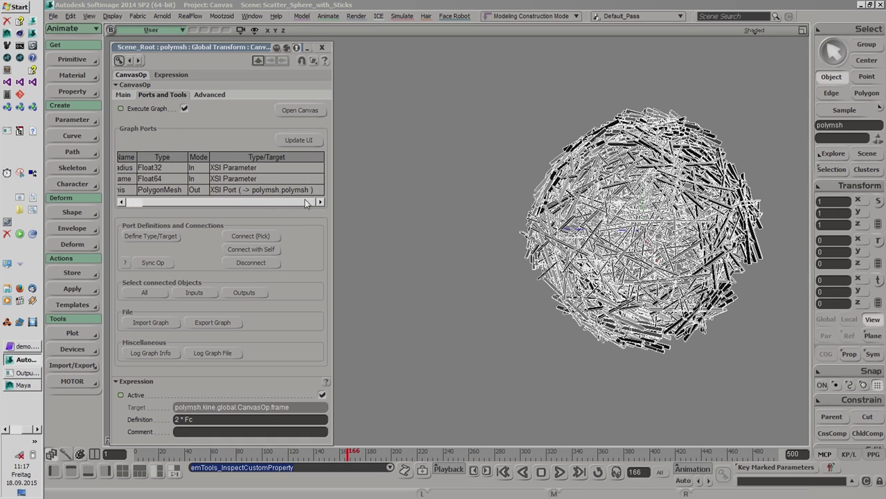
# Step: Open the stick mesh's Canvas graph, frame all nodes, and examine the group that builds the turbulized source sphere
pyautogui.click(308, 112)
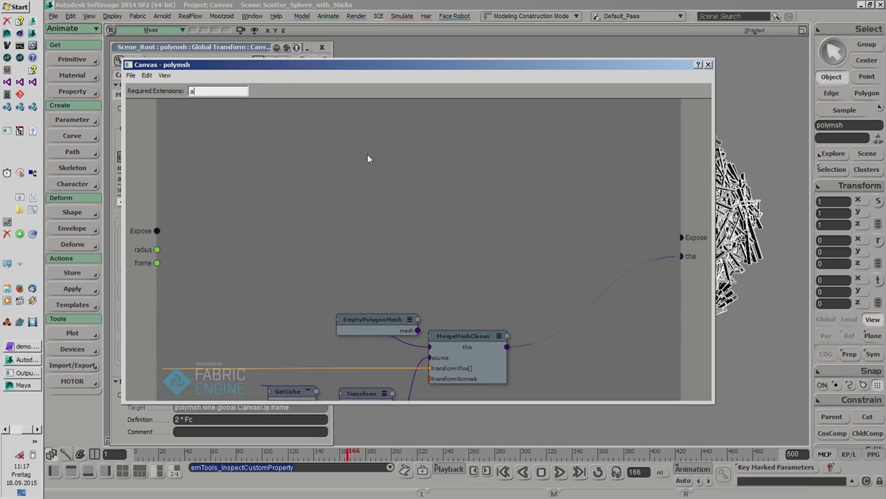
pyautogui.write('a')
pyautogui.press('Return')
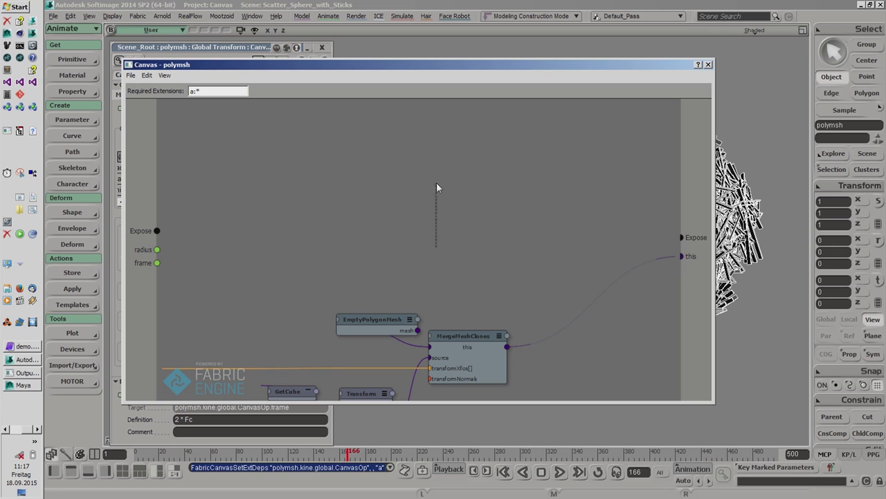
pyautogui.press('a')
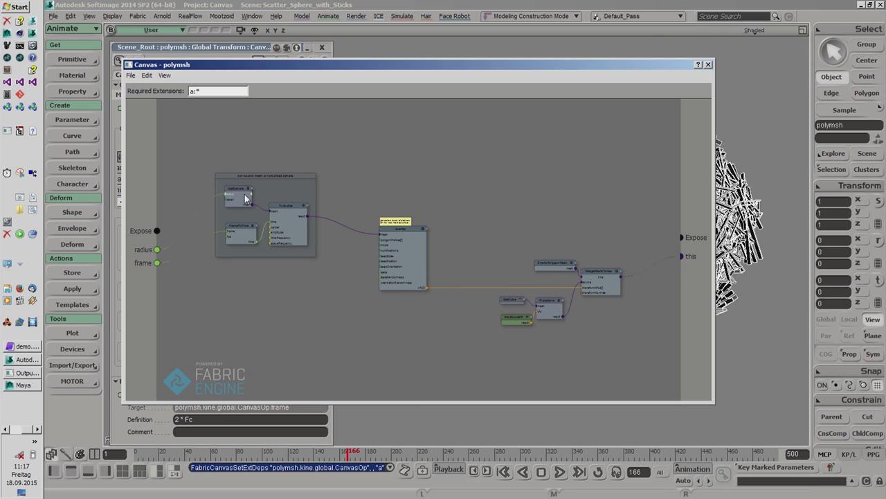
pyautogui.scroll(5, 222, 185)
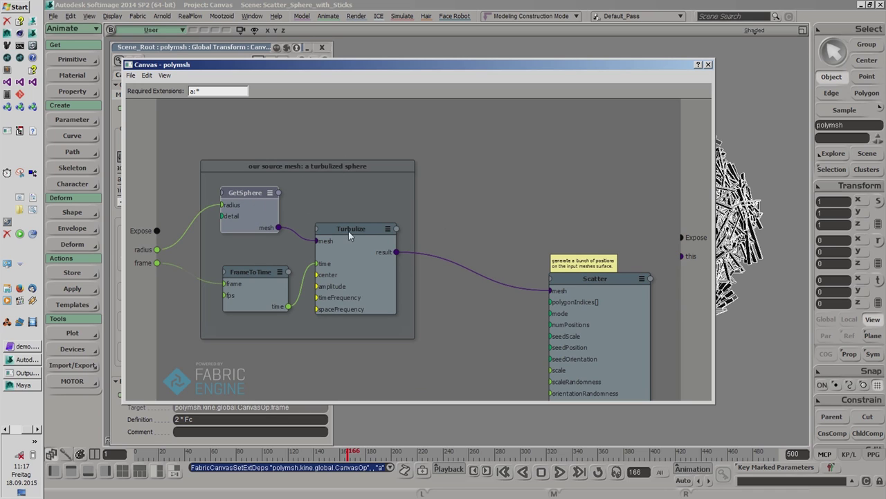
pyautogui.moveTo(348, 231); pyautogui.dragTo(349, 235)
pyautogui.moveTo(265, 271); pyautogui.dragTo(260, 266)
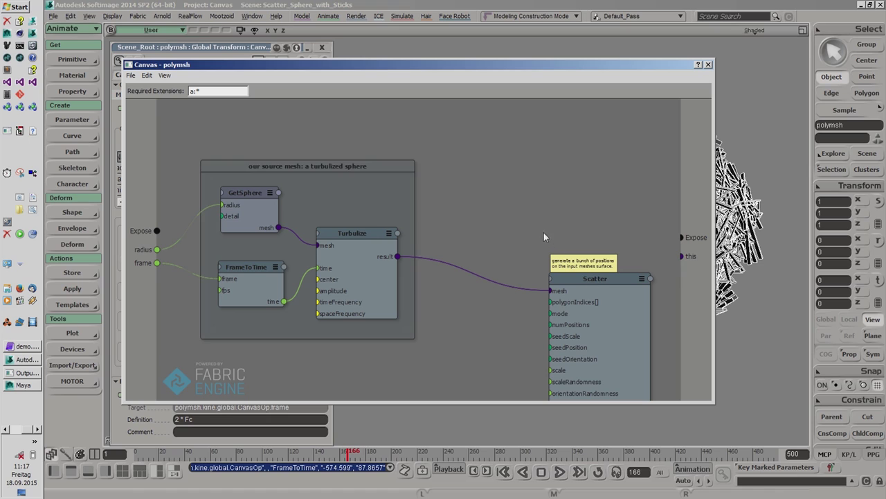
# Step: Examine the Scatter node and the GetCube, Transform and MergeMeshClones nodes, and close the Canvas graph
pyautogui.moveTo(530, 231); pyautogui.dragTo(391, 222, button='middle')
pyautogui.moveTo(383, 203); pyautogui.dragTo(384, 203)
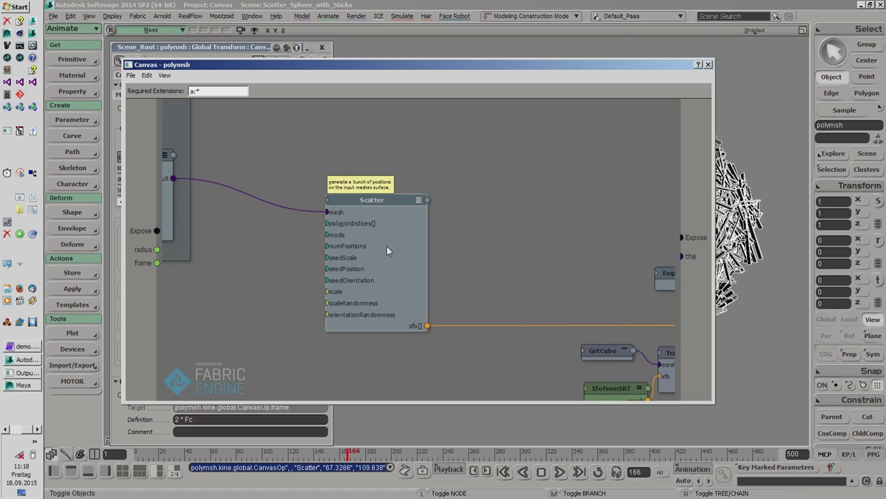
pyautogui.moveTo(529, 255); pyautogui.dragTo(261, 206, button='middle')
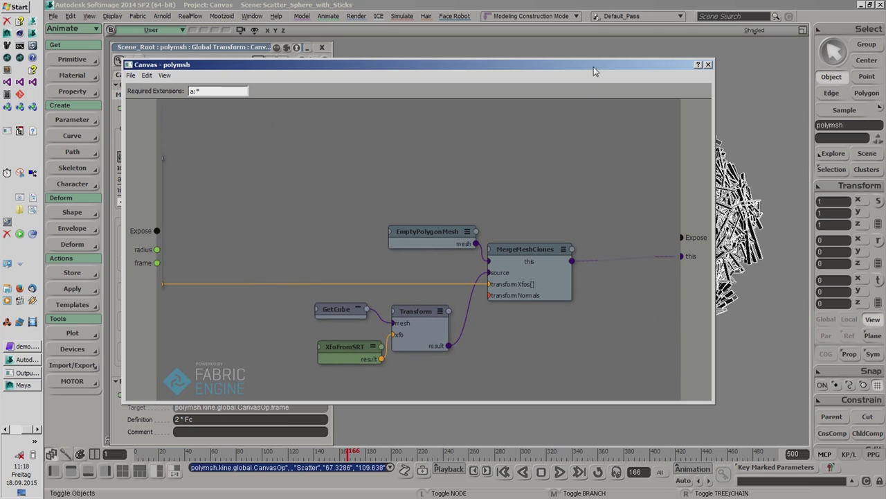
pyautogui.moveTo(594, 67); pyautogui.dragTo(607, 79)
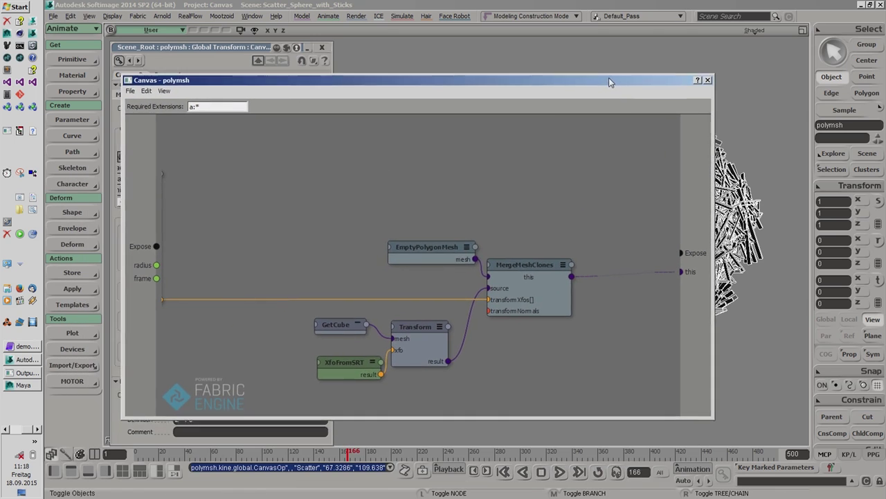
pyautogui.click(708, 81)
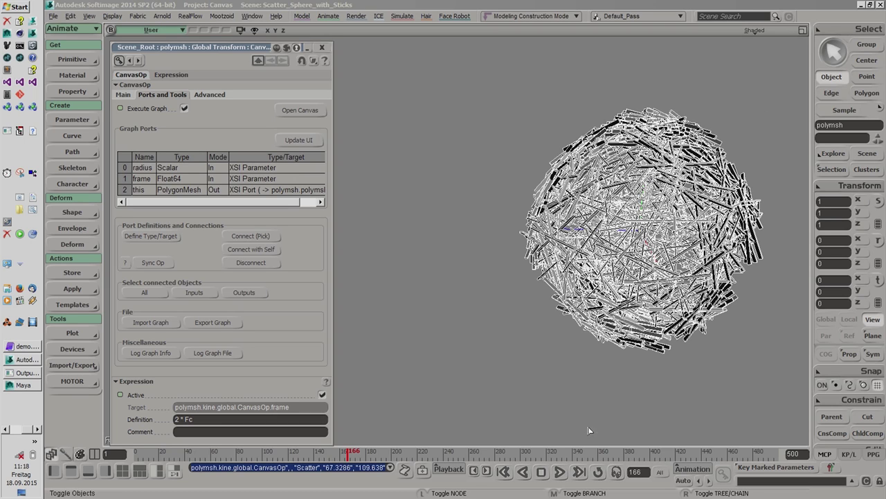
# Step: Play the stick sphere animation from the start, stop it at frame 51, and clear the selection
pyautogui.click(560, 471)
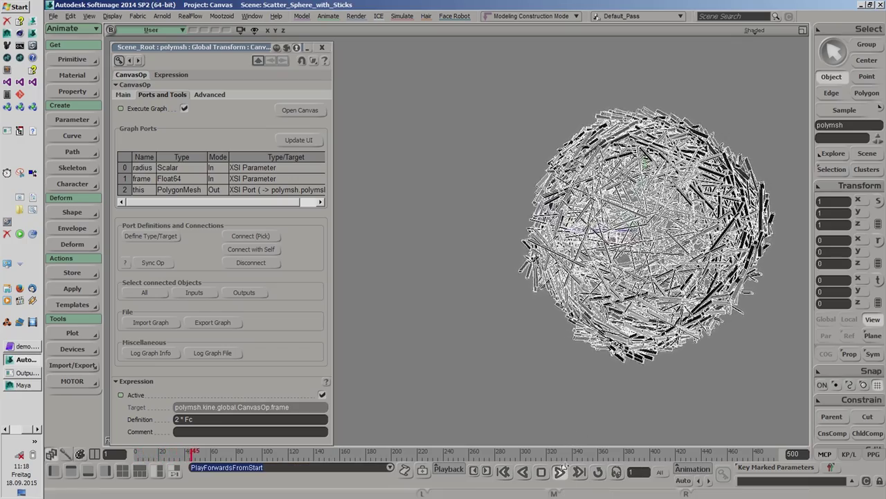
pyautogui.press('Escape')
pyautogui.hotkey('ctrl', 'shift', 'a')
# Step: Reopen the Canvas graph, add an If node, and place it above and beyond the MergeMeshClones node
pyautogui.click(300, 110)
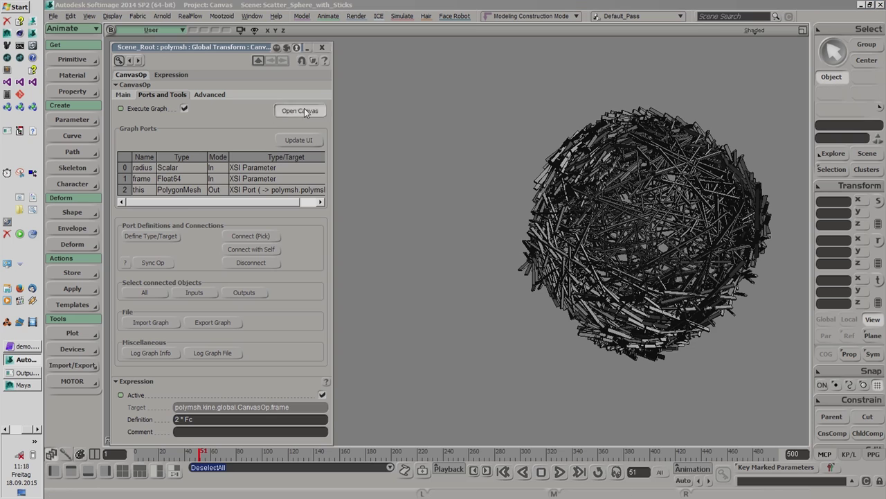
pyautogui.moveTo(492, 186); pyautogui.dragTo(479, 210, button='middle')
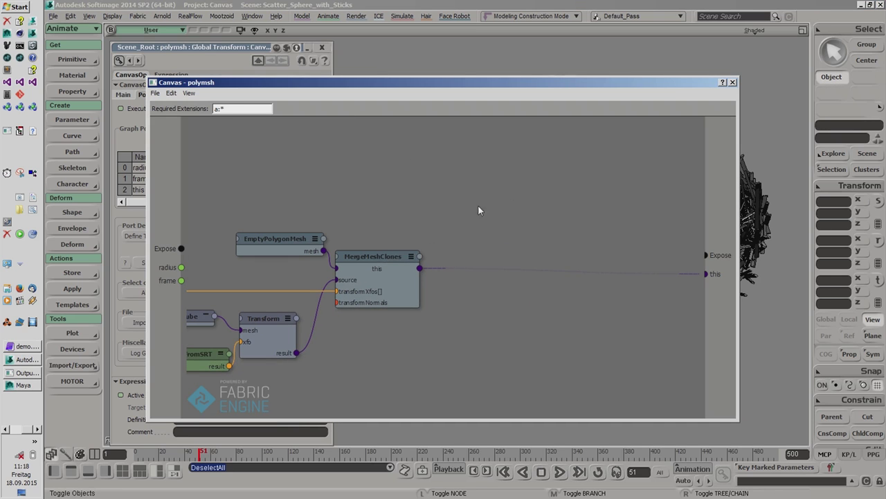
pyautogui.press('Tab')
pyautogui.write('if')
pyautogui.press('Return')
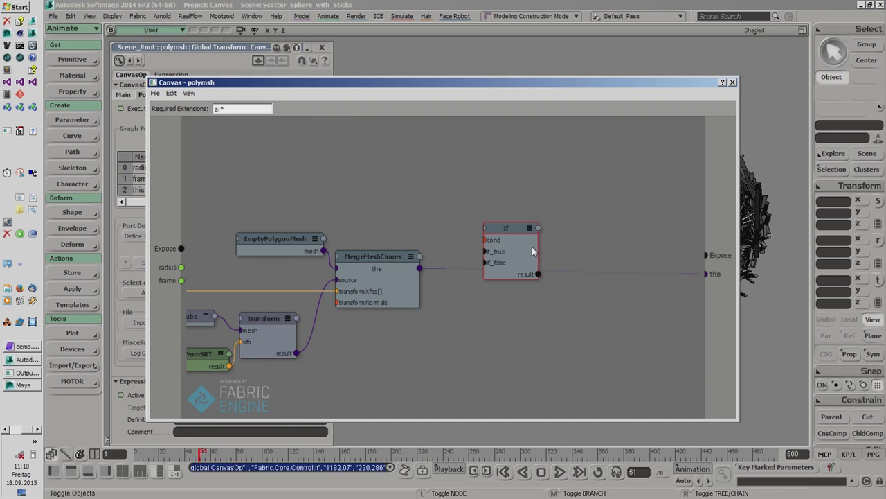
pyautogui.moveTo(539, 231); pyautogui.dragTo(601, 134)
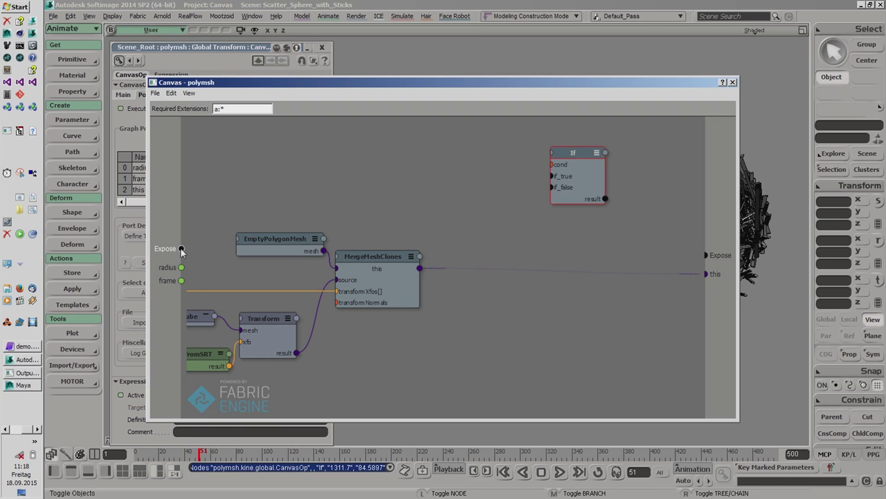
# Step: Expose the If node's cond input as a Boolean graph input port and rename that port drawonly
pyautogui.moveTo(181, 248); pyautogui.dragTo(548, 169)
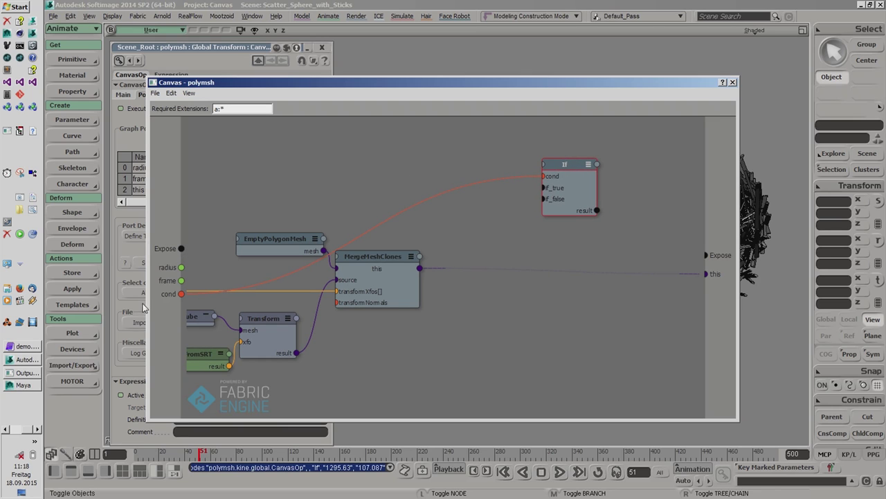
pyautogui.rightClick(180, 297)
pyautogui.click(199, 299)
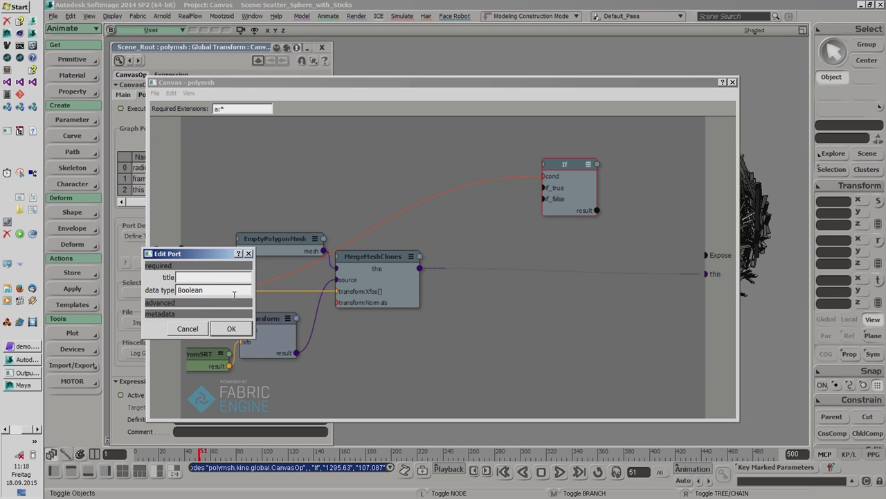
pyautogui.write('drawonly')
pyautogui.click(231, 329)
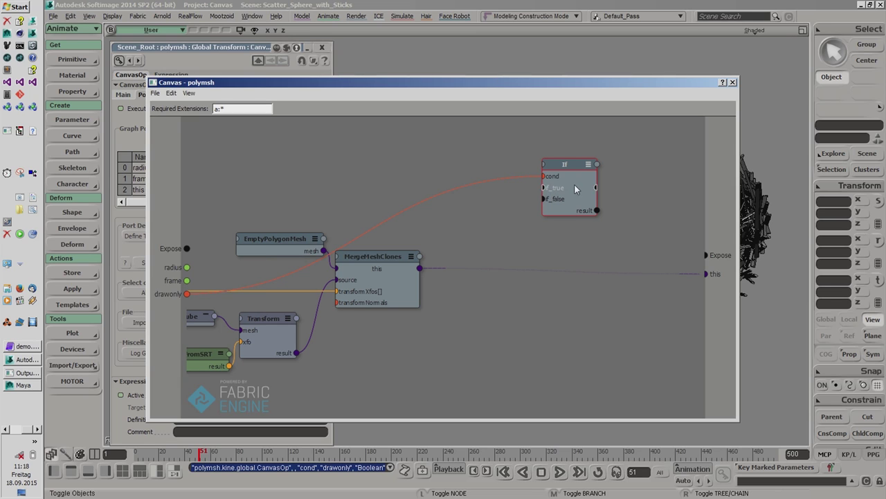
# Step: Connect MergeMeshClones to the If node's if_false input and its result to the graph's this output, then reposition the If node
pyautogui.moveTo(574, 180); pyautogui.dragTo(580, 220)
pyautogui.press('Tab')
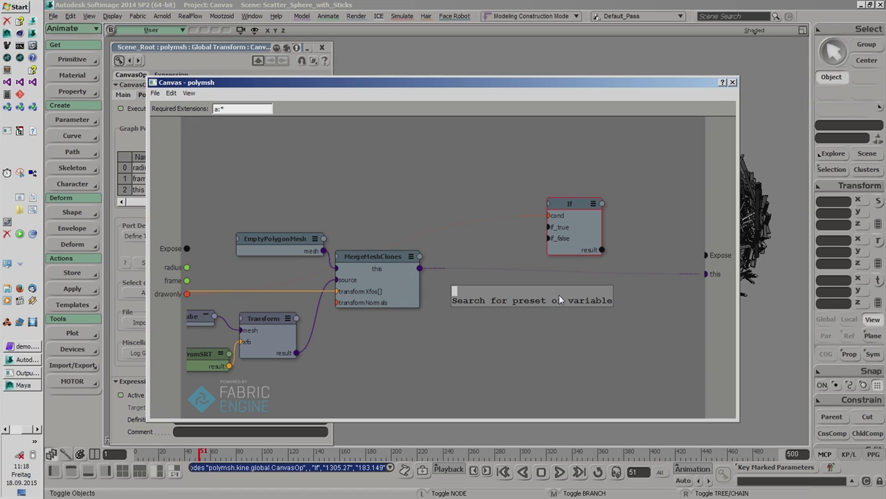
pyautogui.press('Escape')
pyautogui.moveTo(420, 268); pyautogui.dragTo(551, 238)
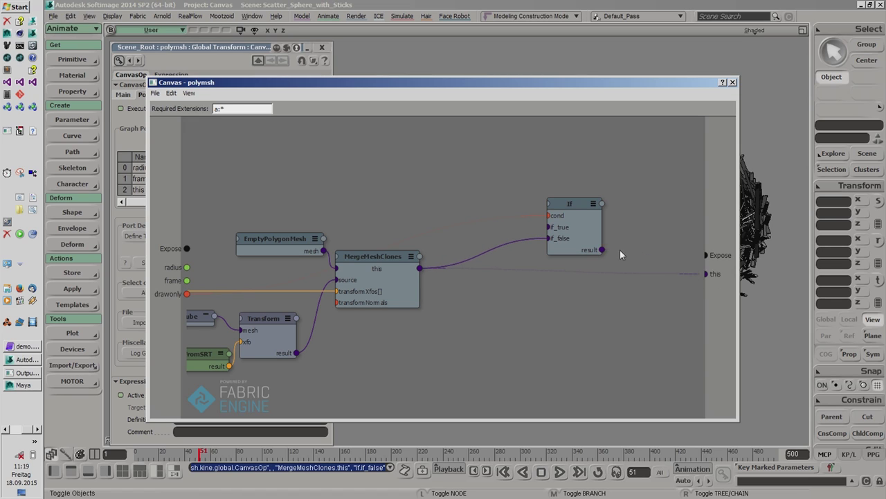
pyautogui.moveTo(601, 251); pyautogui.dragTo(706, 274)
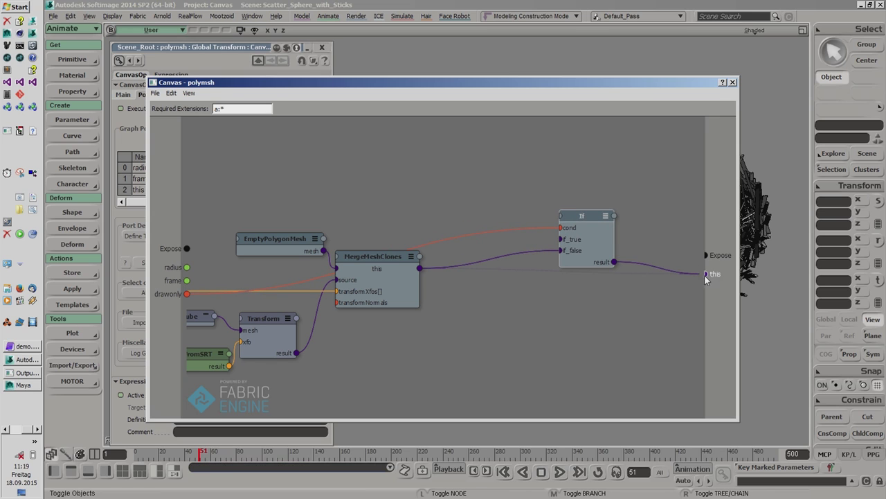
pyautogui.moveTo(582, 212); pyautogui.dragTo(543, 205)
# Step: Add a second EmptyPolygonMesh node, connect its mesh to the If node's if_true input, and place it above MergeMeshClones
pyautogui.press('Tab')
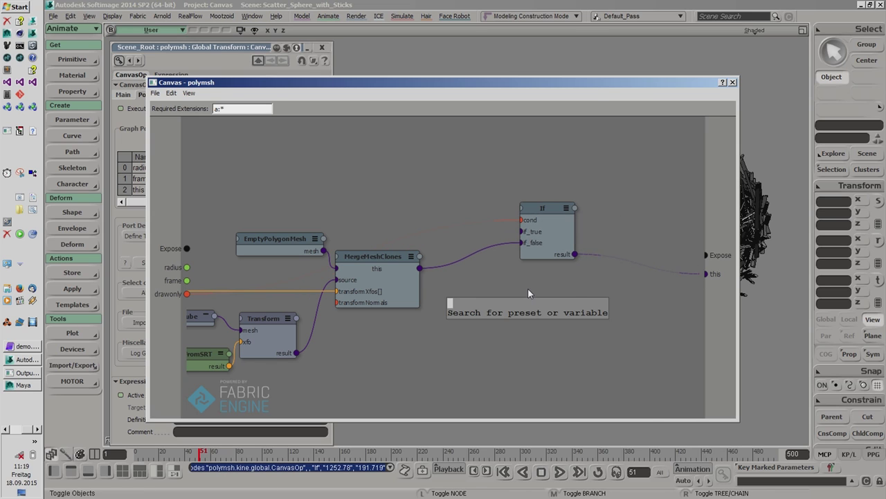
pyautogui.write('polyg')
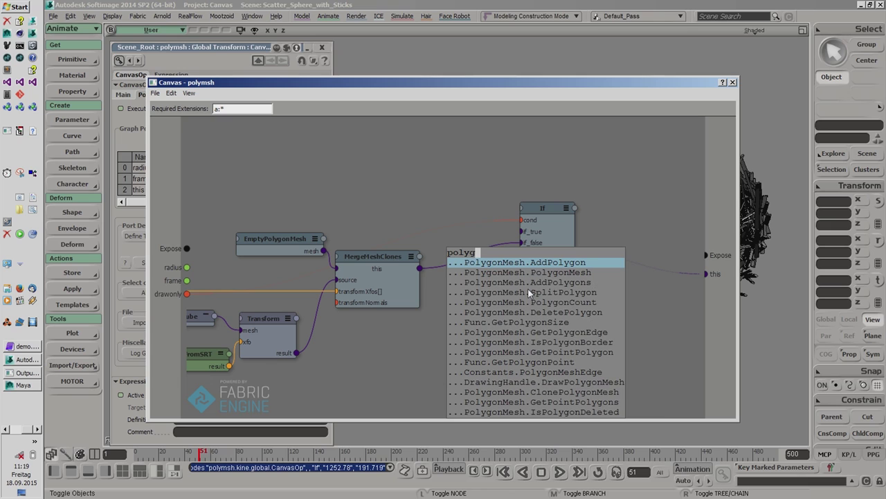
pyautogui.write('empty')
pyautogui.press('Return')
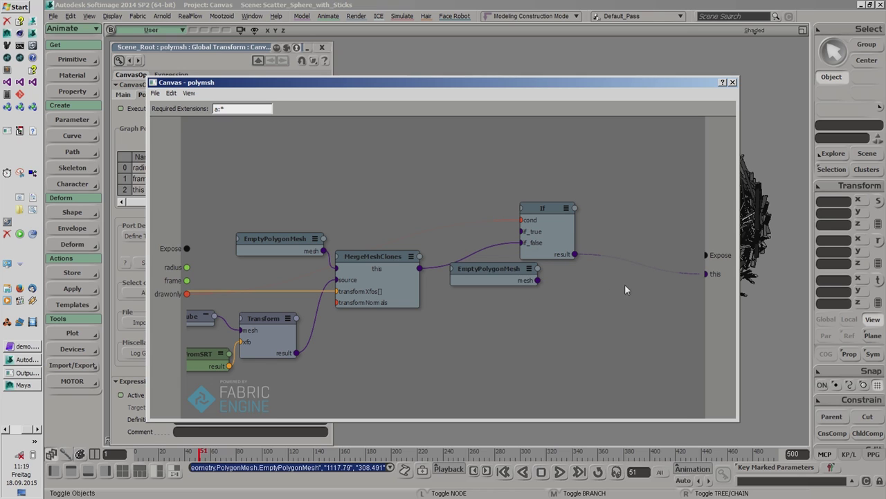
pyautogui.moveTo(500, 271); pyautogui.dragTo(559, 224)
pyautogui.moveTo(454, 205); pyautogui.dragTo(478, 211)
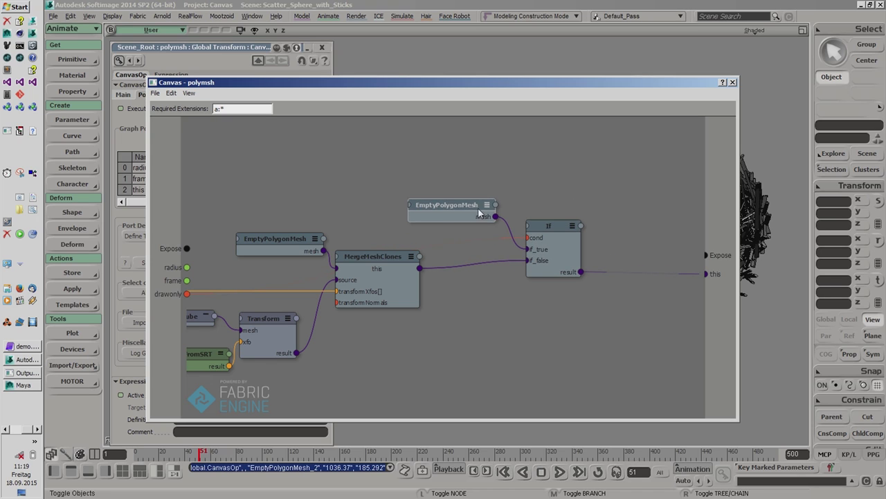
# Step: Duplicate the upper EmptyPolygonMesh and If nodes, and delete the extra EmptyPolygonMesh copy
pyautogui.moveTo(435, 186); pyautogui.dragTo(553, 241)
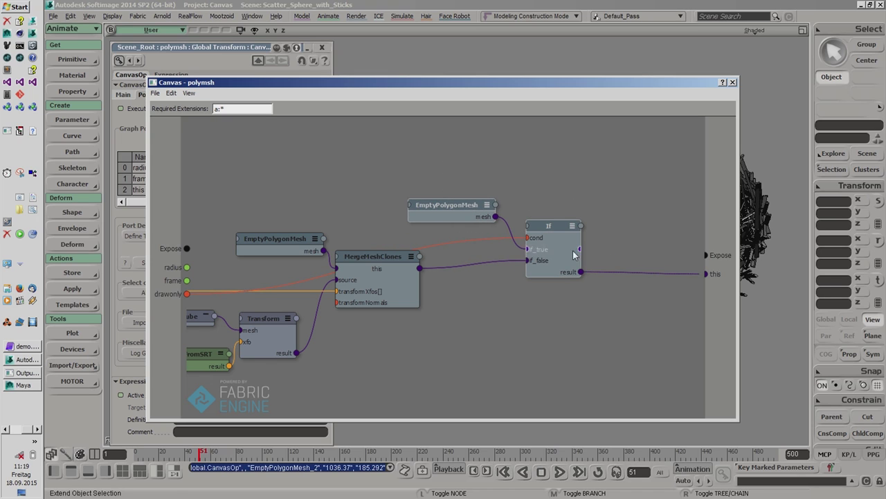
pyautogui.hotkey('ctrl', 'c')
pyautogui.hotkey('ctrl', 'v')
pyautogui.moveTo(597, 267); pyautogui.dragTo(574, 290)
pyautogui.press('Delete')
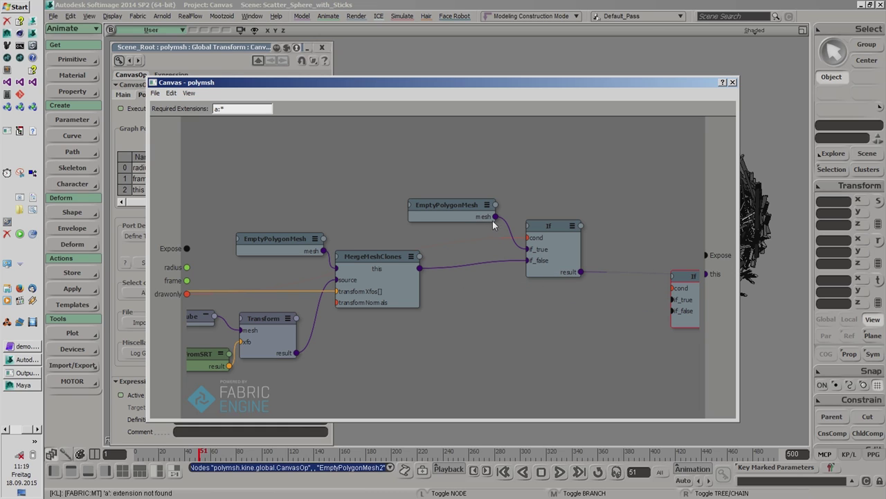
# Step: Wire the second If node with drawonly into cond, MergeMeshClones into if_true and EmptyPolygonMesh into if_false, and place it below the first
pyautogui.moveTo(495, 216); pyautogui.dragTo(671, 310)
pyautogui.moveTo(685, 277); pyautogui.dragTo(492, 315)
pyautogui.moveTo(420, 268); pyautogui.dragTo(503, 332)
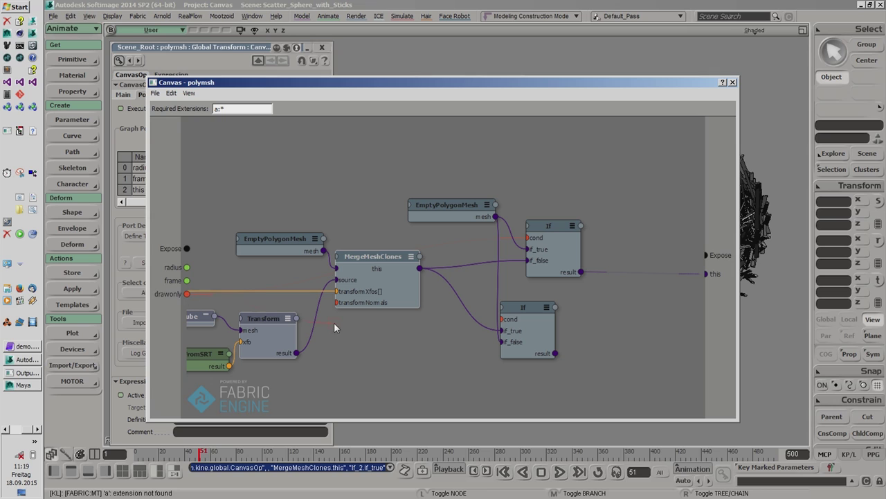
pyautogui.moveTo(501, 319); pyautogui.dragTo(501, 320)
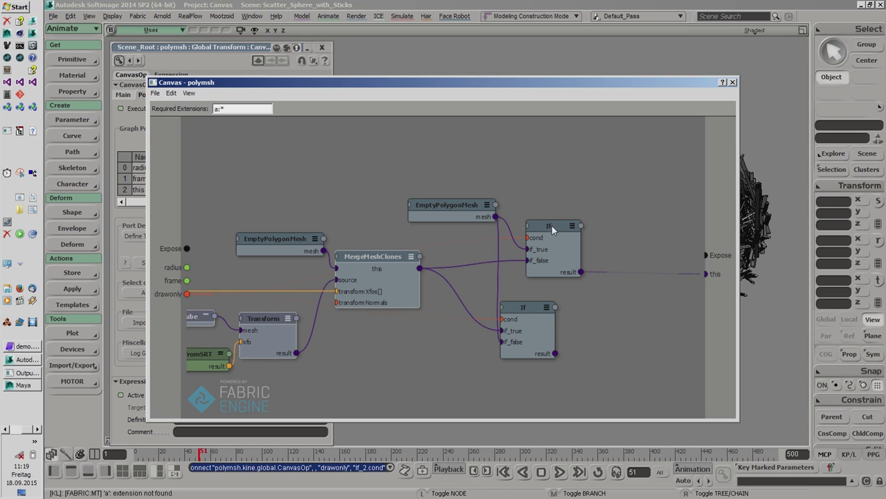
# Step: Shift the first If node slightly, add a Display.DrawMesh node, and place it beside the second If node
pyautogui.moveTo(552, 226); pyautogui.dragTo(529, 224)
pyautogui.press('Tab')
pyautogui.write('dra')
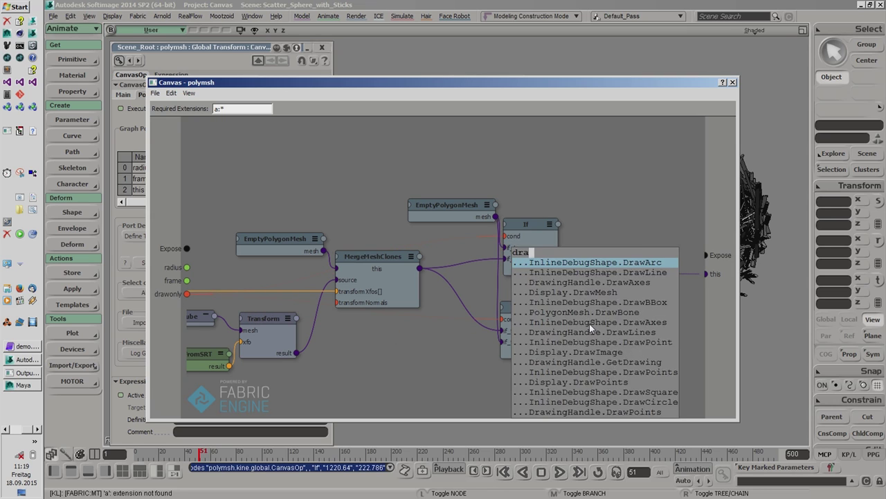
pyautogui.write('wmesh')
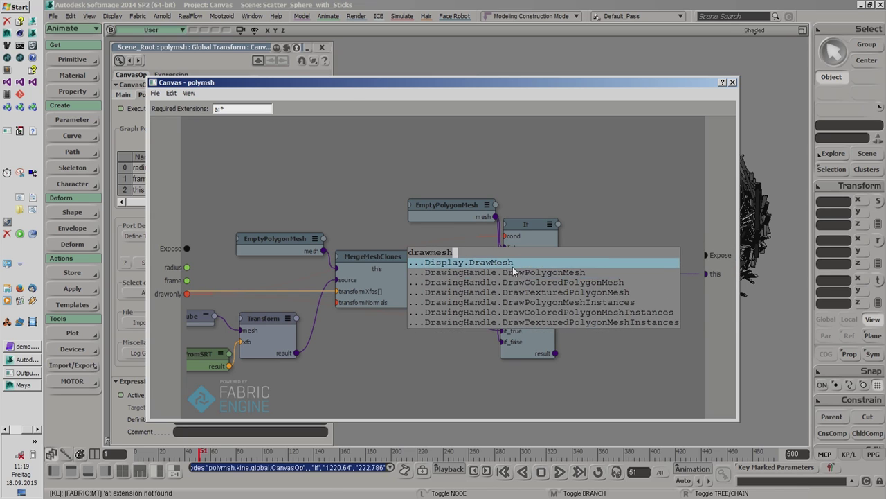
pyautogui.click(512, 266)
pyautogui.moveTo(430, 272); pyautogui.dragTo(626, 331)
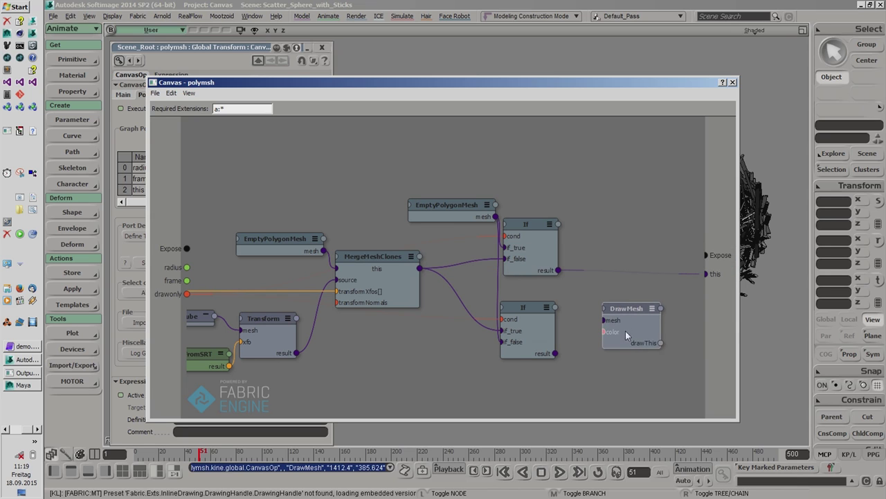
# Step: Connect the second If result to DrawMesh's mesh input, expose drawThis as a graph output, and close the Canvas graph
pyautogui.moveTo(625, 330); pyautogui.dragTo(369, 300, button='middle')
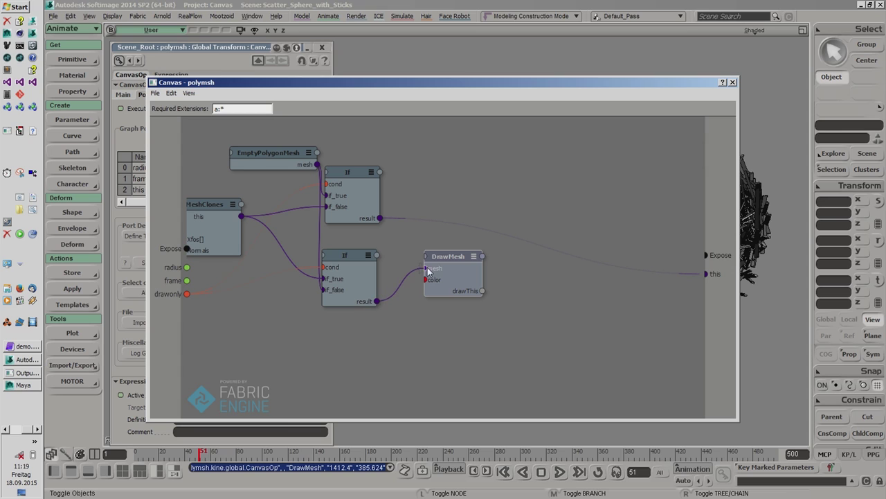
pyautogui.moveTo(482, 290); pyautogui.dragTo(706, 255)
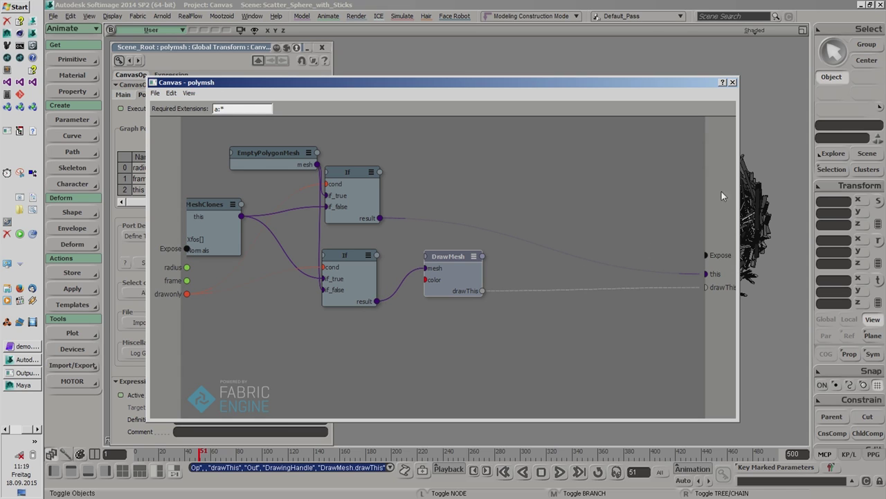
pyautogui.click(733, 81)
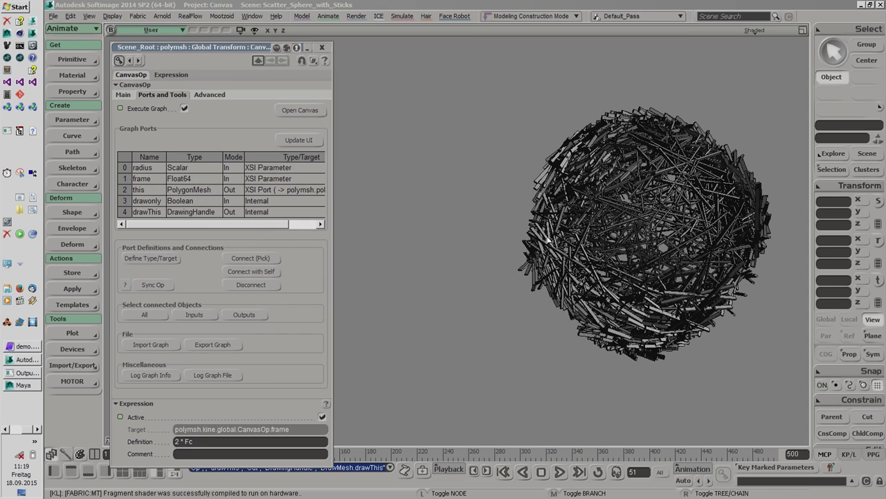
# Step: Define the operator's drawonly port as an XSI Parameter in the port mapping
pyautogui.click(123, 95)
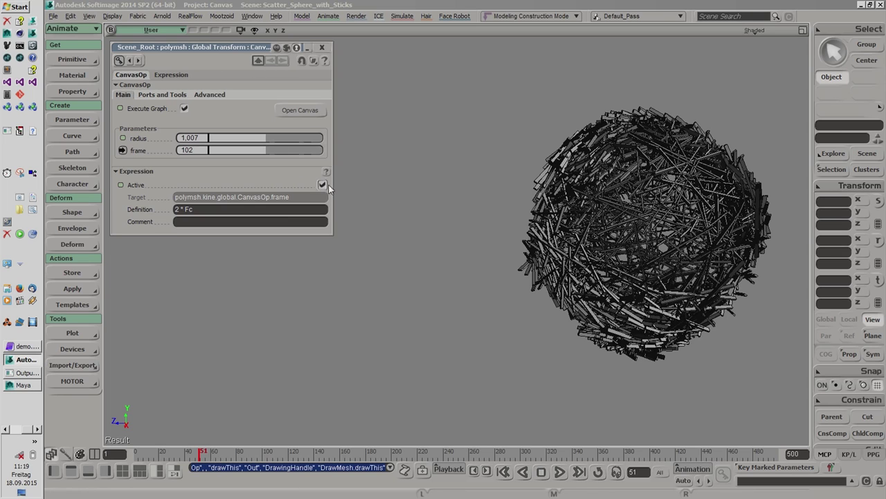
pyautogui.click(171, 95)
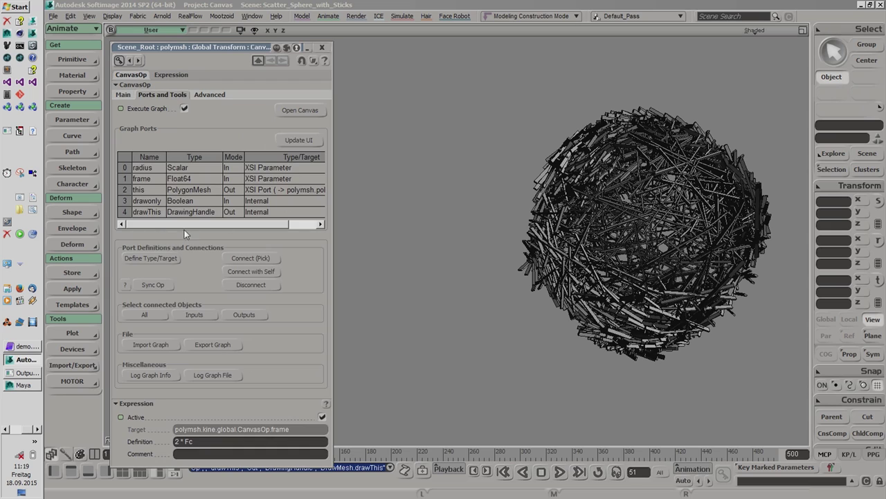
pyautogui.click(146, 212)
pyautogui.click(155, 258)
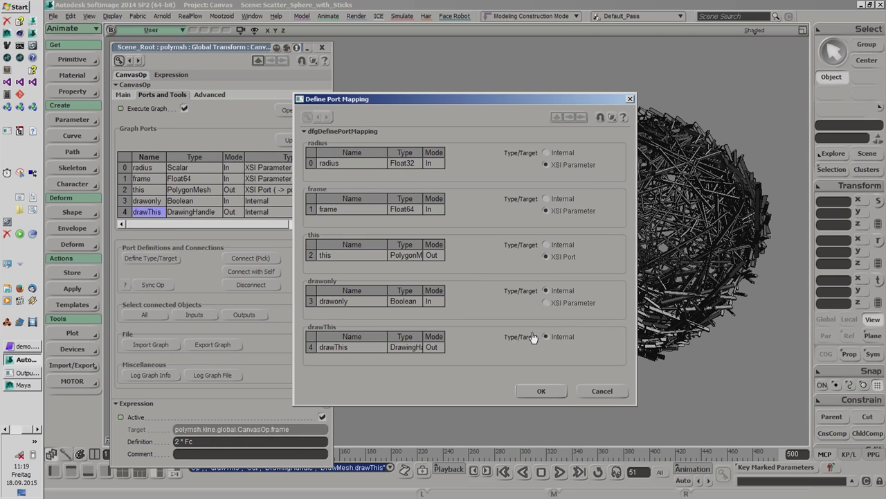
pyautogui.click(547, 392)
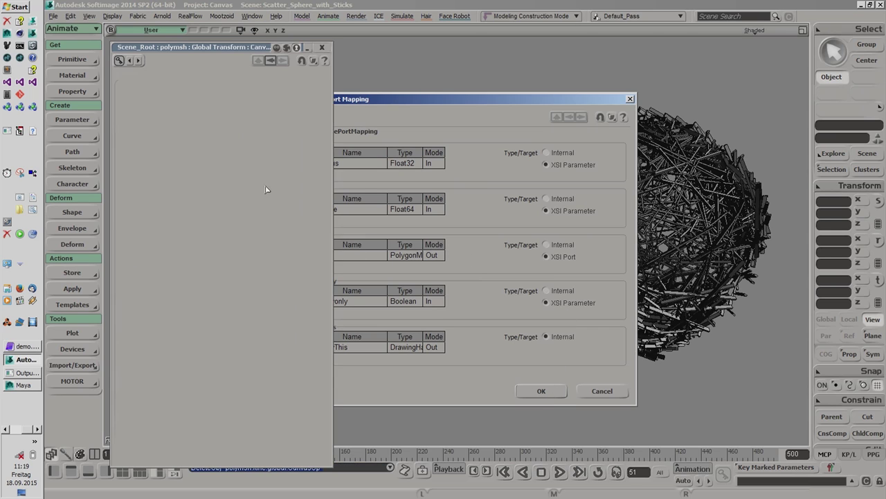
# Step: Enable the drawonly parameter, clear the selection, and play the animation from the start
pyautogui.click(123, 94)
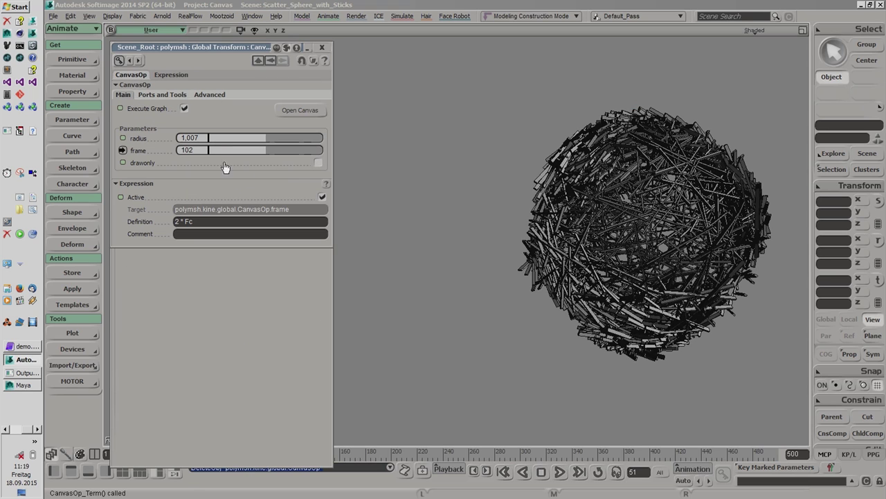
pyautogui.click(319, 162)
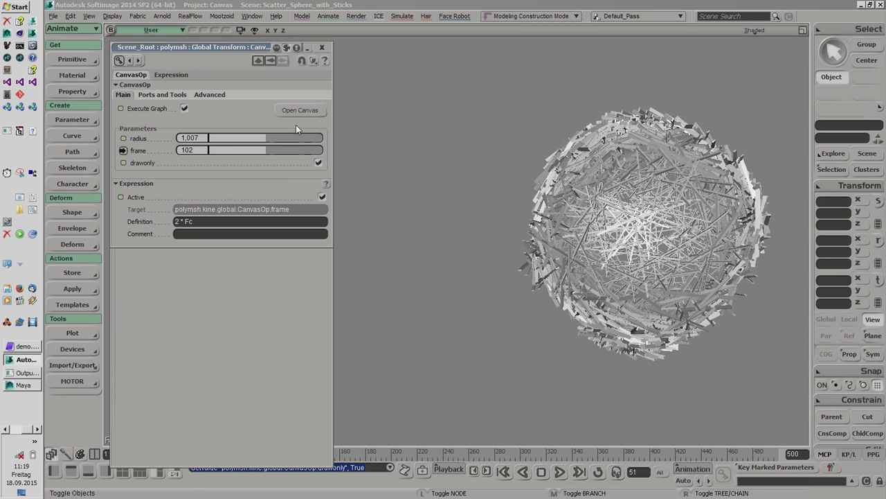
pyautogui.click(519, 119)
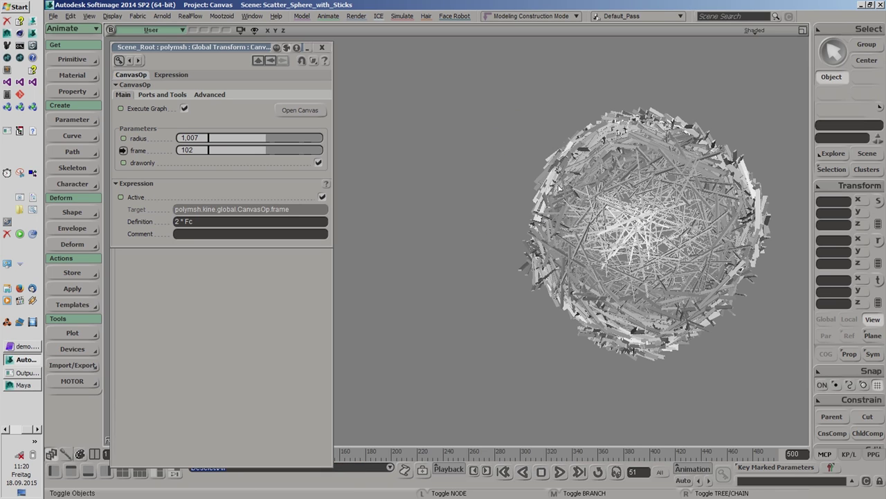
pyautogui.click(559, 472)
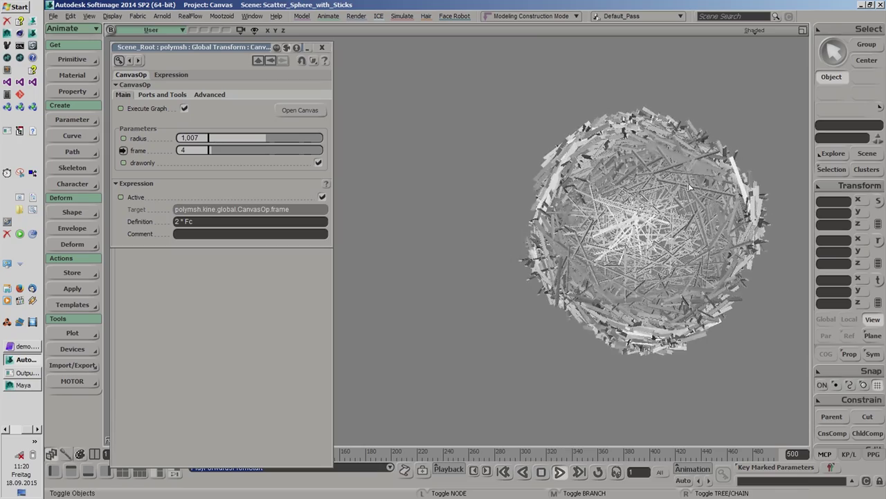
# Step: Disable drawonly during playback, select and deselect the stick mesh, and stop the animation at frame 181
pyautogui.click(318, 162)
pyautogui.click(616, 215)
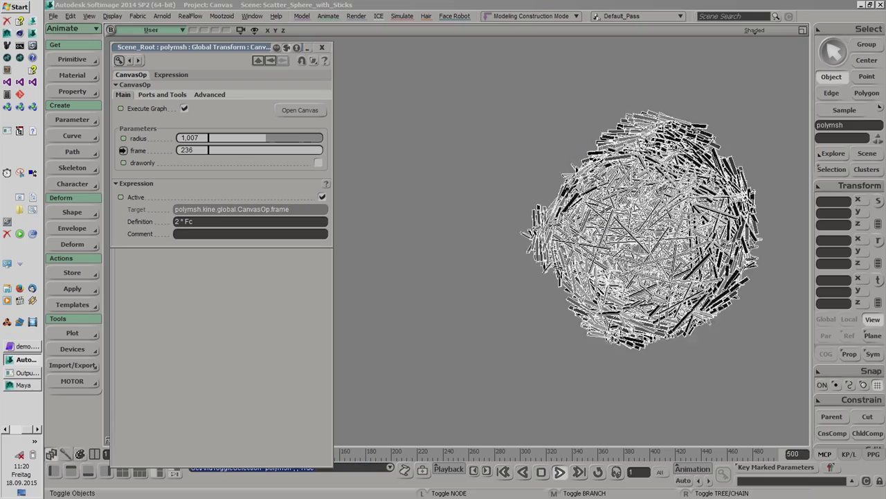
pyautogui.click(608, 192)
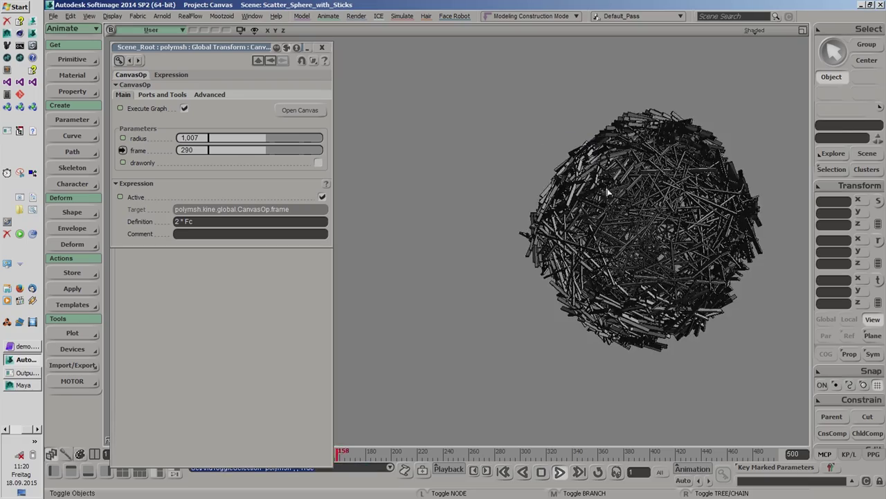
pyautogui.click(561, 472)
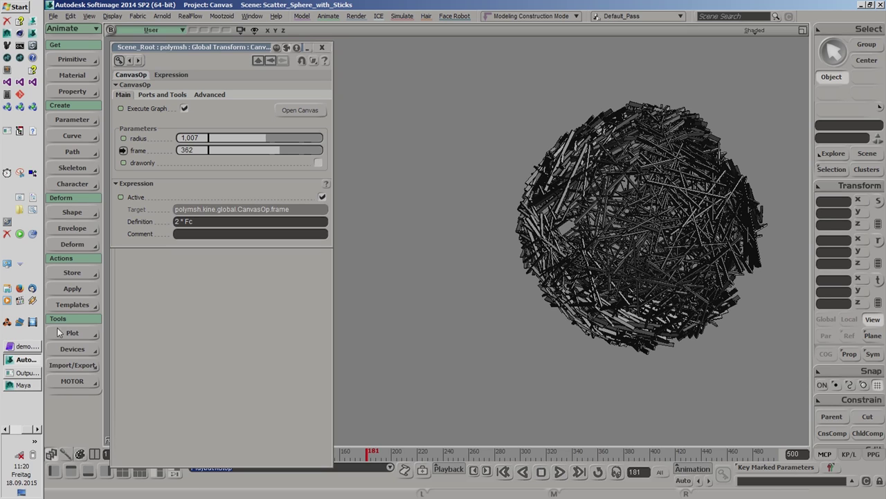
# Step: Switch to Maya and open ocean_simple_plane.ma from the ProceduralGeometry folder of the Canvas bookmark
pyautogui.click(24, 385)
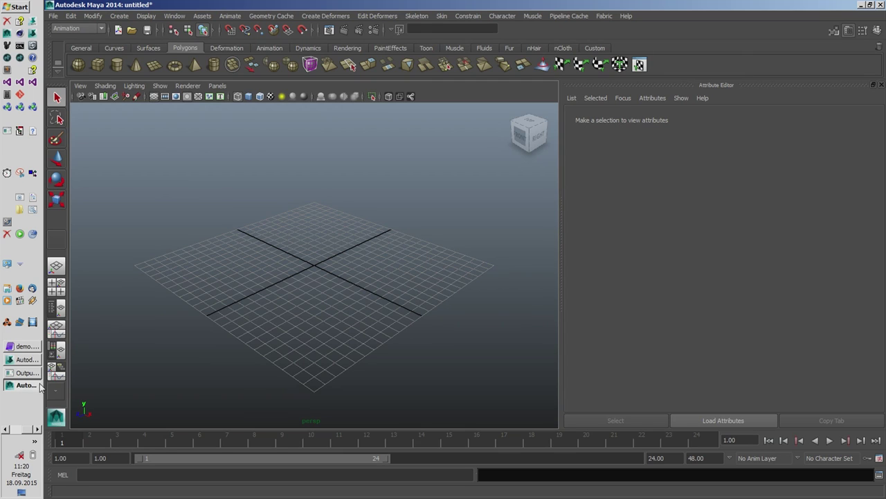
pyautogui.click(52, 15)
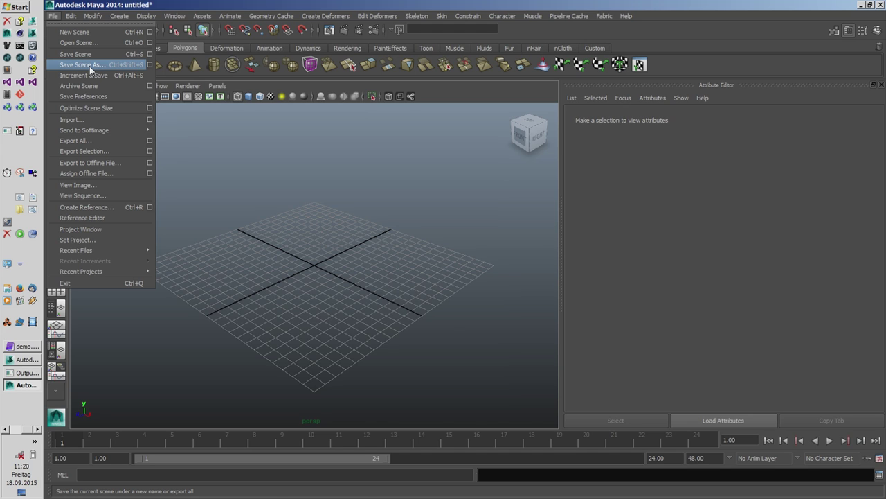
pyautogui.click(88, 43)
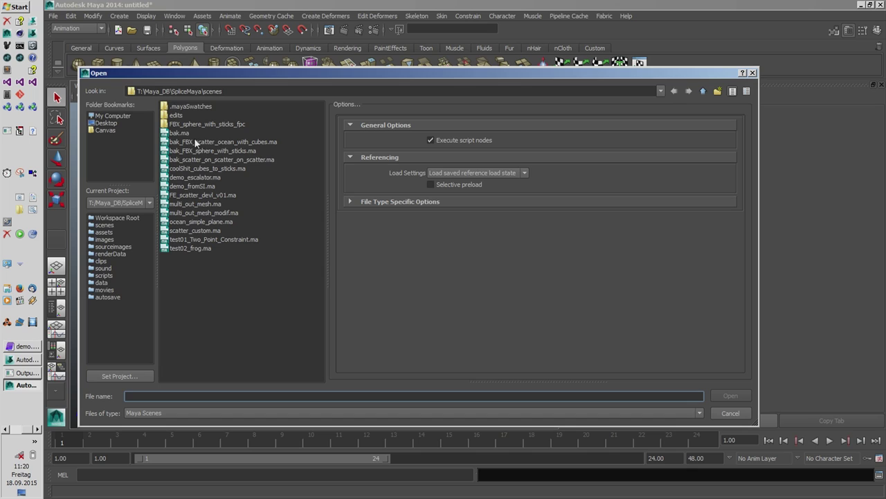
pyautogui.click(107, 130)
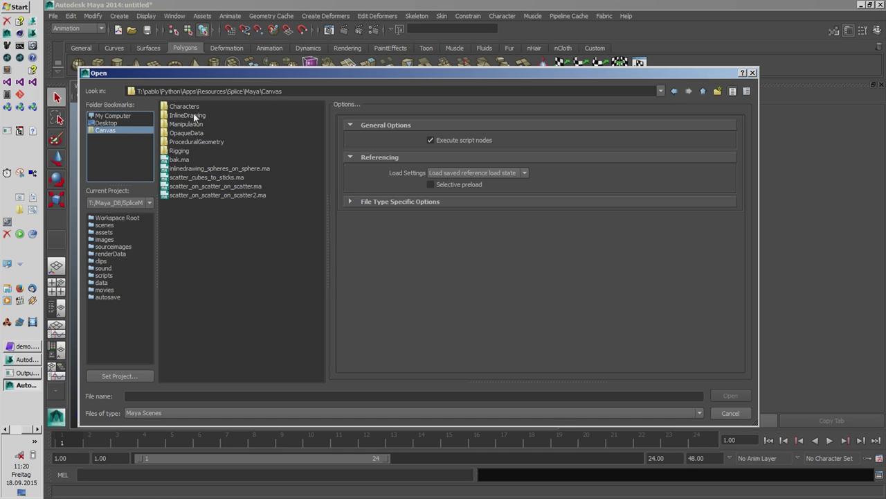
pyautogui.doubleClick(200, 142)
pyautogui.click(205, 124)
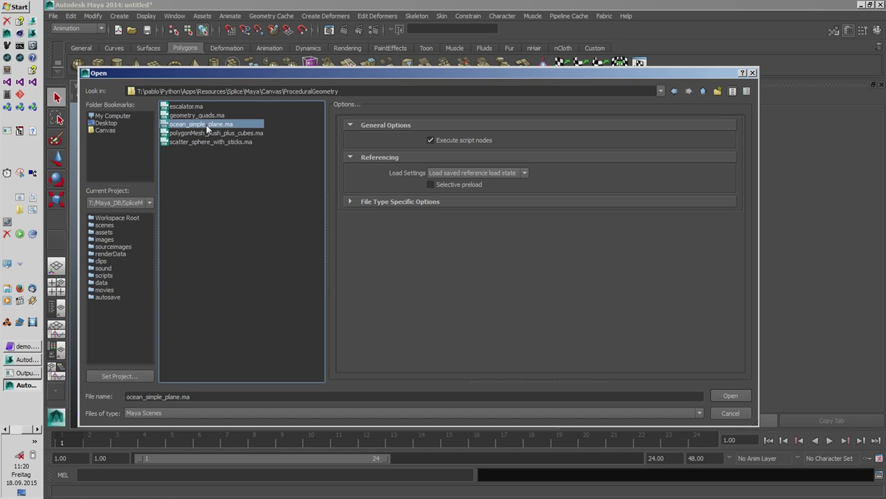
pyautogui.click(735, 395)
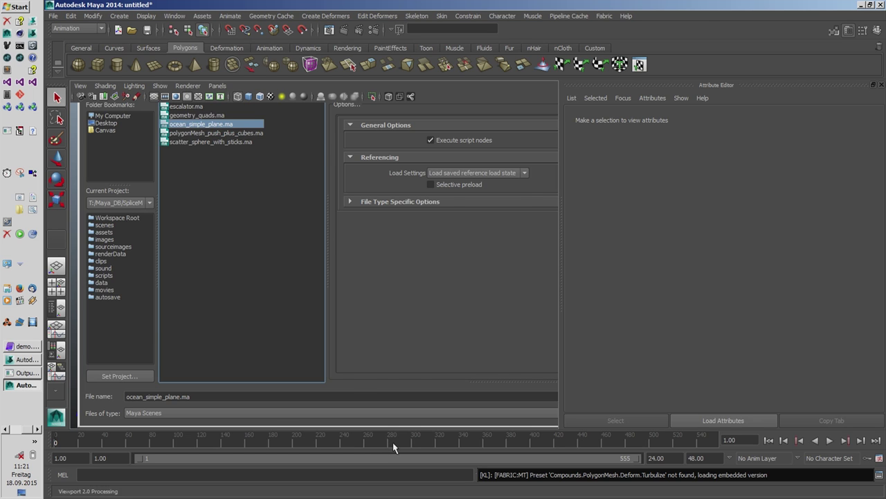
# Step: Play the ocean animation to frame 319, and open the Canvas graph of the ocean mesh's canvasNode1 at RecomputeNormals
pyautogui.hotkey('alt', 'v')
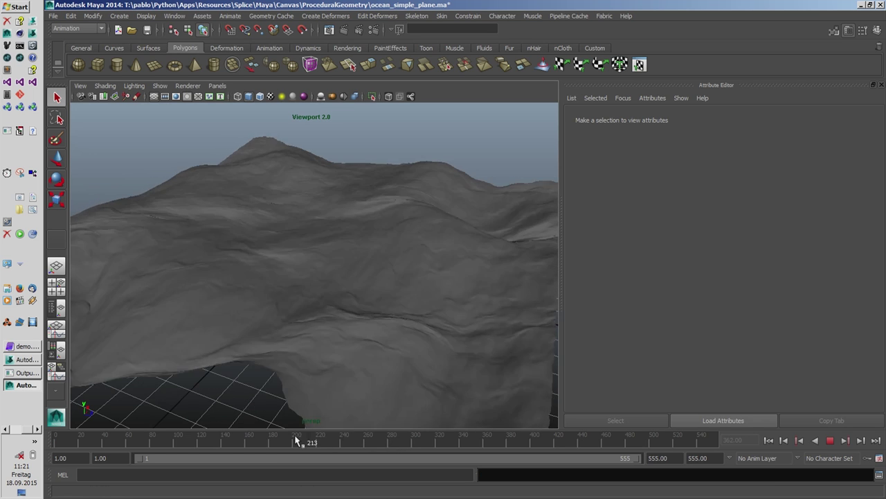
pyautogui.hotkey('alt', 'v')
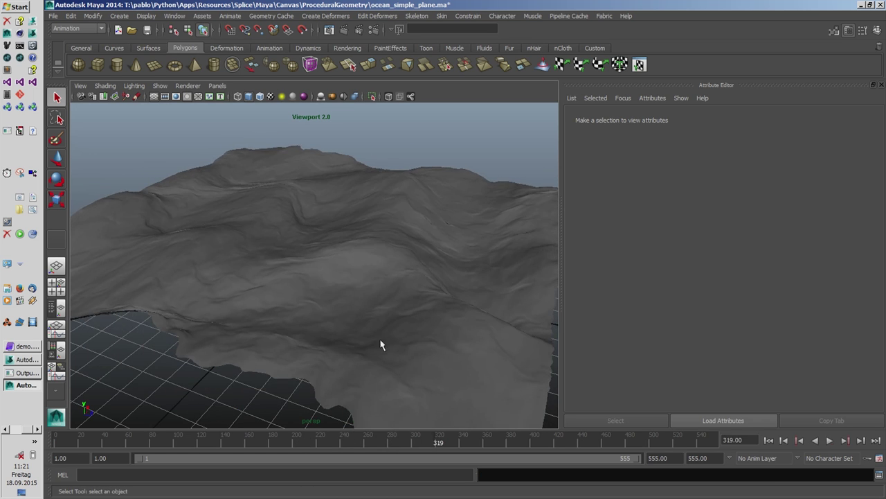
pyautogui.click(338, 226)
pyautogui.click(676, 118)
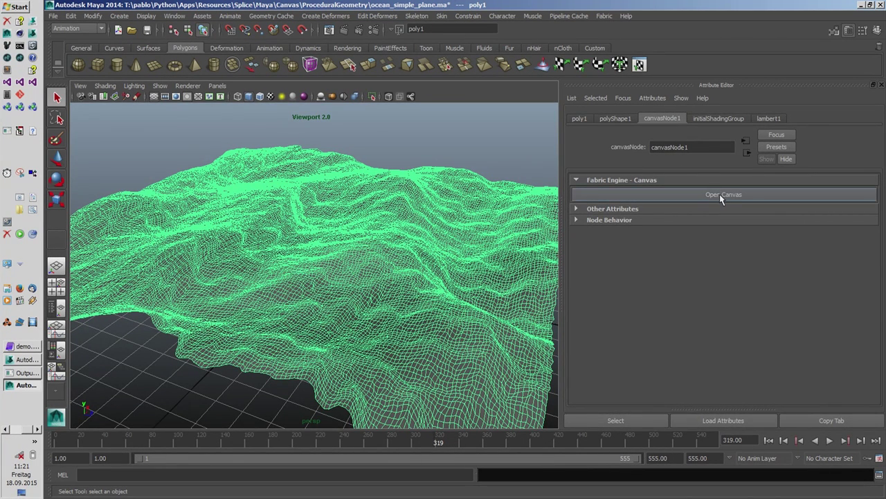
pyautogui.hotkey('alt', 'Tab')
pyautogui.hotkey('alt', 'Tab')
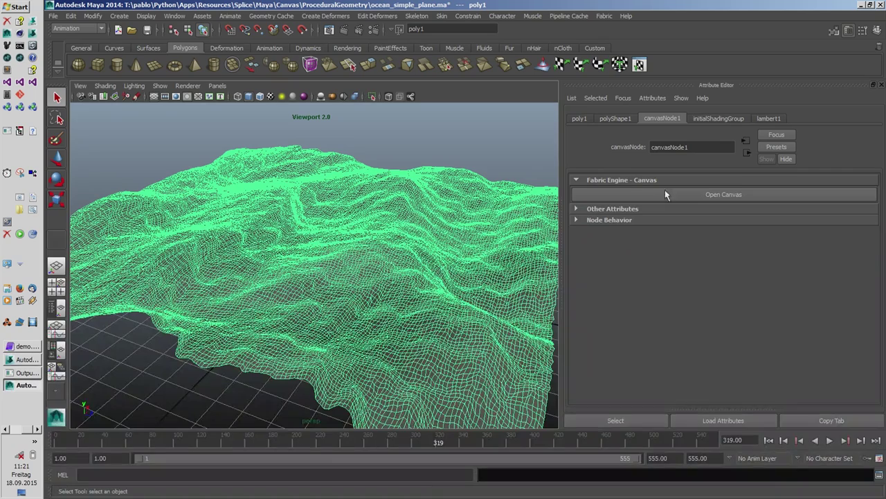
pyautogui.click(696, 194)
pyautogui.moveTo(521, 157); pyautogui.dragTo(727, 111)
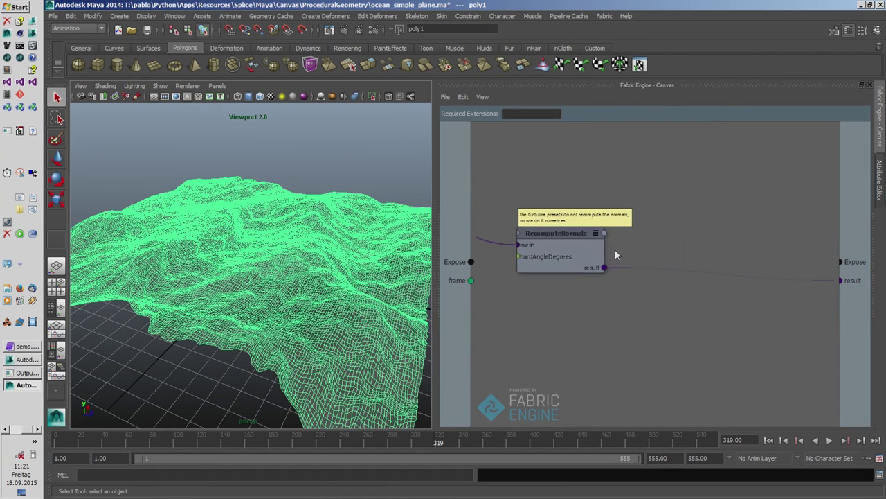
pyautogui.scroll(3, 615, 254)
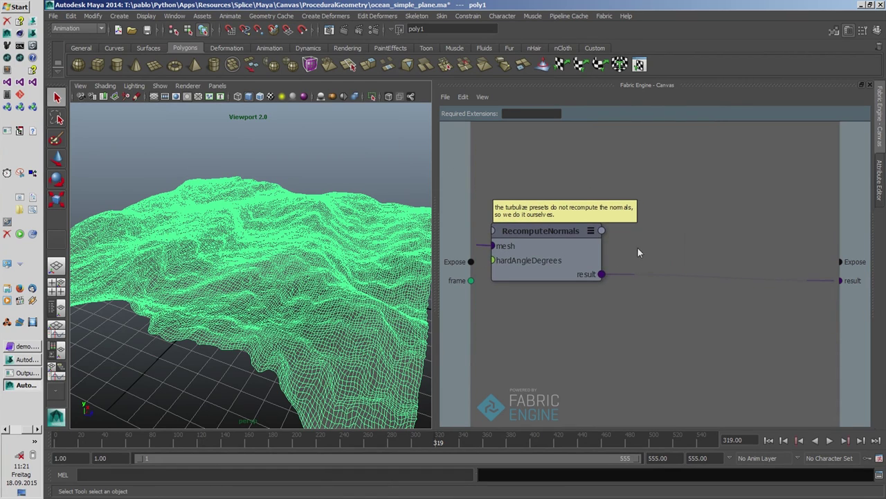
# Step: Switch to Softimage and rearrange the EmptyPolygonMesh, DrawMesh and both If nodes into a compact group away from MergeMeshClones
pyautogui.hotkey('alt', 'Tab')
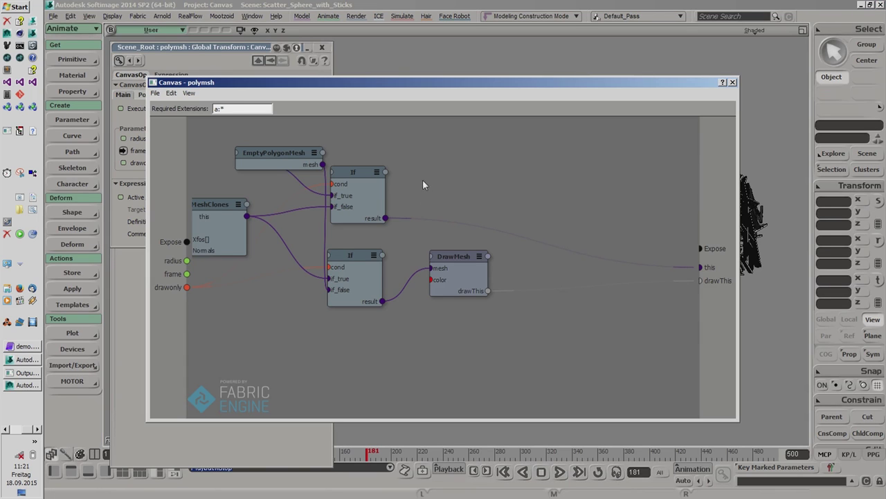
pyautogui.scroll(-1, 424, 185)
pyautogui.moveTo(443, 255); pyautogui.dragTo(484, 259)
pyautogui.moveTo(393, 176); pyautogui.dragTo(471, 178)
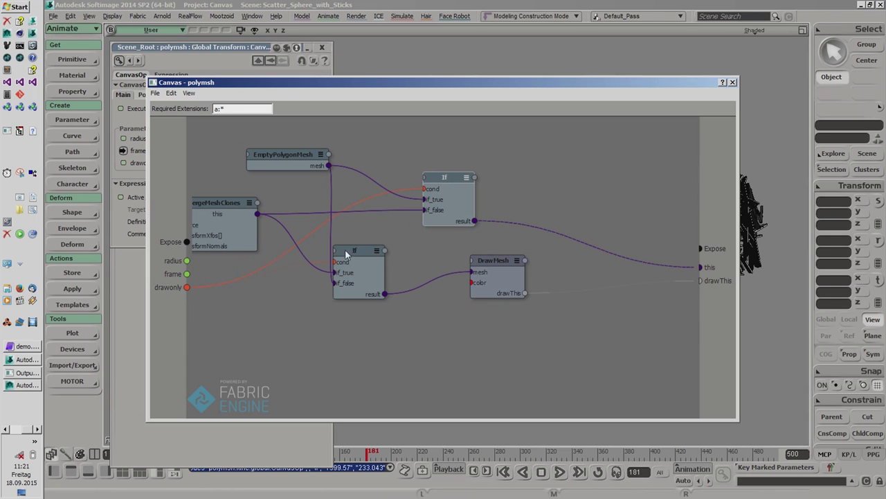
pyautogui.moveTo(346, 254); pyautogui.dragTo(408, 257)
pyautogui.moveTo(303, 156); pyautogui.dragTo(336, 176)
# Step: Copy the EmptyPolygonMesh, DrawMesh and both If nodes, and paste them into the ocean's Canvas graph in Maya
pyautogui.moveTo(329, 138); pyautogui.dragTo(546, 309)
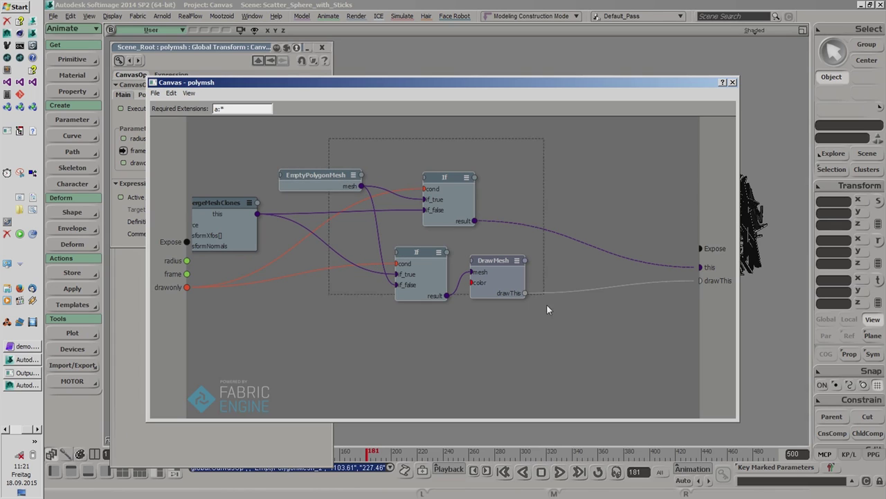
pyautogui.hotkey('alt', 'Tab')
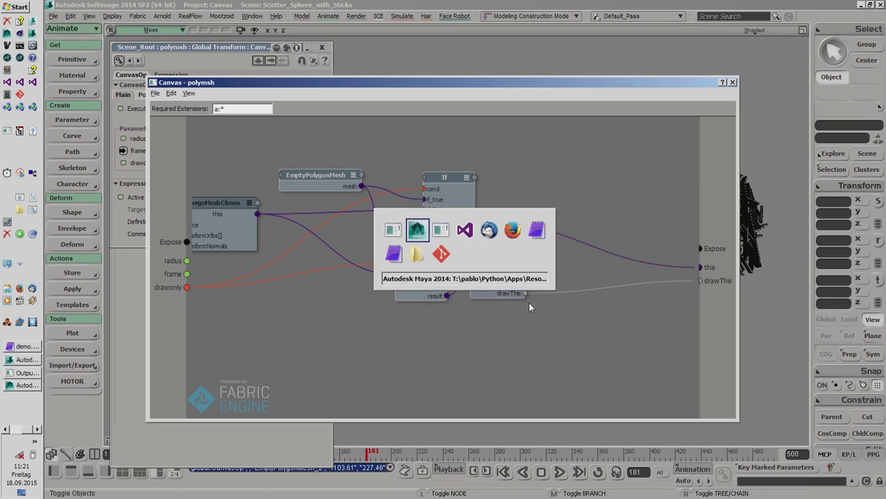
pyautogui.hotkey('ctrl', 'v')
pyautogui.scroll(-2, 563, 313)
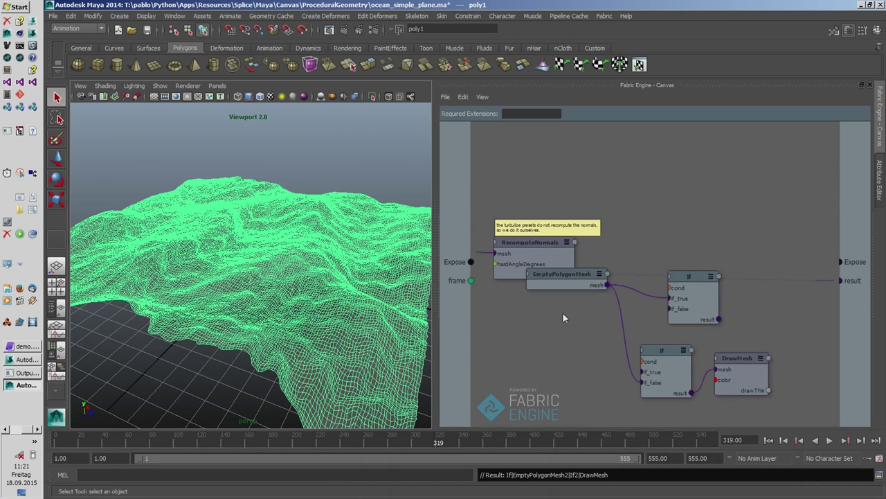
pyautogui.moveTo(534, 334); pyautogui.dragTo(451, 319, button='middle')
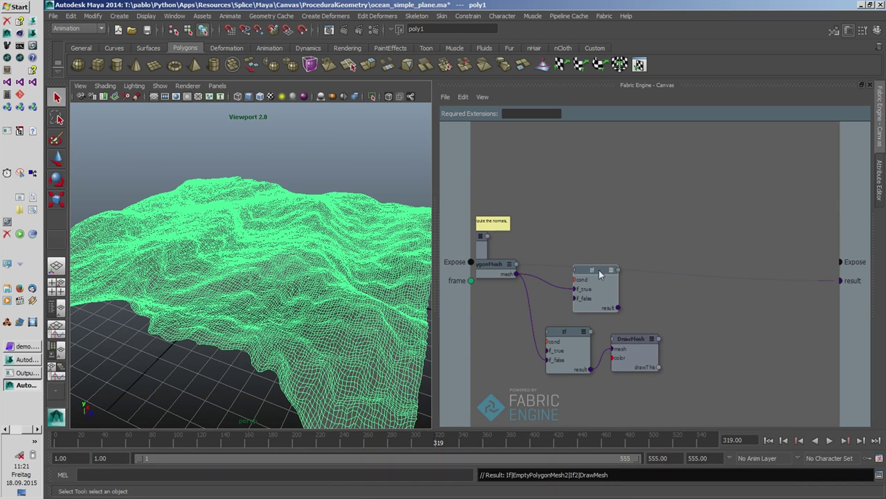
# Step: Move the pasted nodes clear of RecomputeNormals and widen the Canvas graph pane
pyautogui.moveTo(647, 184); pyautogui.dragTo(511, 388)
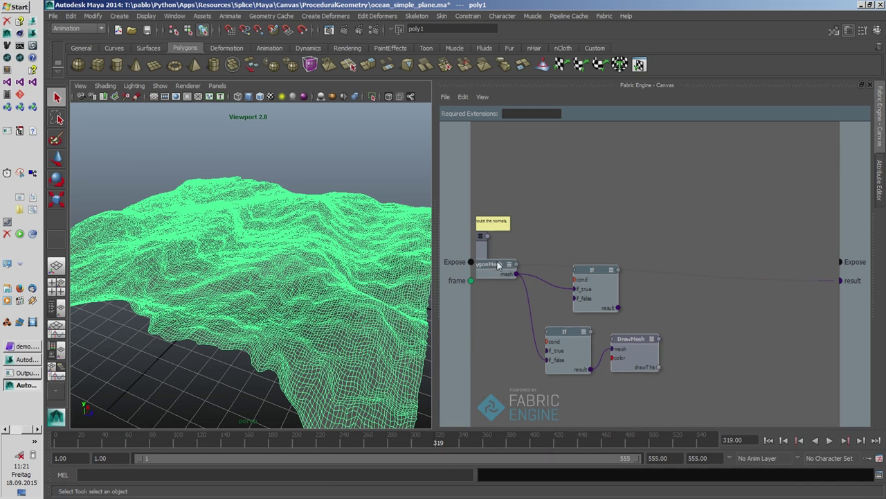
pyautogui.moveTo(499, 270); pyautogui.dragTo(587, 193)
pyautogui.scroll(1, 599, 333)
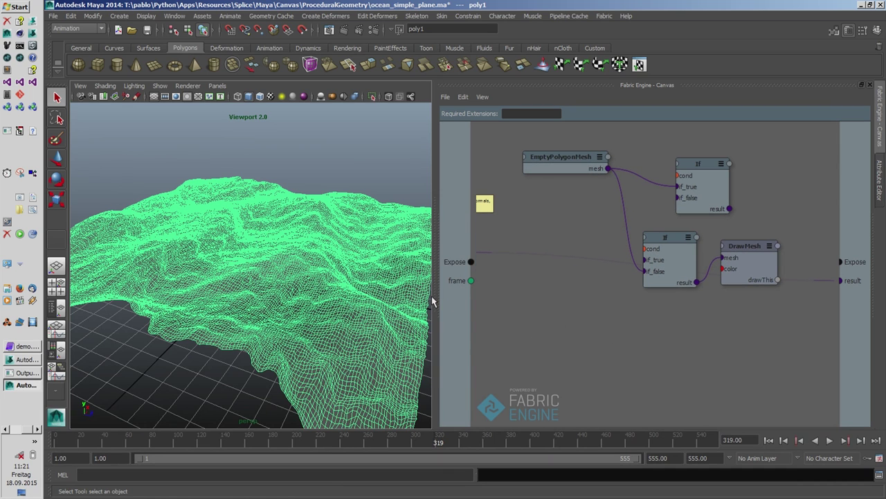
pyautogui.moveTo(433, 296); pyautogui.dragTo(291, 299)
pyautogui.scroll(2, 398, 316)
pyautogui.scroll(-2, 409, 320)
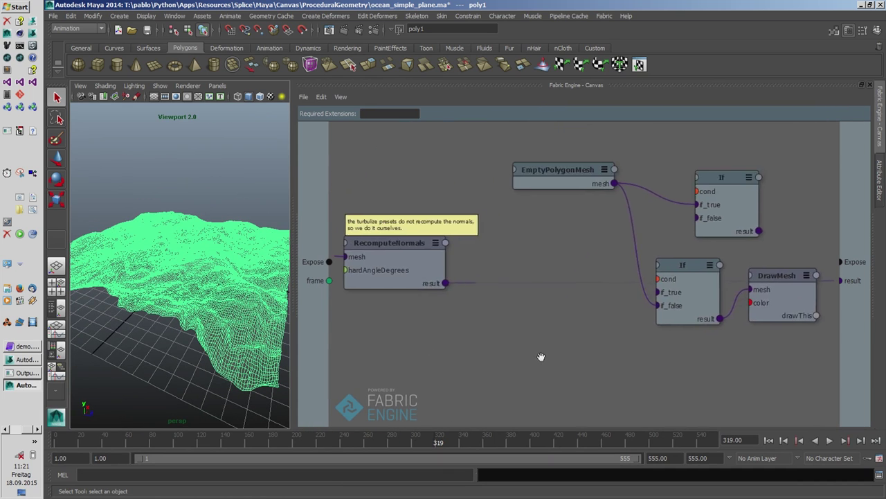
# Step: Connect RecomputeNormals' result to the upper If's if_false and the lower If's if_true, and expose one cond input driving both If nodes
pyautogui.moveTo(429, 284); pyautogui.dragTo(671, 227)
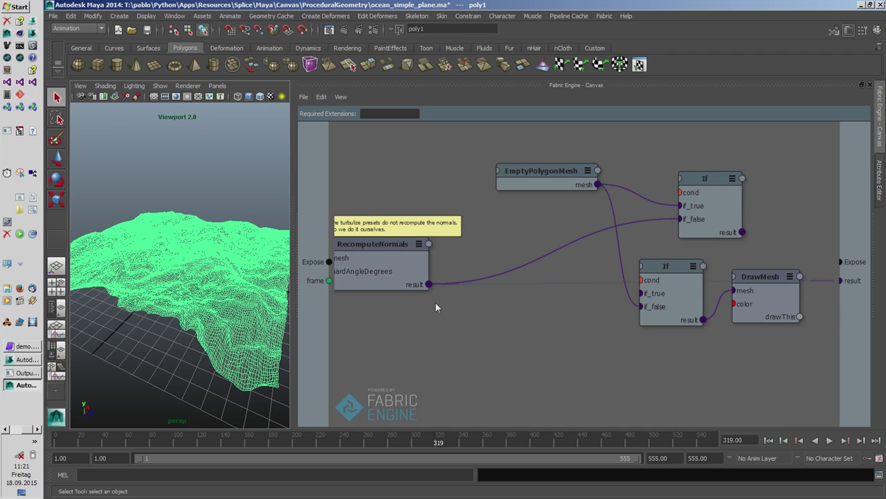
pyautogui.moveTo(430, 285); pyautogui.dragTo(649, 295)
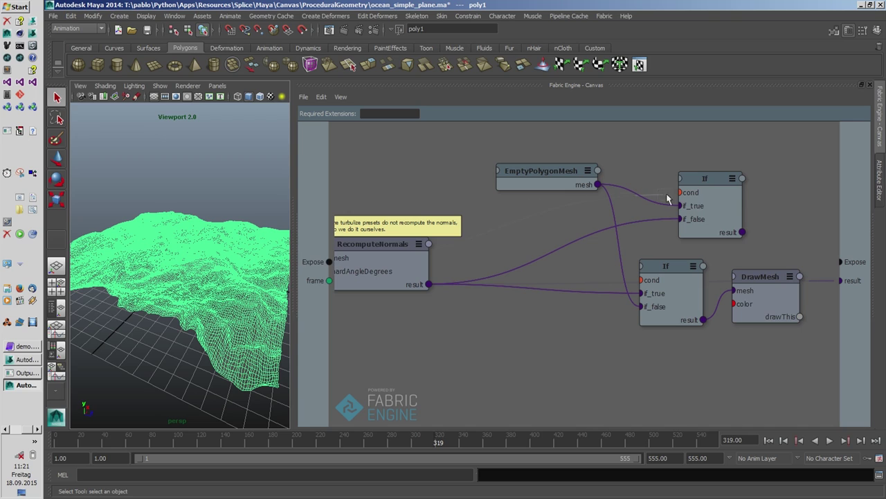
pyautogui.moveTo(680, 194); pyautogui.dragTo(639, 281)
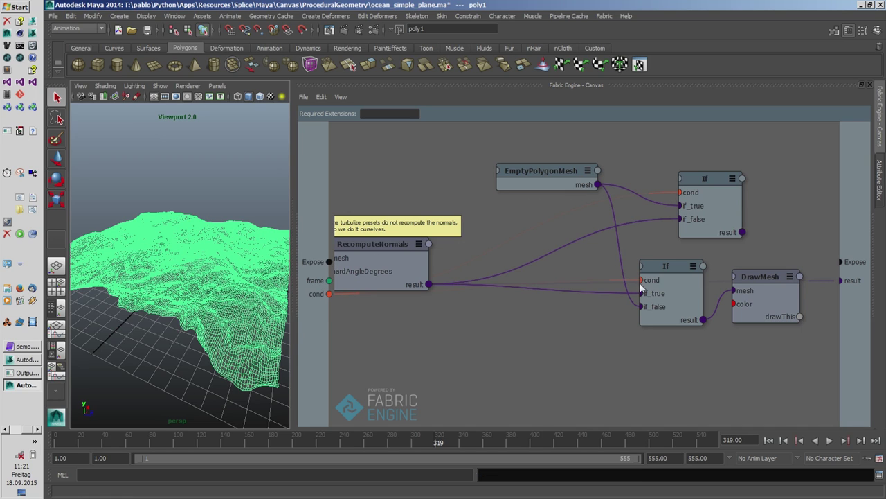
# Step: Expand canvasNode1's Other Attributes, and in its graph expose drawThis as an output and connect the upper If's result to the result output
pyautogui.click(873, 87)
pyautogui.click(625, 209)
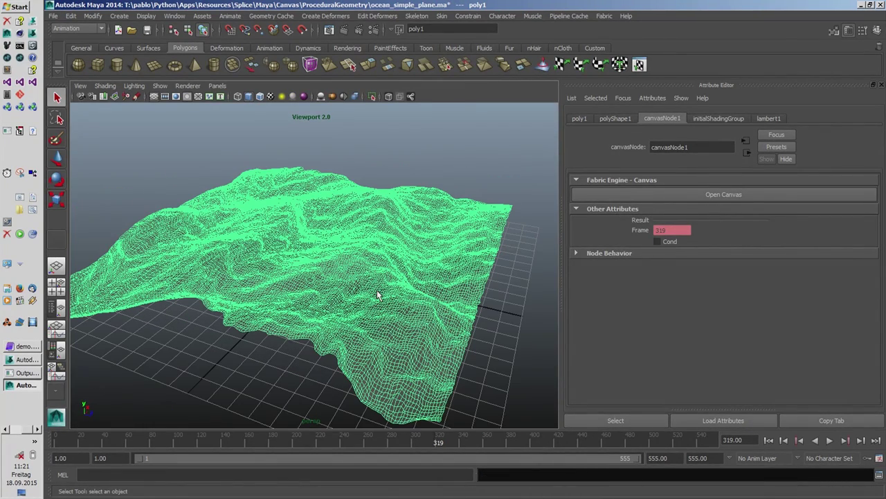
pyautogui.click(727, 196)
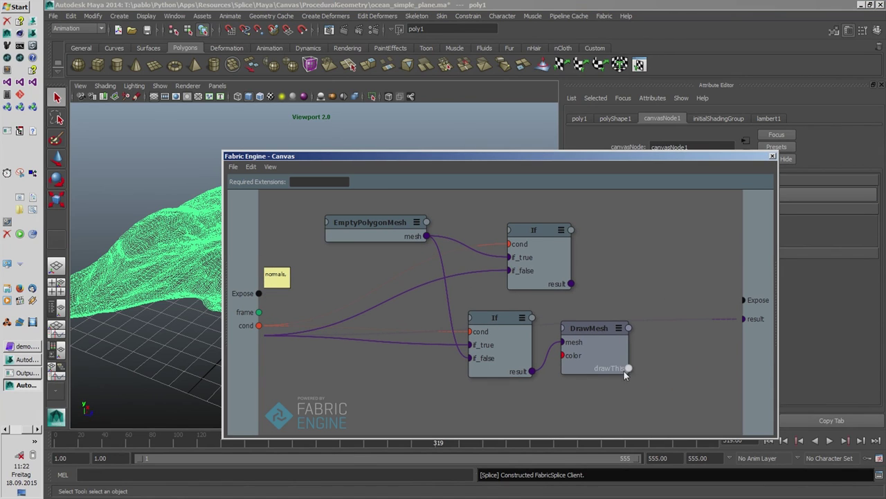
pyautogui.moveTo(626, 368); pyautogui.dragTo(742, 301)
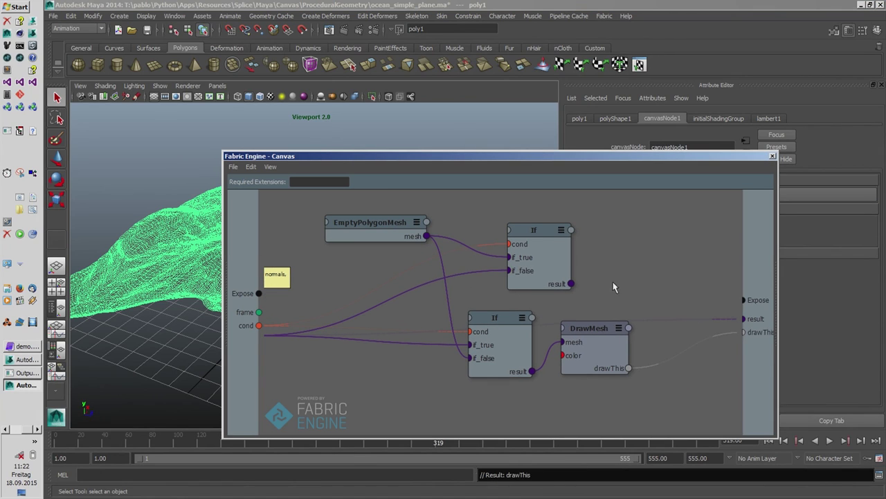
pyautogui.moveTo(572, 284); pyautogui.dragTo(743, 319)
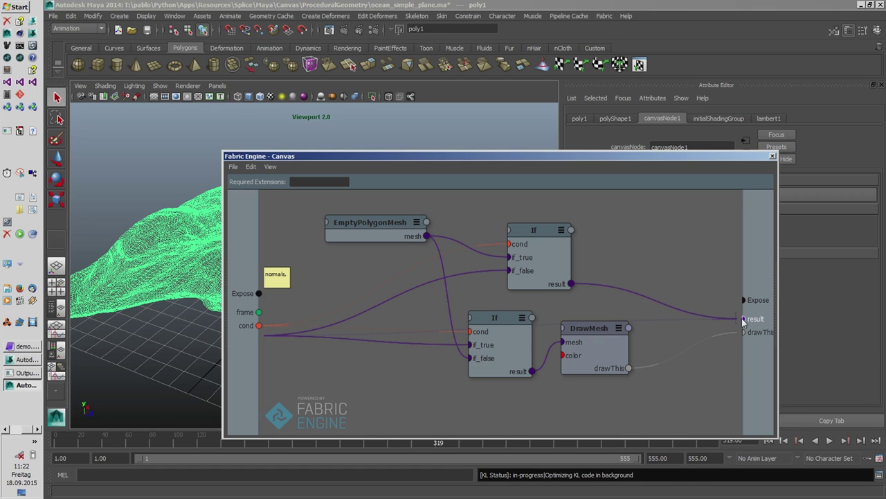
pyautogui.click(774, 157)
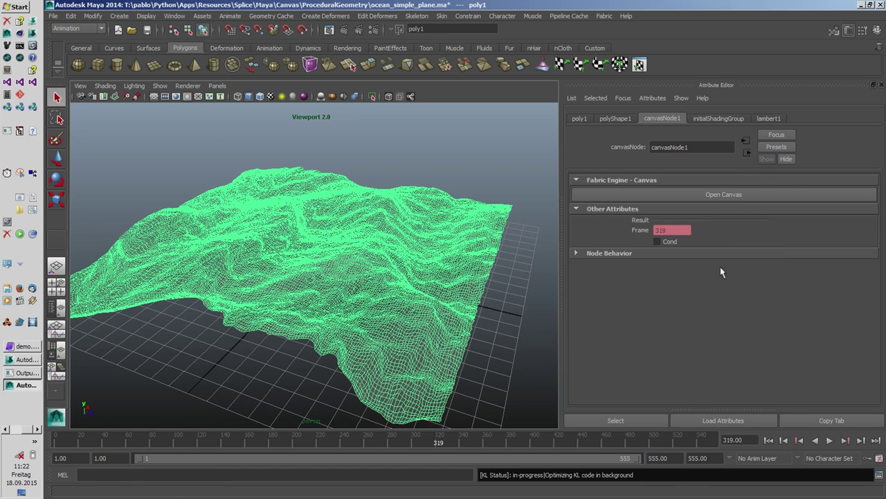
# Step: Test the Cond switch on and off, and set poly1's Translate Y to 0
pyautogui.click(658, 241)
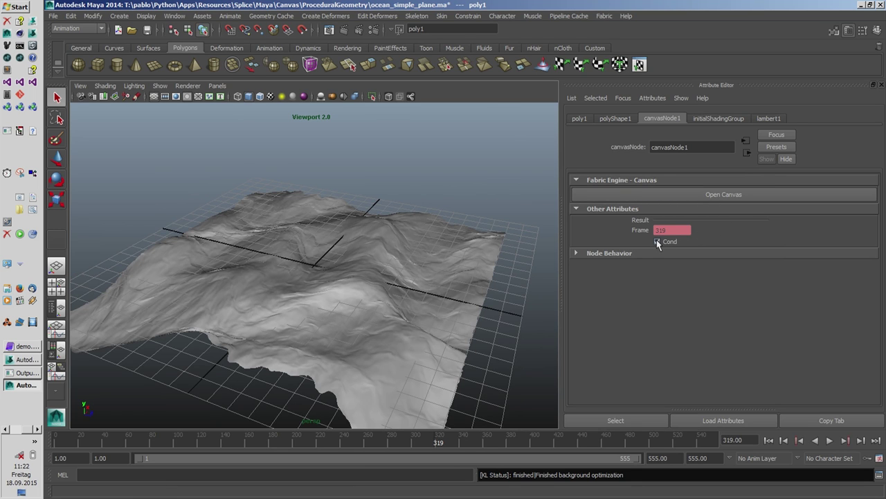
pyautogui.click(658, 242)
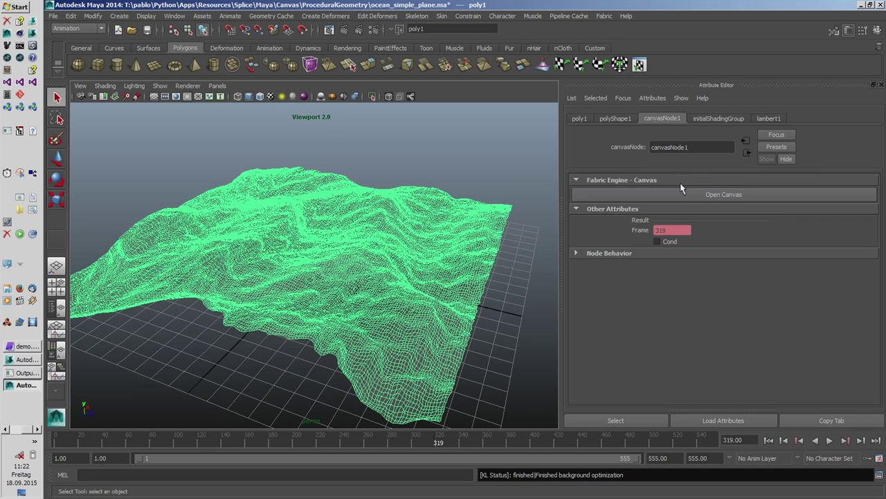
pyautogui.click(618, 119)
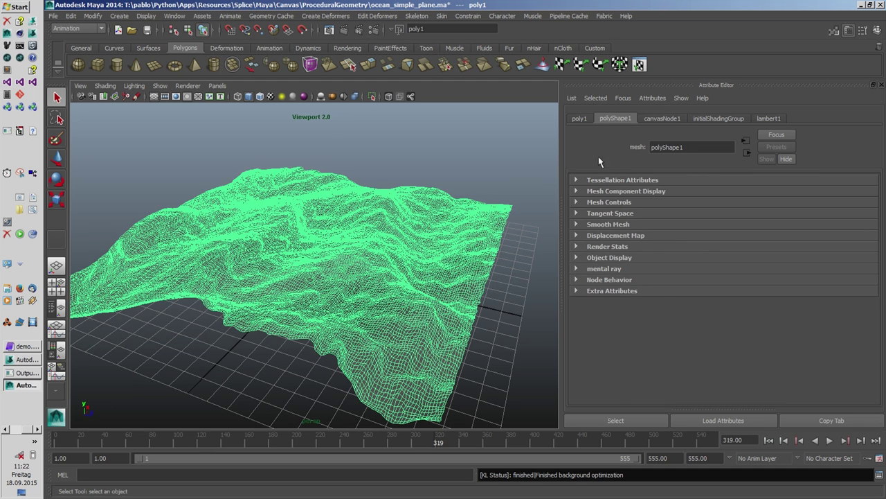
pyautogui.click(582, 119)
pyautogui.moveTo(714, 194); pyautogui.dragTo(692, 194)
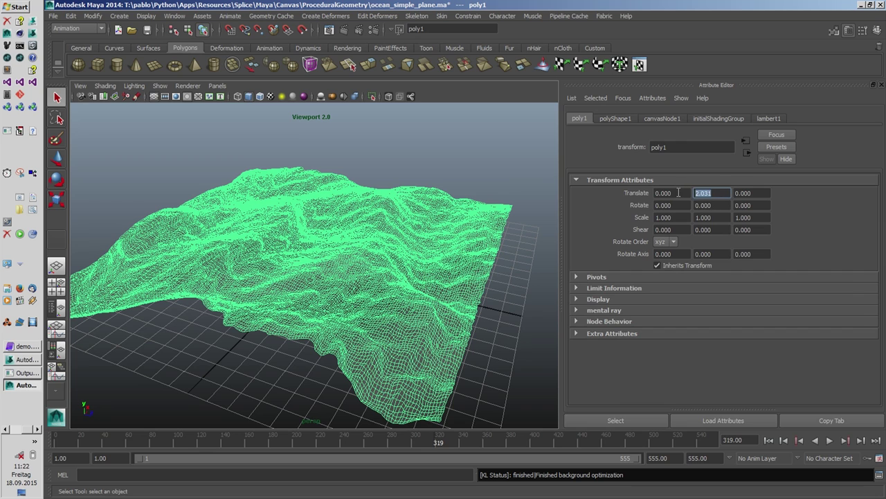
pyautogui.write('0')
pyautogui.press('Return')
# Step: Toggle canvasNode1's Cond attribute to compare the real mesh with the inline drawing, leaving Cond enabled
pyautogui.click(666, 119)
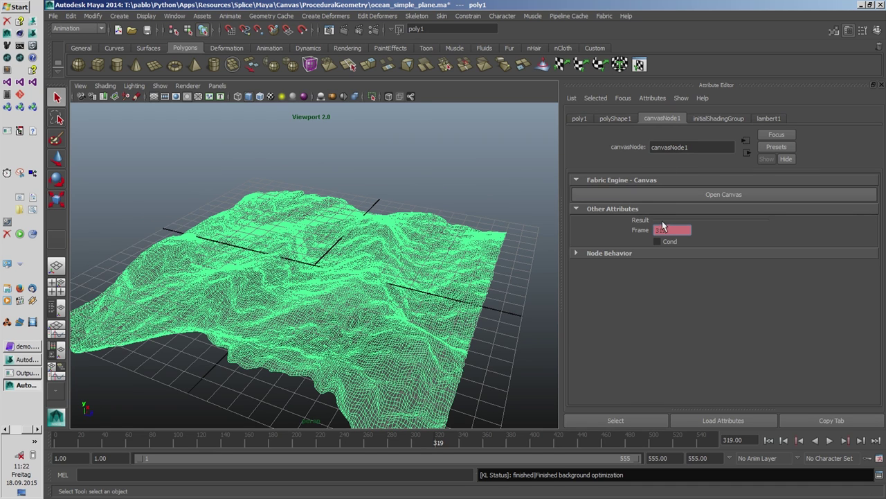
pyautogui.click(657, 241)
pyautogui.click(657, 242)
pyautogui.click(658, 241)
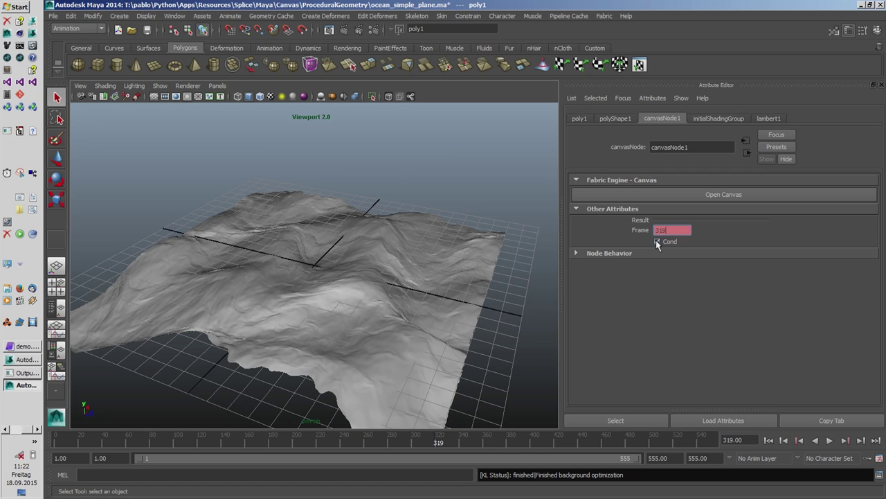
# Step: Turn off canvasNode1's Cond attribute in Maya and switch back to the polymsh Canvas graph in Softimage
pyautogui.click(658, 242)
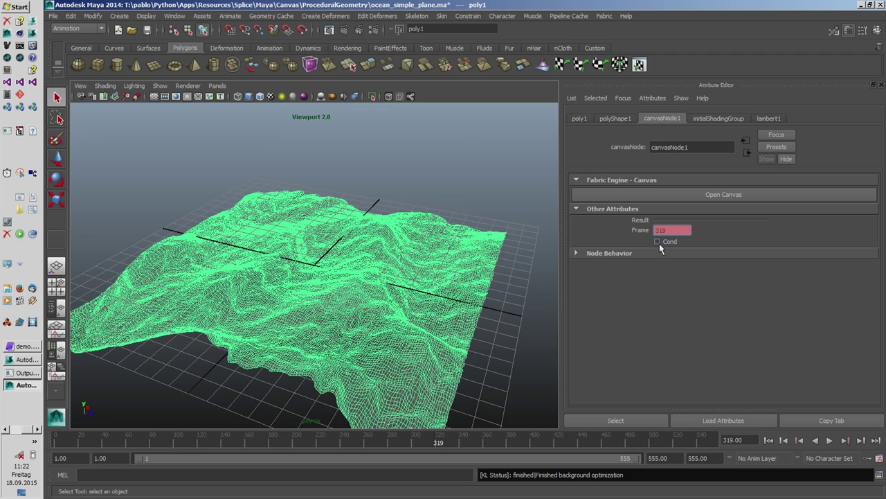
pyautogui.scroll(-5, 491, 250)
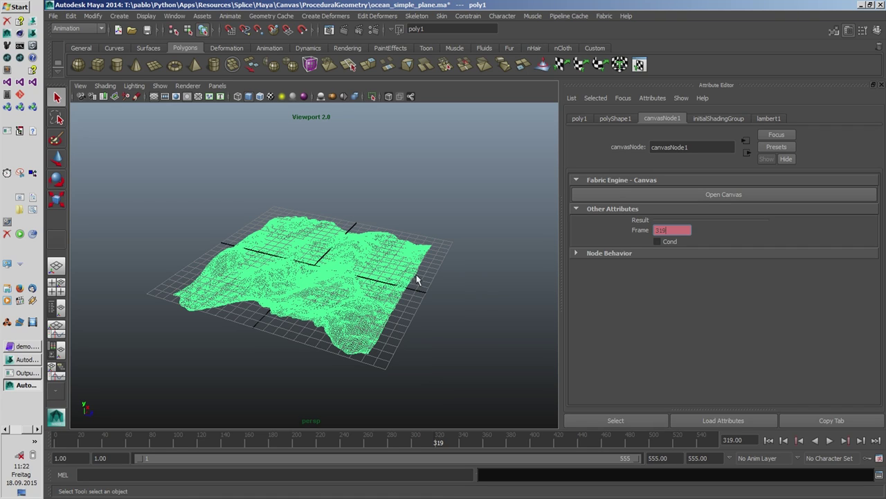
pyautogui.hotkey('alt', 'Tab')
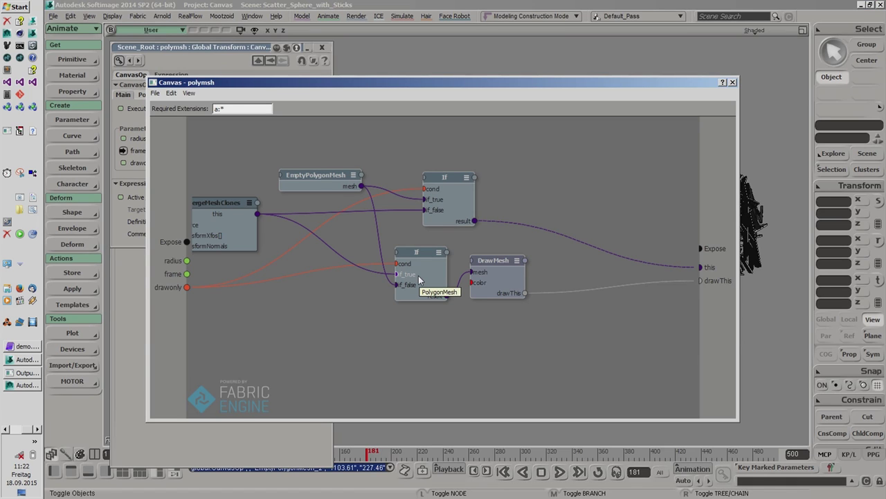
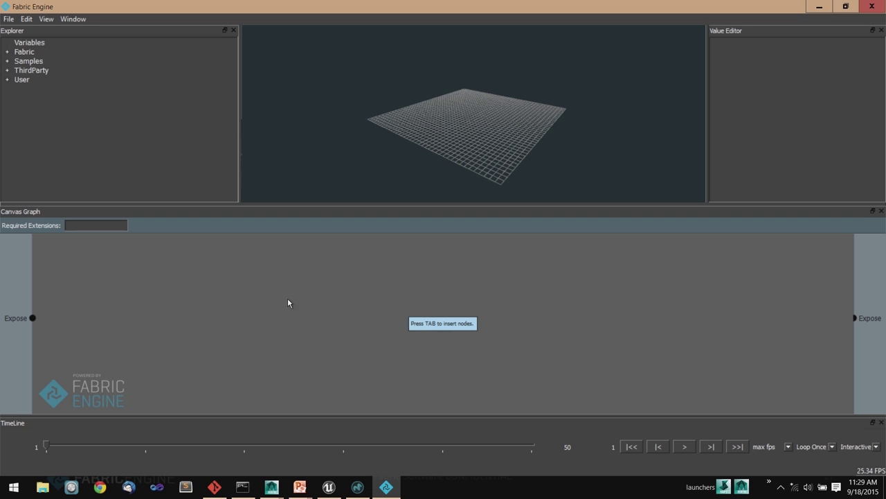
# Step: In the empty graph of the standalone Fabric Engine Canvas, add a Vec3 node with x, y and z inputs and inspect its ports and source code
pyautogui.press('Tab')
pyautogui.write('vec3')
pyautogui.press('Down')
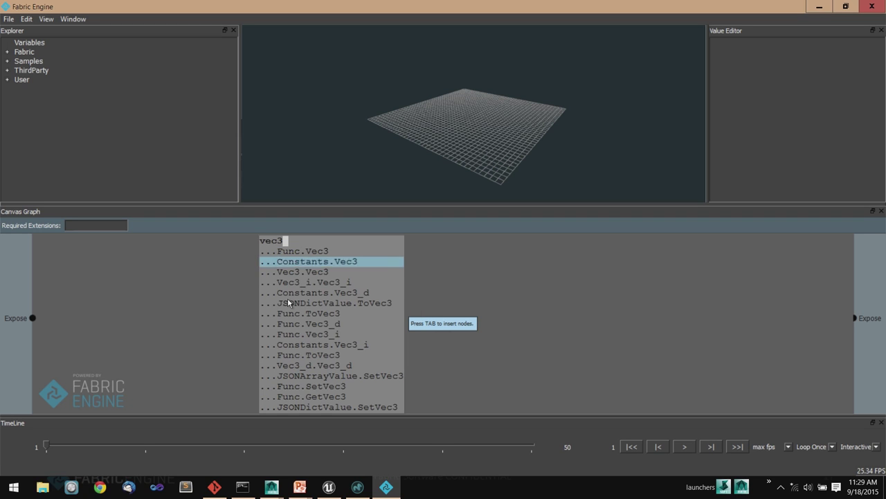
pyautogui.press('Down')
pyautogui.press('Return')
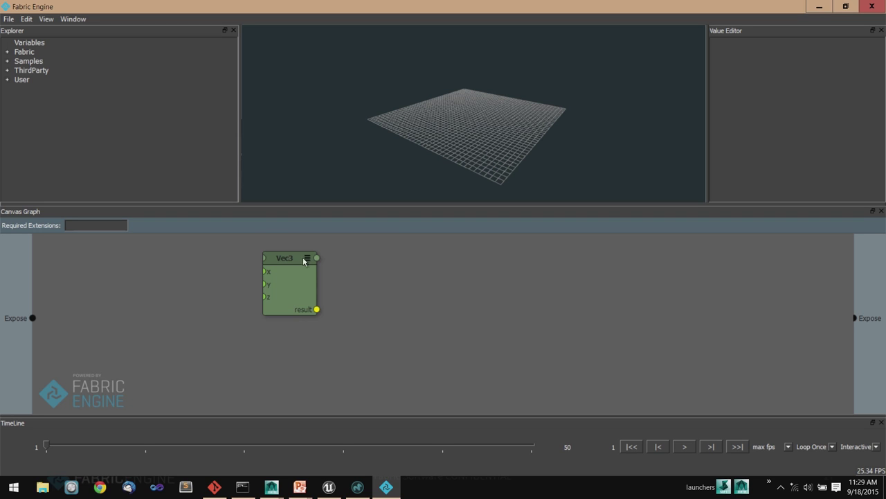
pyautogui.moveTo(302, 262); pyautogui.dragTo(316, 290)
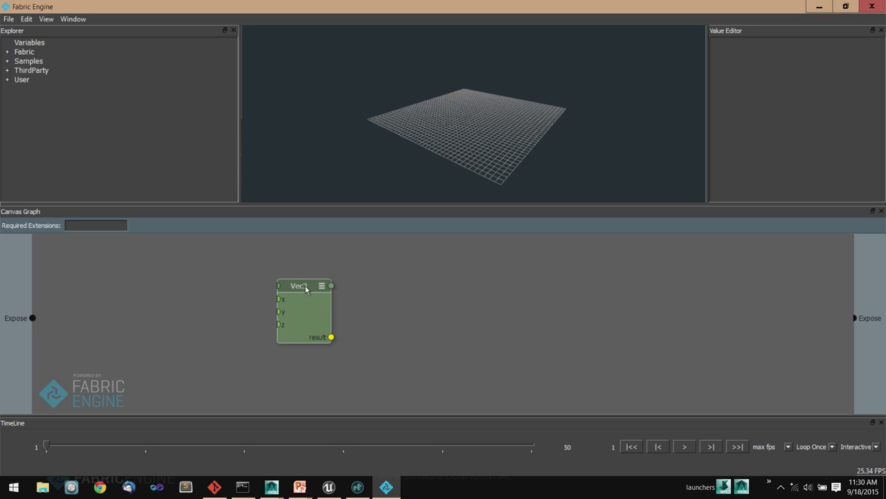
pyautogui.doubleClick(306, 288)
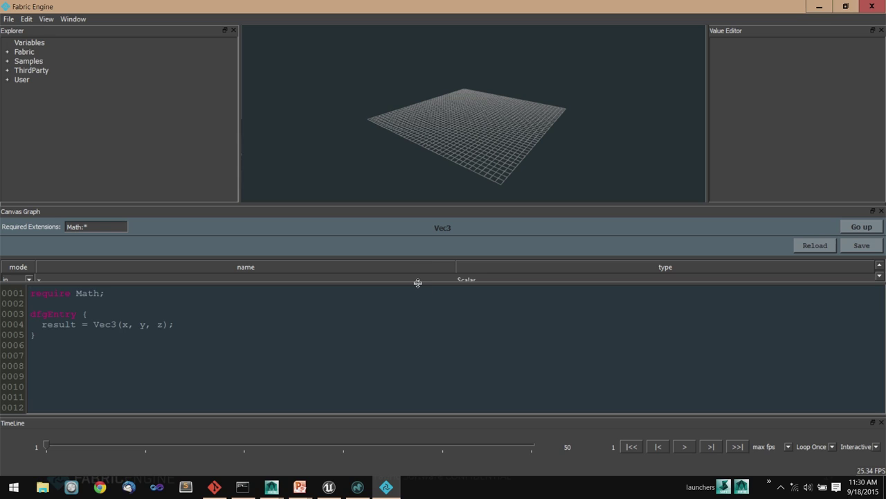
pyautogui.moveTo(417, 282); pyautogui.dragTo(417, 327)
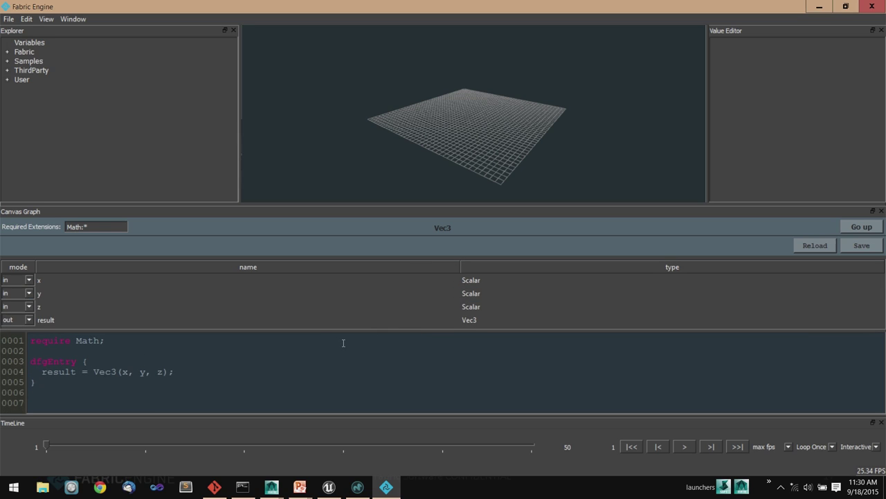
pyautogui.click(861, 226)
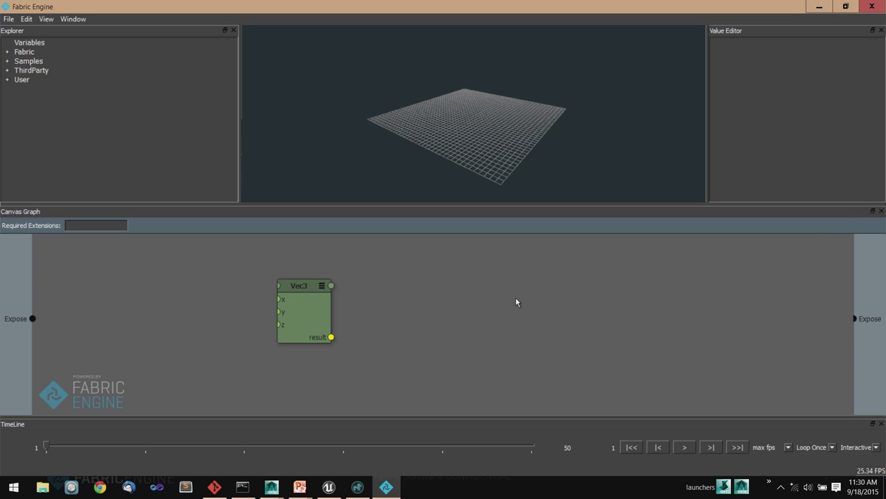
# Step: Create a new empty function node named MyFunction beside the Vec3 node
pyautogui.rightClick(513, 282)
pyautogui.click(556, 302)
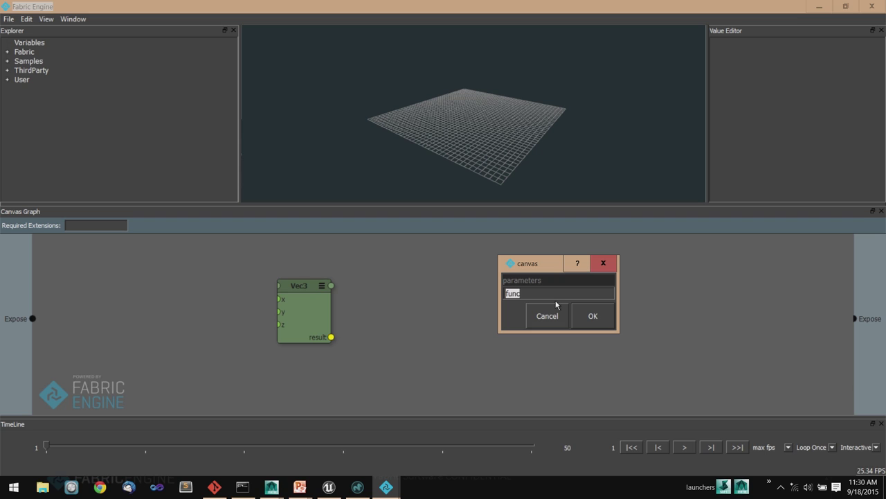
pyautogui.write('MyFunction')
pyautogui.press('Return')
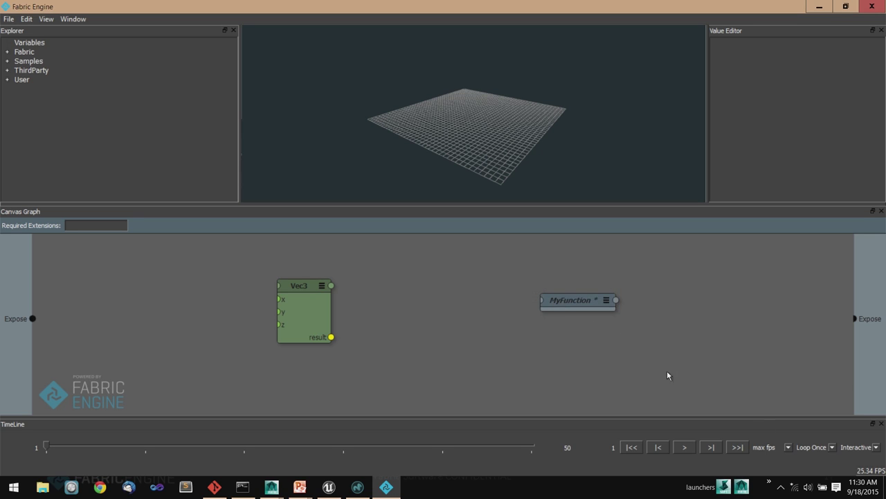
# Step: Open MyFunction and define its Float32 ports: a and b as inputs and c as an output
pyautogui.doubleClick(559, 300)
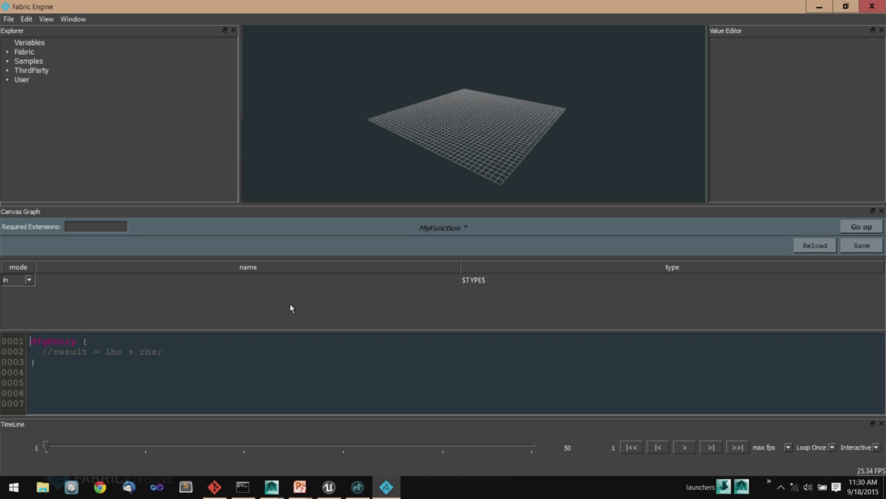
pyautogui.doubleClick(151, 280)
pyautogui.press('Tab')
pyautogui.write('Float32')
pyautogui.press('Tab')
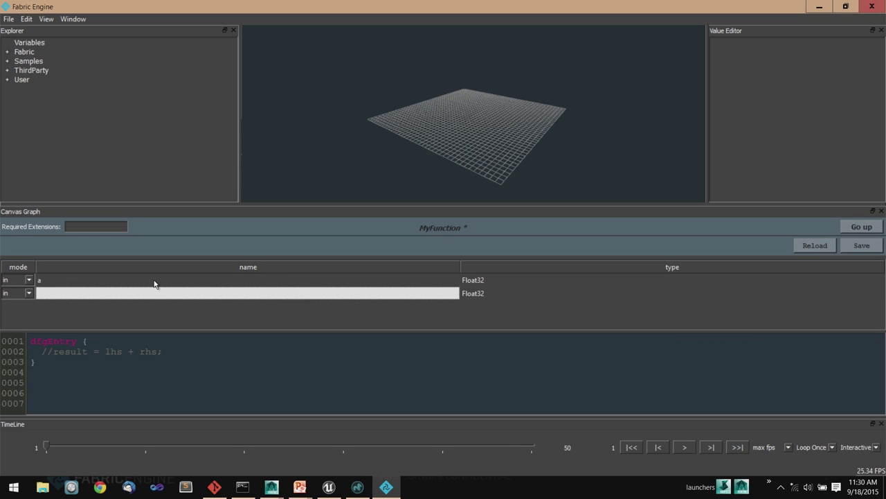
pyautogui.write('b')
pyautogui.press('Tab')
pyautogui.press('Tab')
pyautogui.press('Down')
pyautogui.press('Tab')
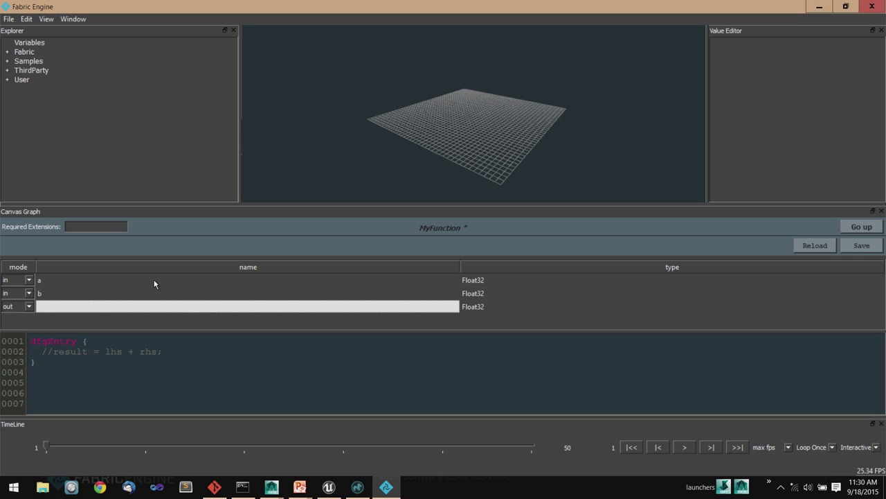
pyautogui.write('c')
pyautogui.press('Return')
# Step: Replace MyFunction's commented placeholder line with c = a + 2 * b; and return to the parent graph
pyautogui.moveTo(164, 351); pyautogui.dragTo(42, 351)
pyautogui.write('c')
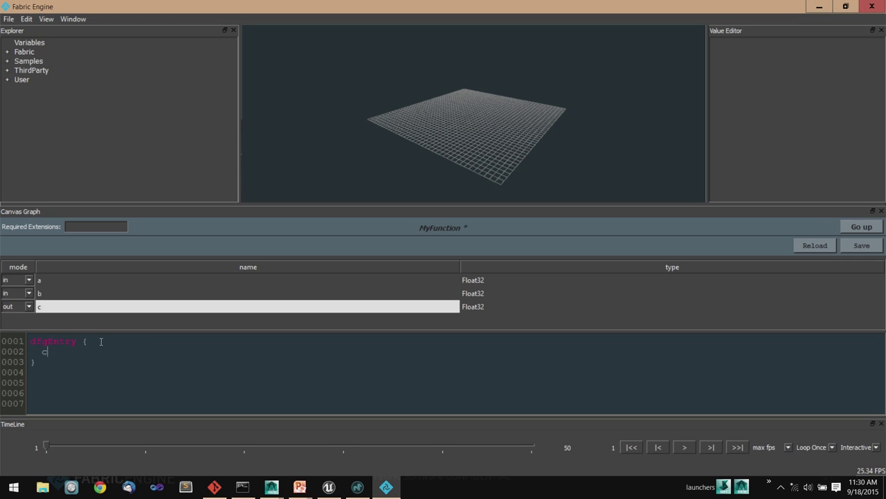
pyautogui.write(' = a + 2 * b;')
pyautogui.click(856, 227)
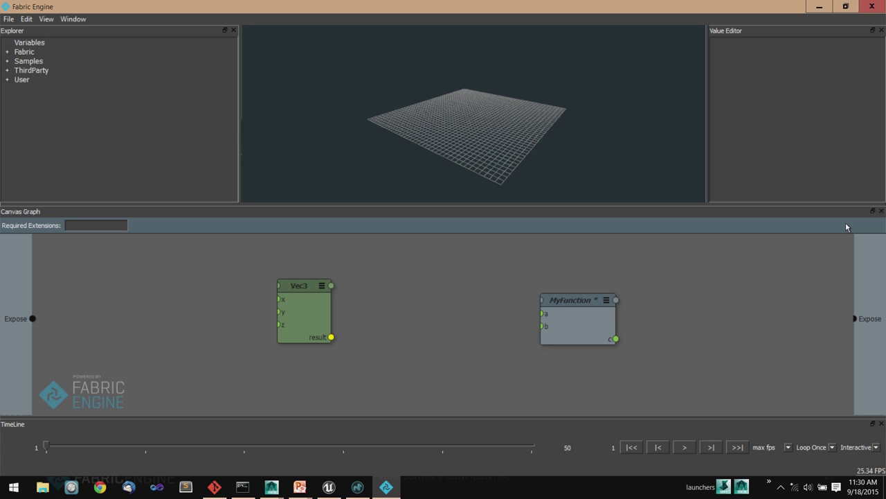
# Step: Discard the current graph's changes and load the preset spiderweb_static.dfg.json from SamplesNoInstaller
pyautogui.hotkey('ctrl', 'n')
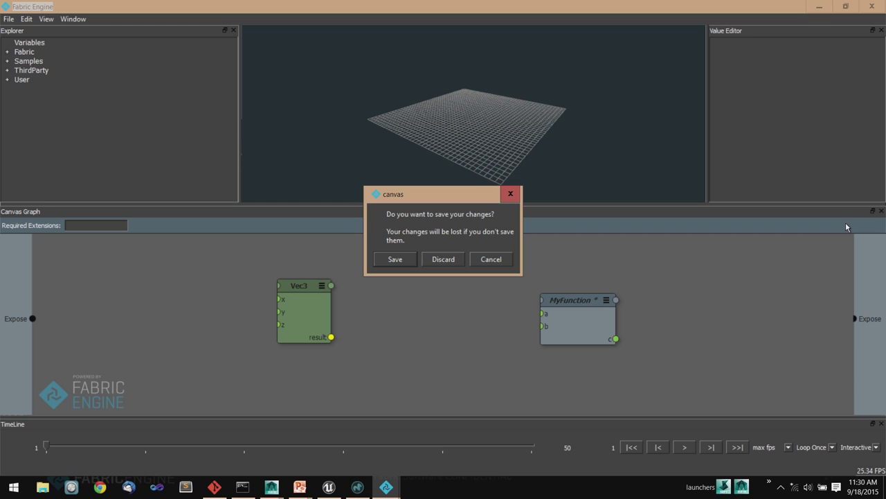
pyautogui.click(443, 259)
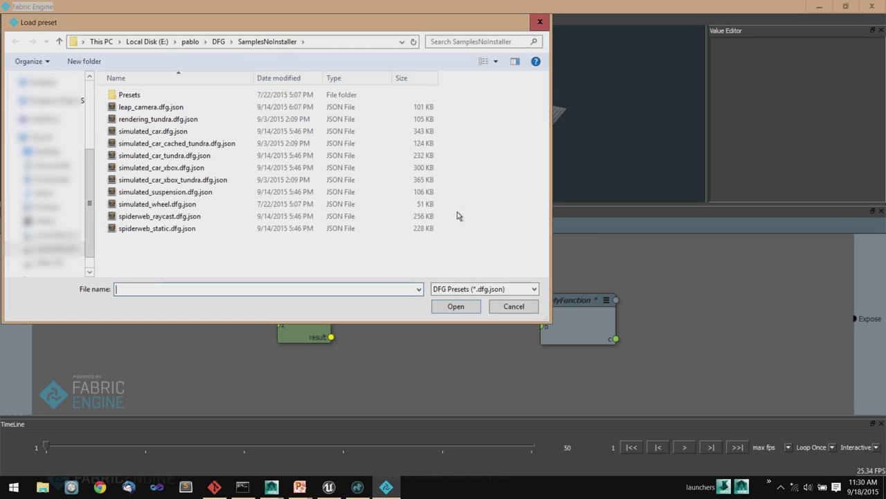
pyautogui.press('Escape')
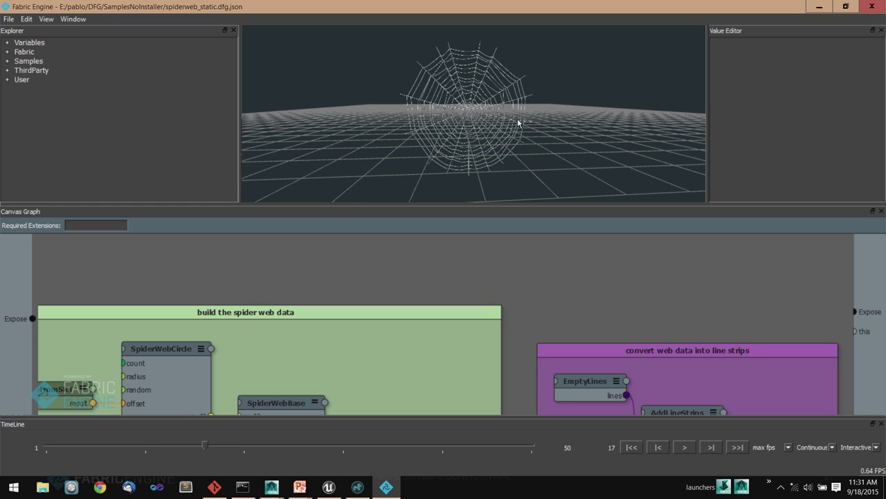
# Step: Examine the spider web from several views and the graph sections that build its data, line strips and mesh
pyautogui.scroll(5, 489, 122)
pyautogui.keyDown('alt'); pyautogui.moveTo(622, 131); pyautogui.dragTo(518, 131); pyautogui.keyUp('alt')
pyautogui.scroll(3, 518, 131)
pyautogui.scroll(-4, 499, 134)
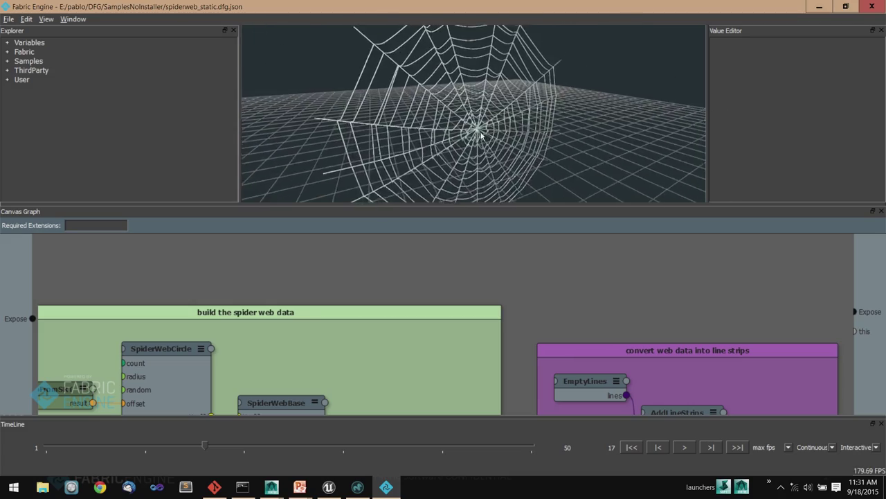
pyautogui.keyDown('alt'); pyautogui.moveTo(481, 136); pyautogui.dragTo(416, 247, button='right'); pyautogui.keyUp('alt')
pyautogui.scroll(-5, 443, 249)
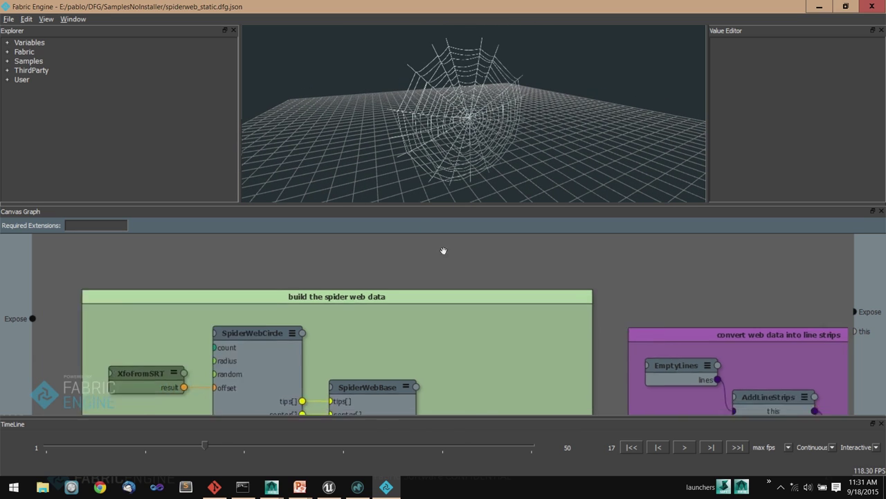
pyautogui.scroll(-2, 478, 268)
pyautogui.moveTo(667, 270)
pyautogui.mouseDown(button='middle')
pyautogui.moveTo(524, 247)
pyautogui.moveTo(476, 253)
pyautogui.mouseUp(button='middle')
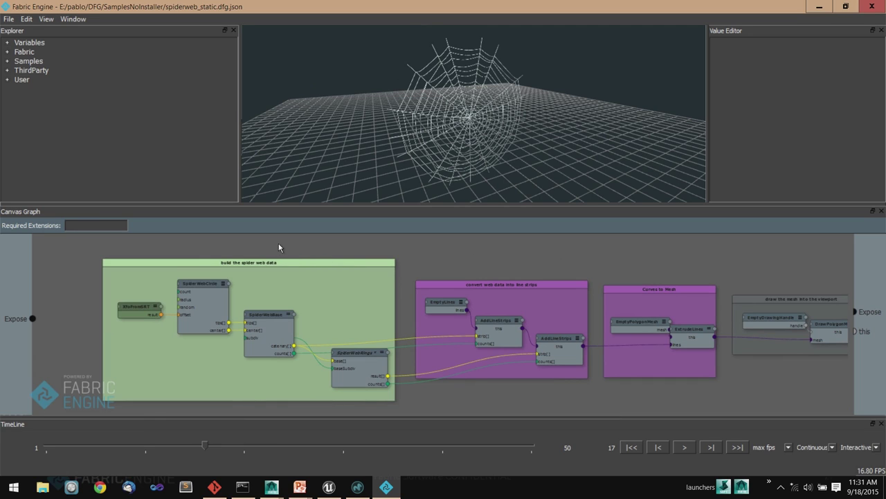
pyautogui.moveTo(212, 247); pyautogui.dragTo(301, 253, button='middle')
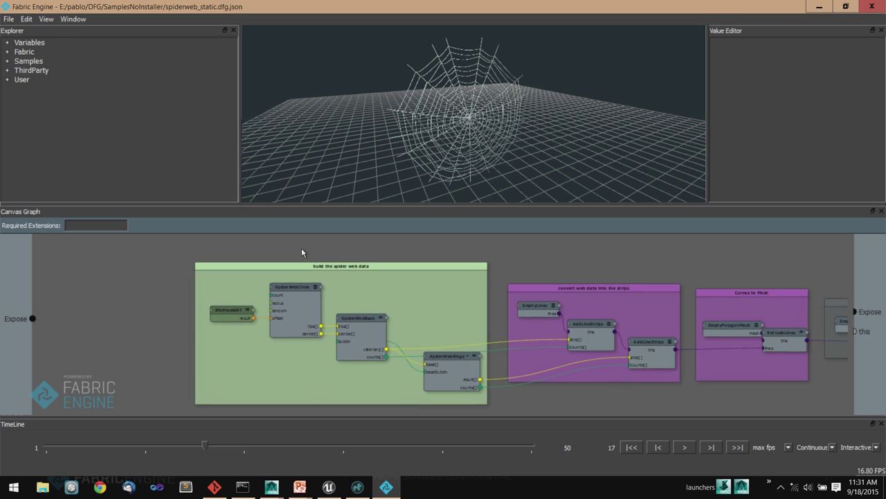
pyautogui.scroll(3, 283, 307)
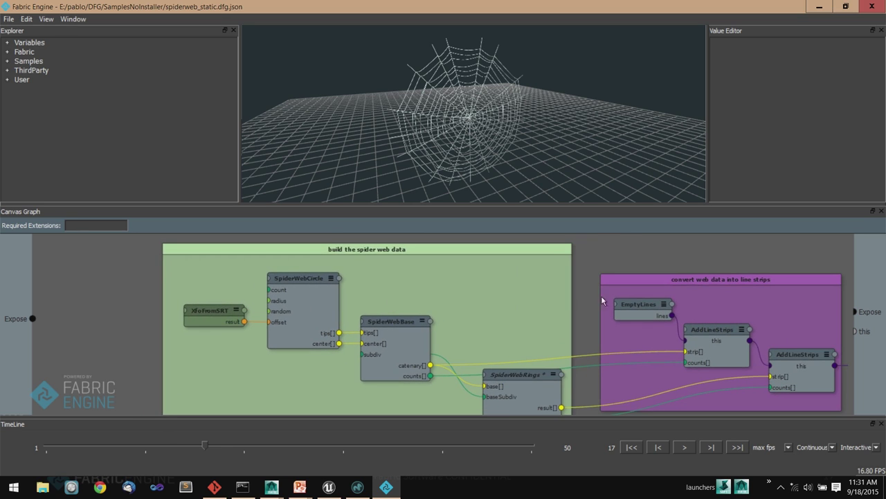
pyautogui.moveTo(258, 283); pyautogui.dragTo(237, 275, button='middle')
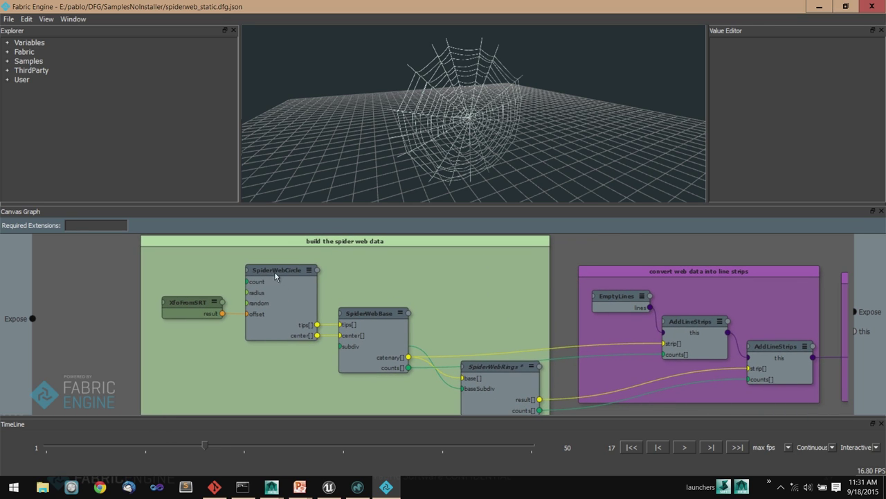
# Step: Set the SpiderWebCircle node's count to 20 and its random value to about 0.2342
pyautogui.moveTo(274, 272); pyautogui.dragTo(275, 277)
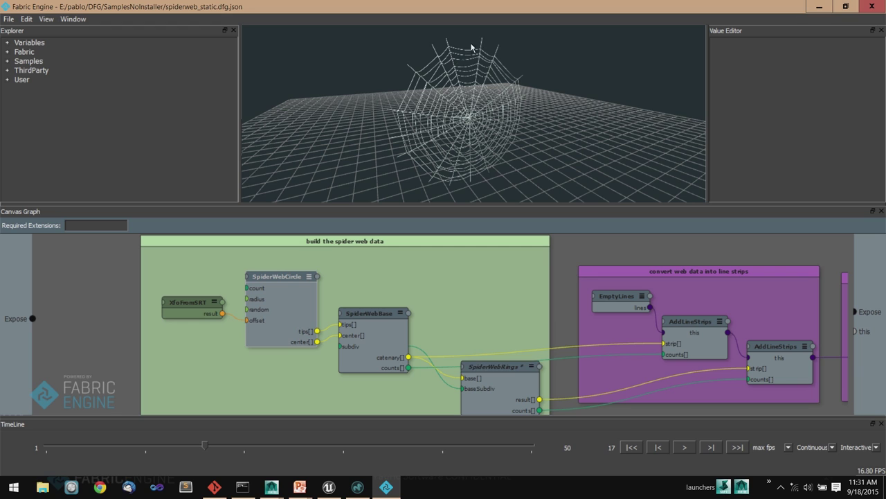
pyautogui.click(288, 276)
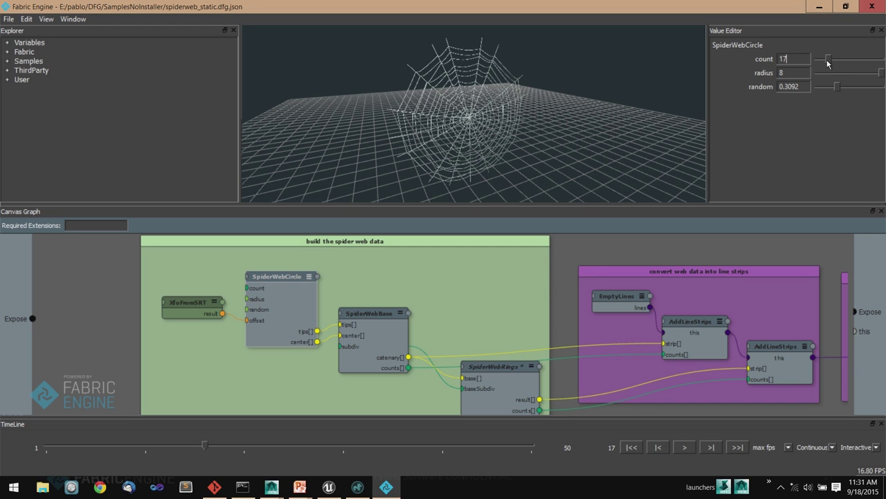
pyautogui.moveTo(828, 61); pyautogui.dragTo(834, 88)
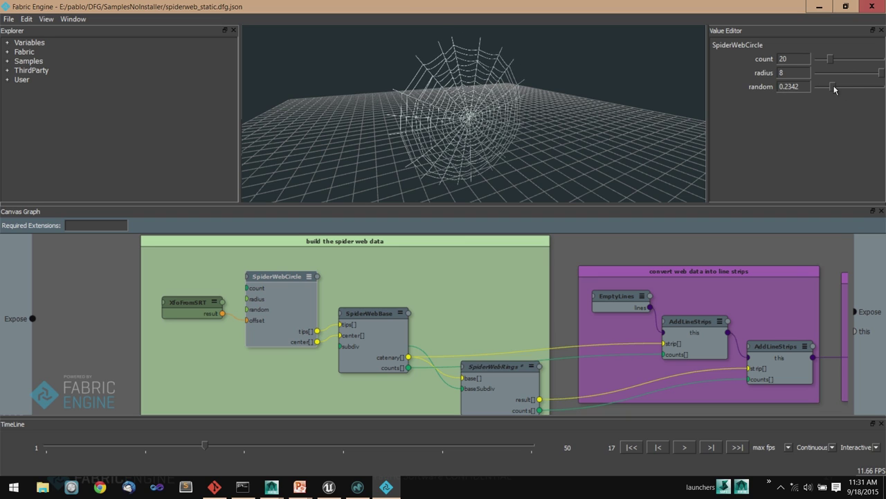
# Step: Check the SpiderWebBase node's values, and set the SpiderWebRings node's loops to 17
pyautogui.click(378, 313)
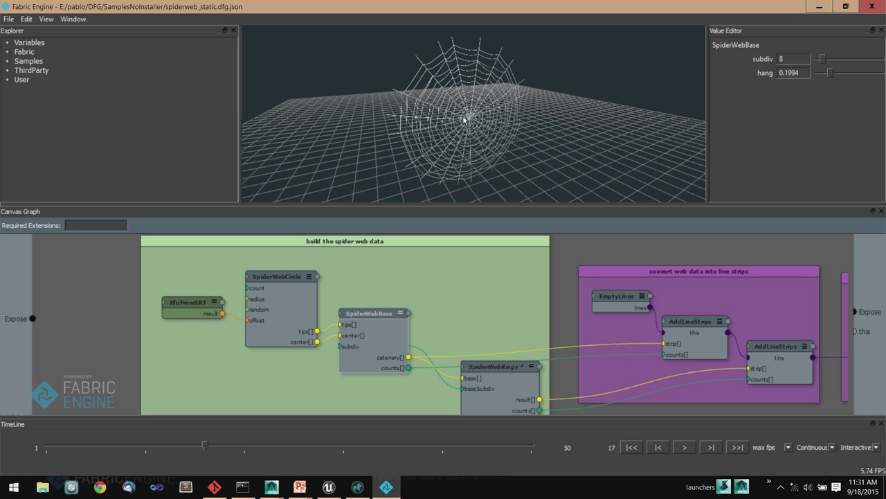
pyautogui.moveTo(487, 363); pyautogui.dragTo(471, 357)
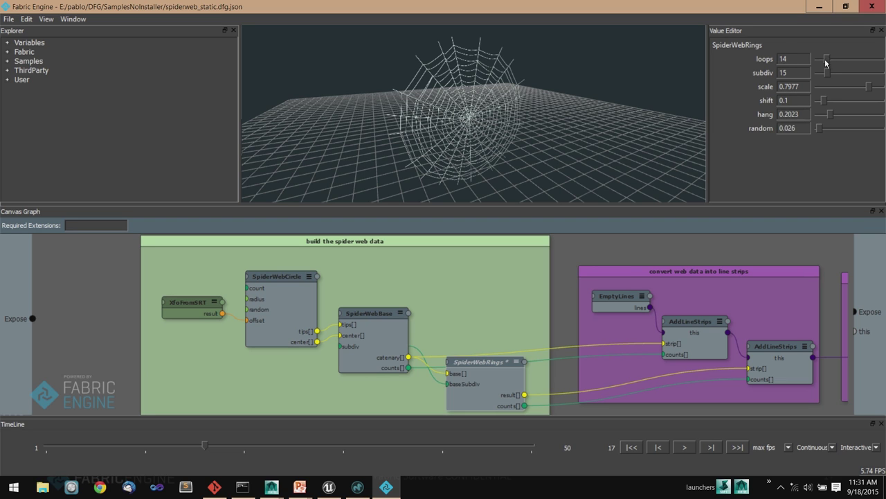
pyautogui.moveTo(826, 60); pyautogui.dragTo(827, 62)
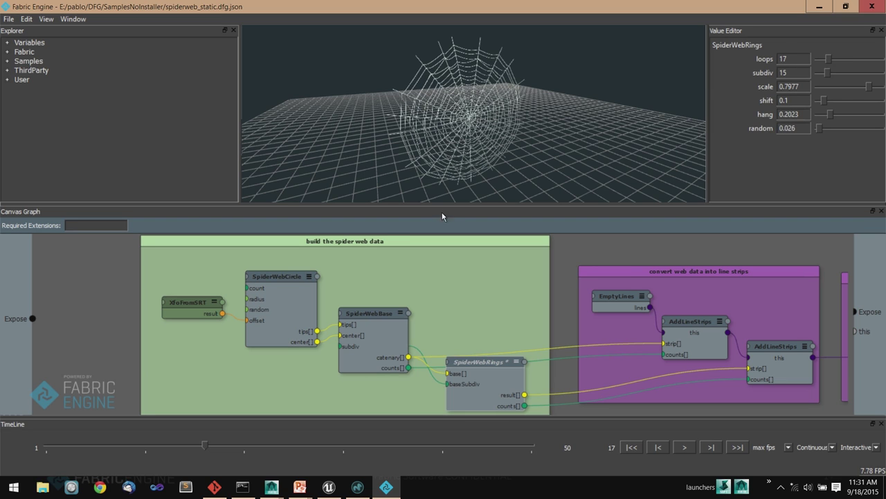
# Step: Open the SpiderWebCircle subgraph, move the FillInterpolated node clear of mathRandomFloat32, and examine the chain leading to the tips output
pyautogui.doubleClick(279, 276)
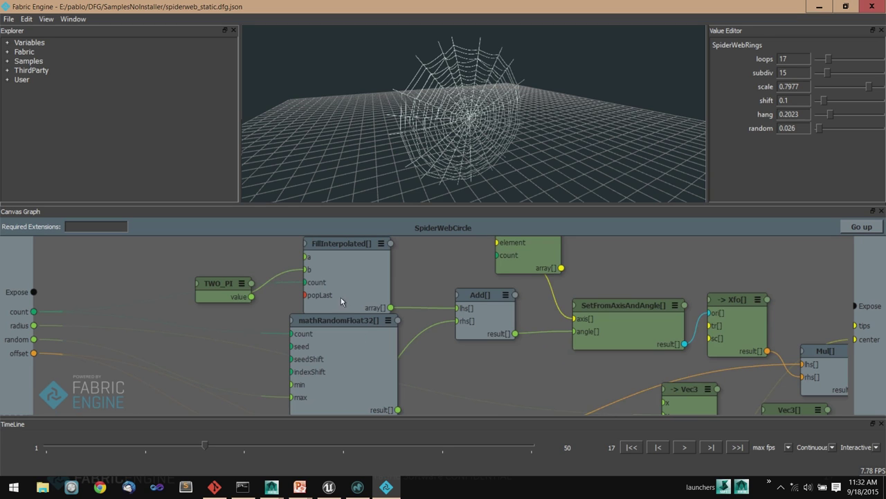
pyautogui.moveTo(310, 304); pyautogui.dragTo(306, 279)
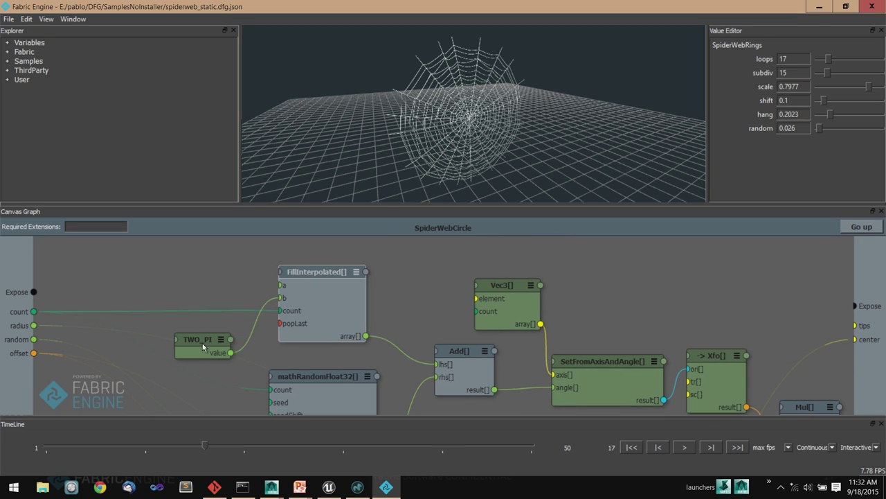
pyautogui.moveTo(203, 343); pyautogui.dragTo(37, 253, button='middle')
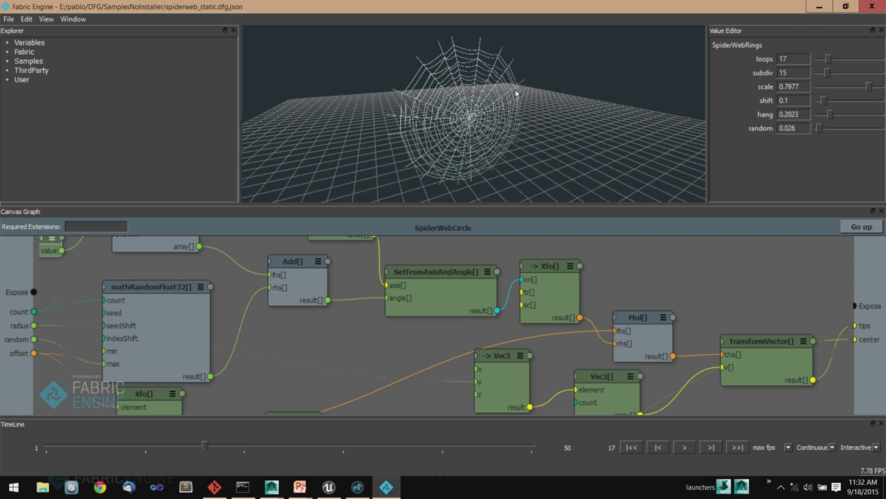
# Step: Leave the SpiderWebCircle subgraph, examine the node network inside SpiderWebRings, and return to the top-level graph
pyautogui.click(863, 227)
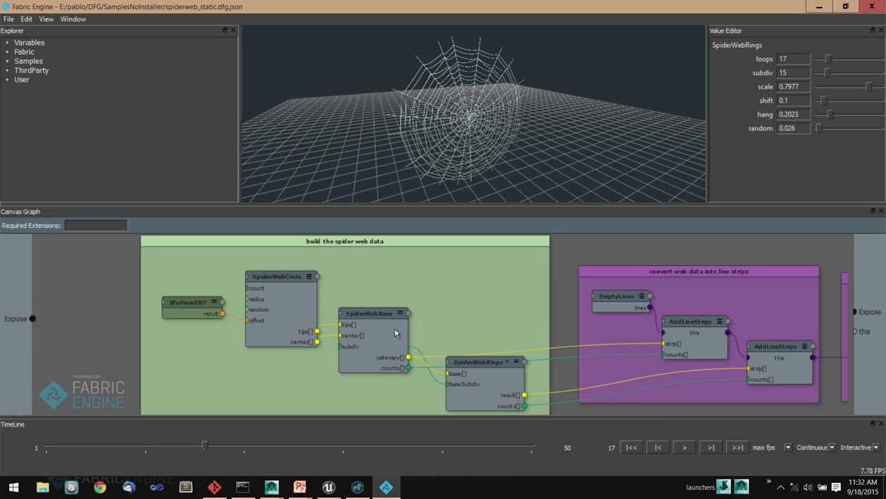
pyautogui.doubleClick(471, 361)
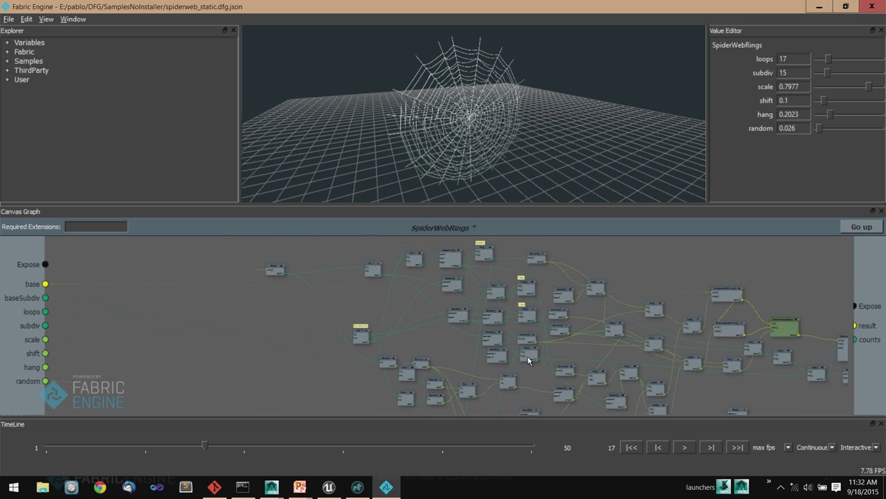
pyautogui.moveTo(553, 359); pyautogui.dragTo(396, 296, button='middle')
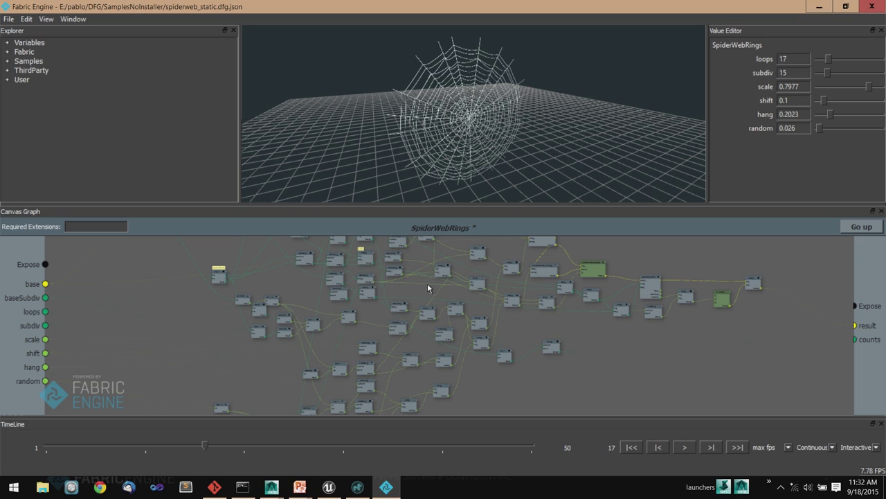
pyautogui.click(858, 228)
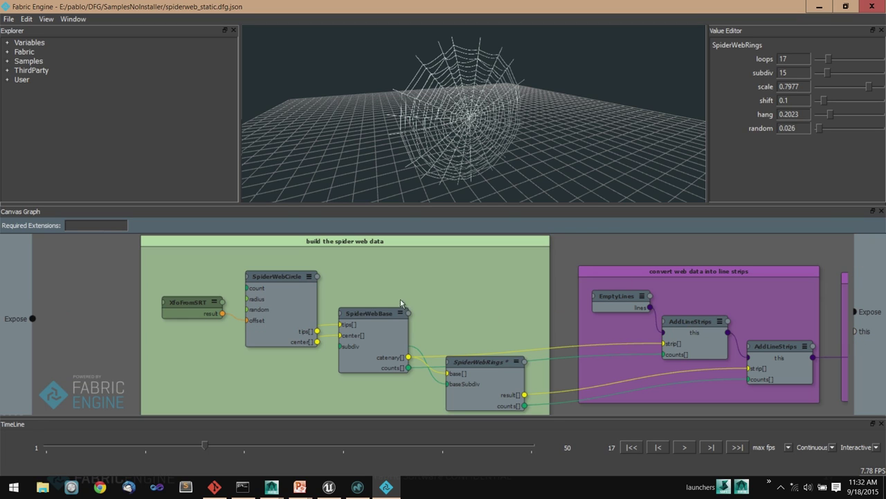
# Step: Open the FillInterpolated node inside SpiderWebCircle, read its ports and source code in an enlarged graph area, and return to the subgraph
pyautogui.doubleClick(279, 277)
pyautogui.moveTo(458, 358); pyautogui.dragTo(475, 386, button='middle')
pyautogui.scroll(2, 471, 284)
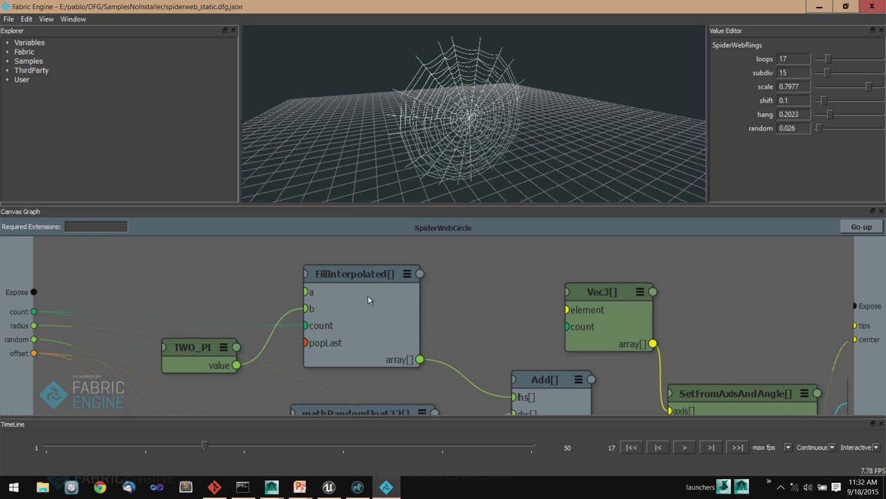
pyautogui.moveTo(357, 277); pyautogui.dragTo(369, 285)
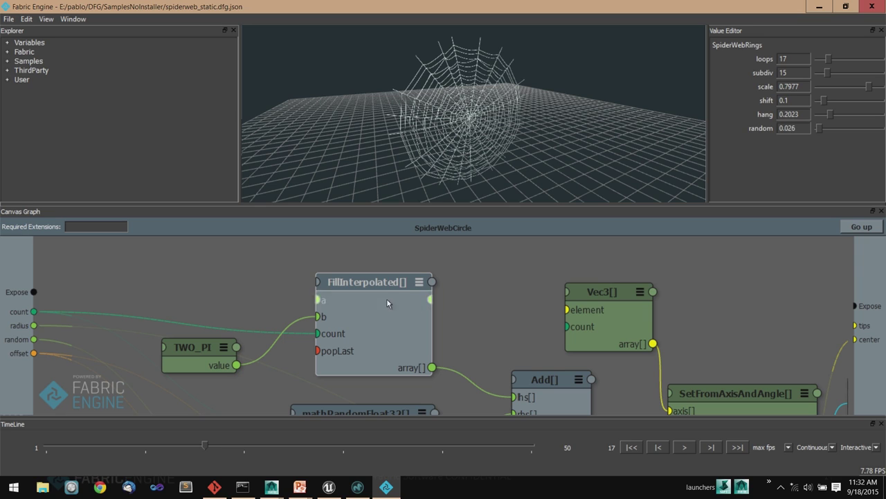
pyautogui.doubleClick(387, 299)
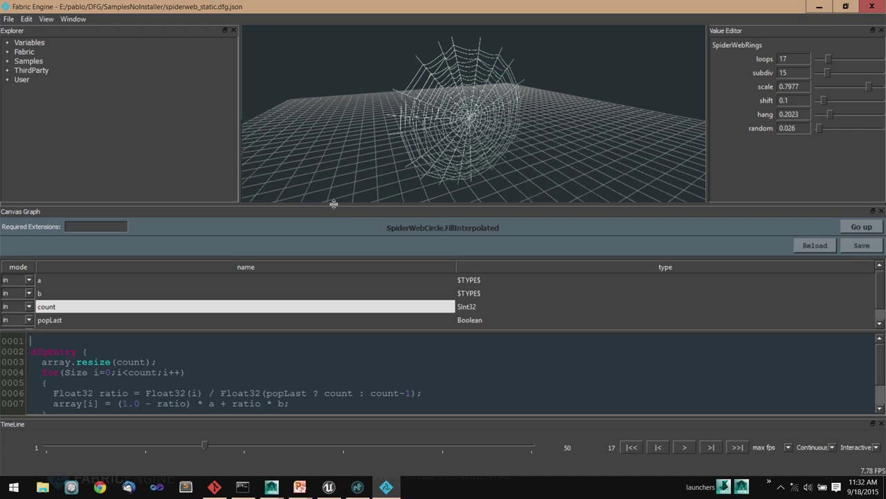
pyautogui.moveTo(333, 205); pyautogui.dragTo(334, 101)
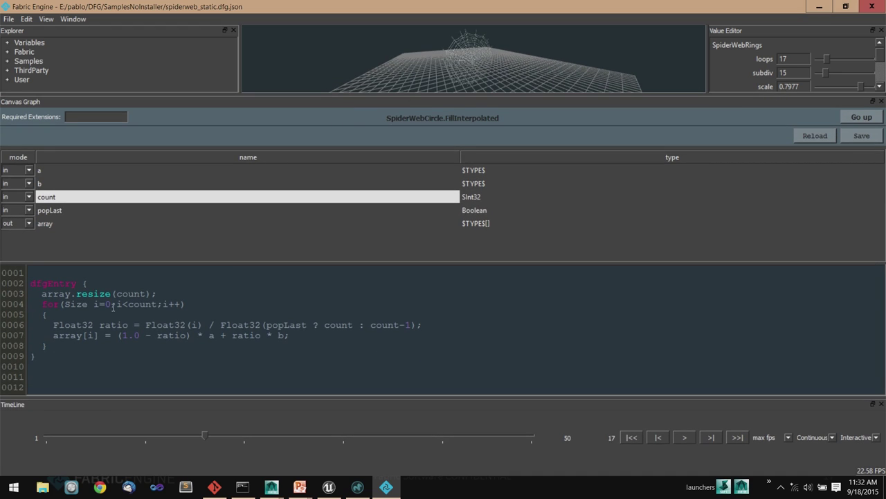
pyautogui.moveTo(381, 94); pyautogui.dragTo(380, 143)
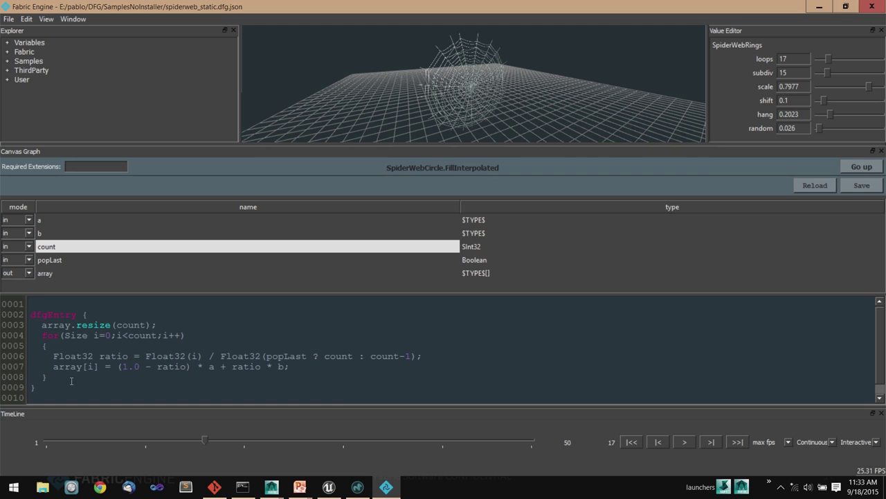
pyautogui.click(856, 169)
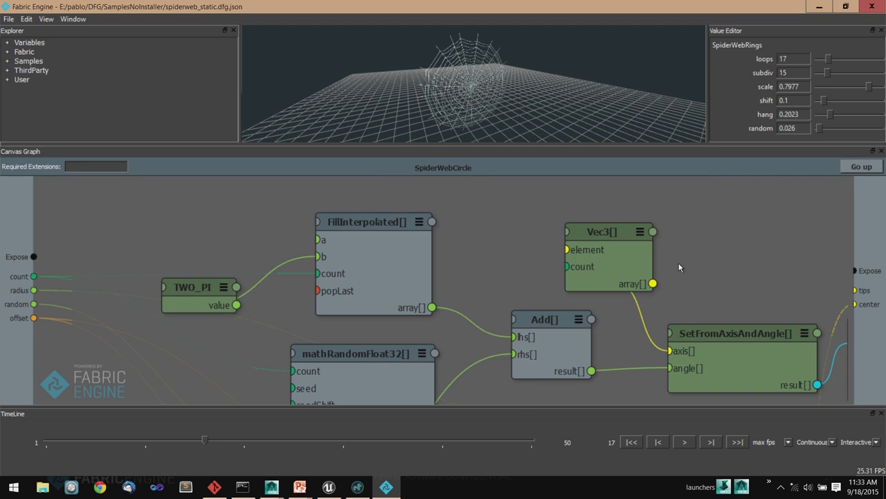
# Step: Return to the top-level graph and examine its sections from the spider web data through to the viewport drawing
pyautogui.press('a')
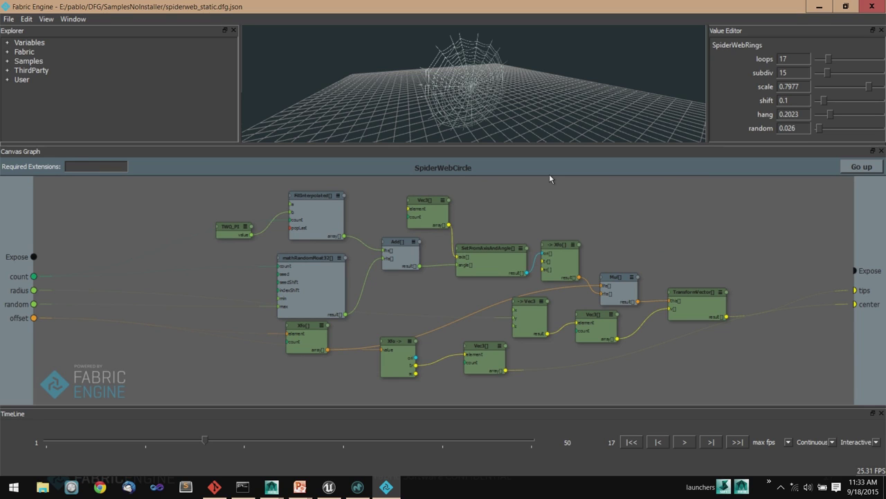
pyautogui.click(865, 167)
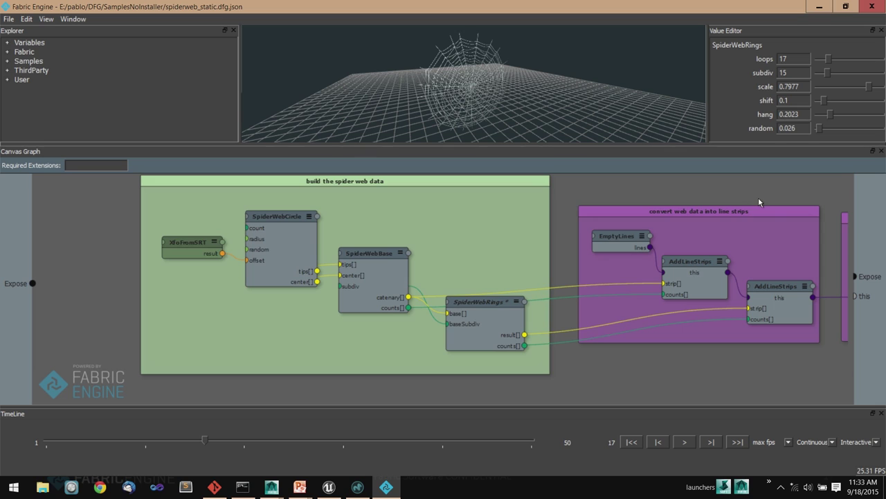
pyautogui.press('a')
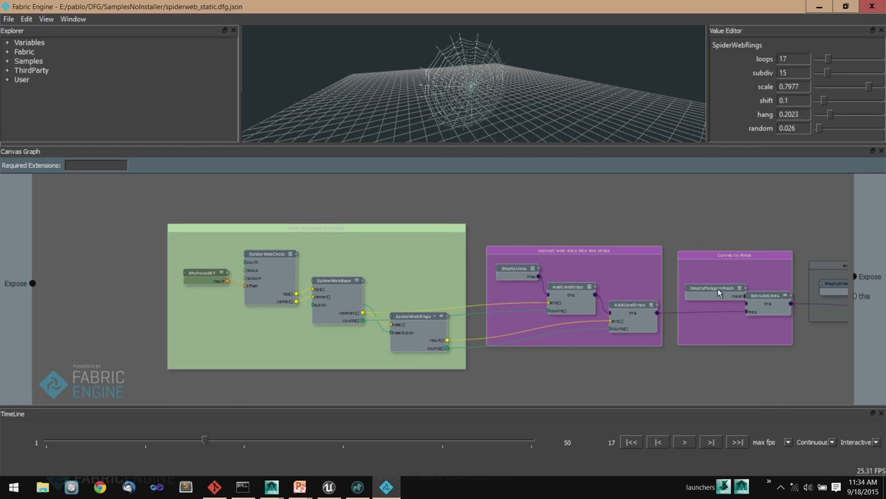
pyautogui.moveTo(706, 368); pyautogui.dragTo(567, 353, button='middle')
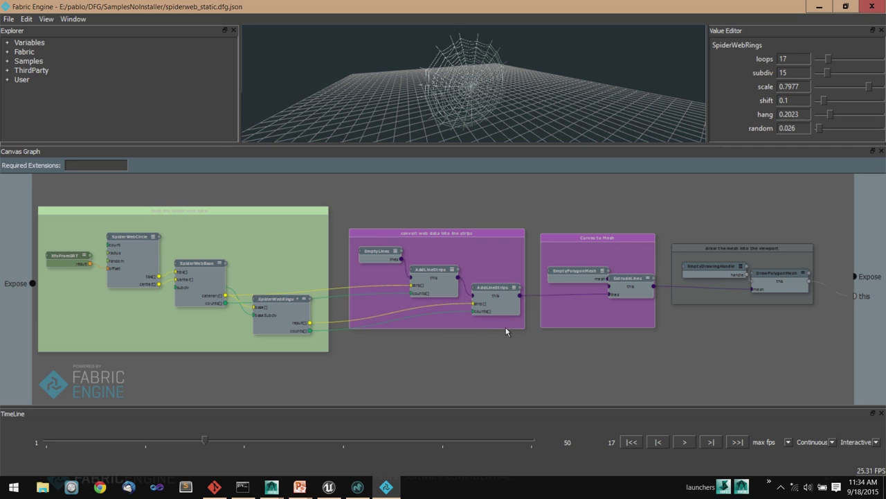
# Step: Switch to MODO, change the Mesh item's type to dfgModoPIpilot, and open its Fabric Canvas
pyautogui.click(357, 486)
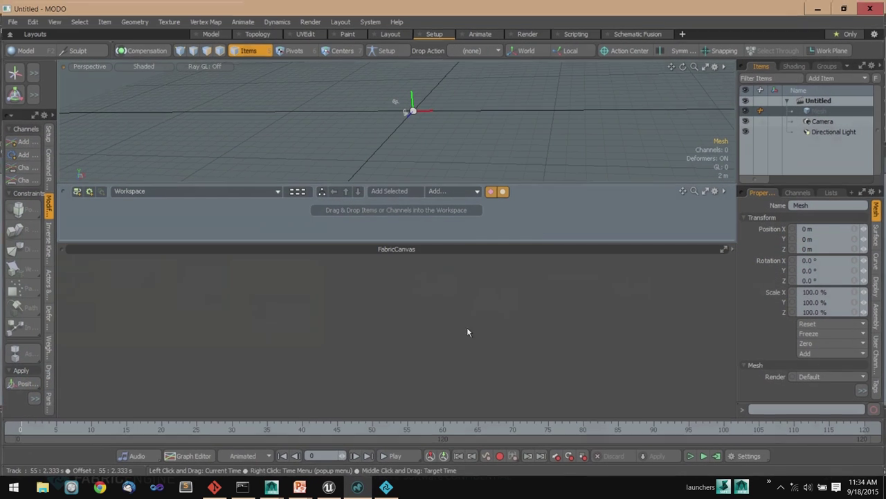
pyautogui.rightClick(822, 109)
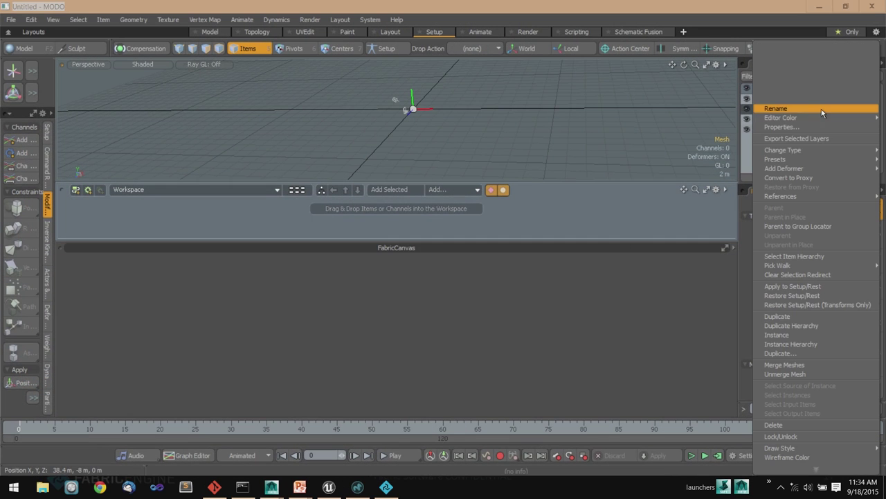
pyautogui.moveTo(806, 164)
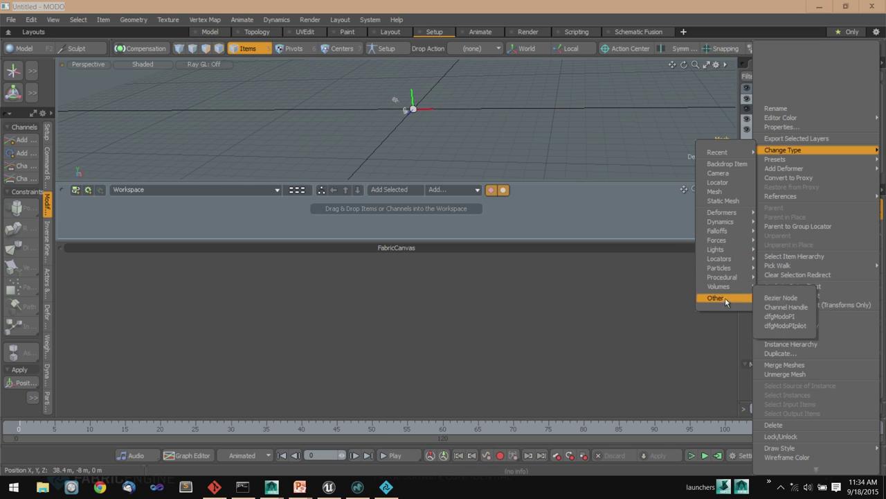
pyautogui.moveTo(782, 150)
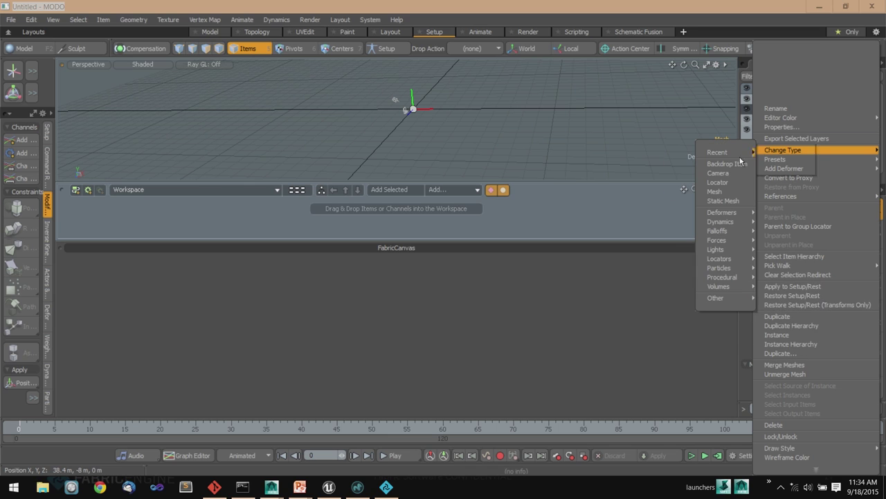
pyautogui.moveTo(718, 304)
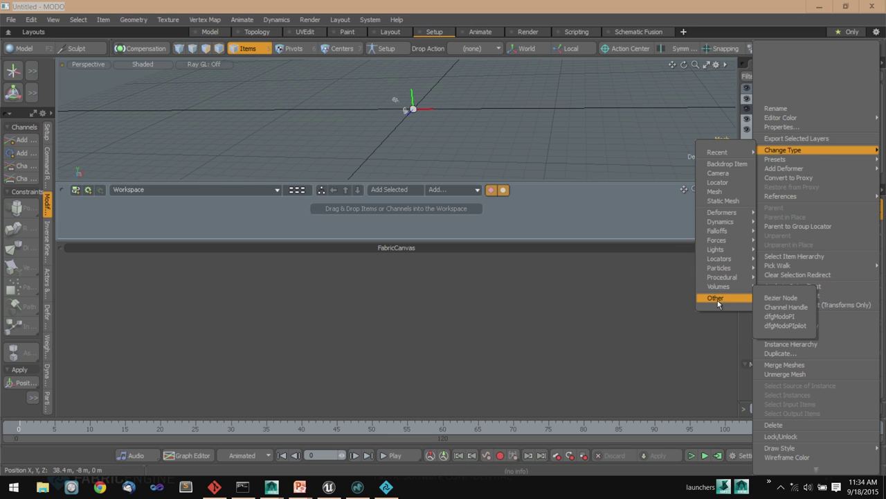
pyautogui.click(781, 326)
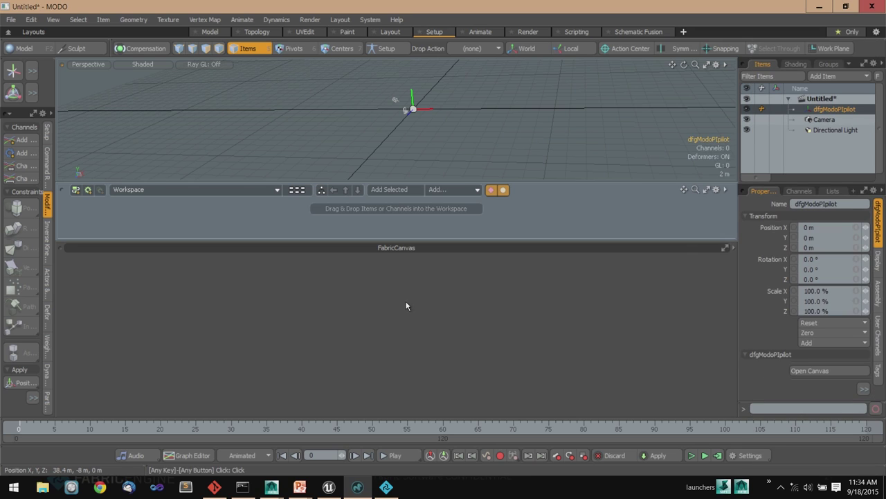
pyautogui.click(813, 373)
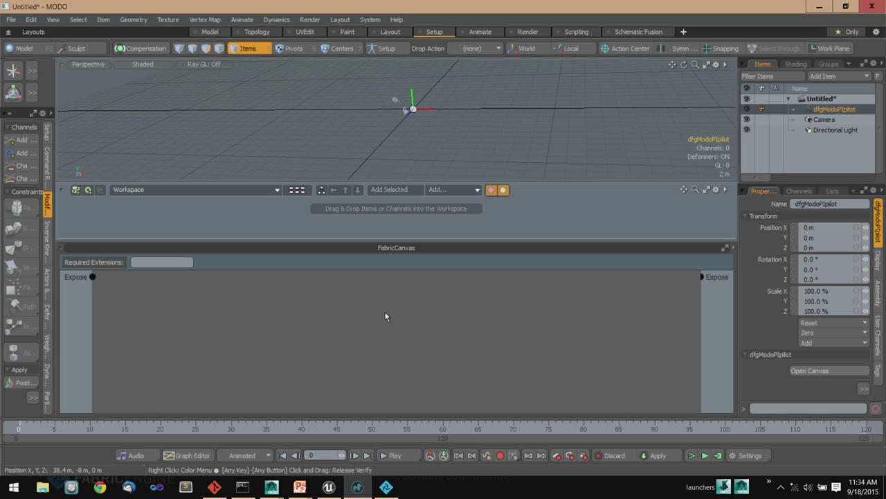
# Step: Paste the copied spider web graph into the empty canvas and expose its mesh result as an output port
pyautogui.hotkey('ctrl', 'v')
pyautogui.scroll(-5, 447, 356)
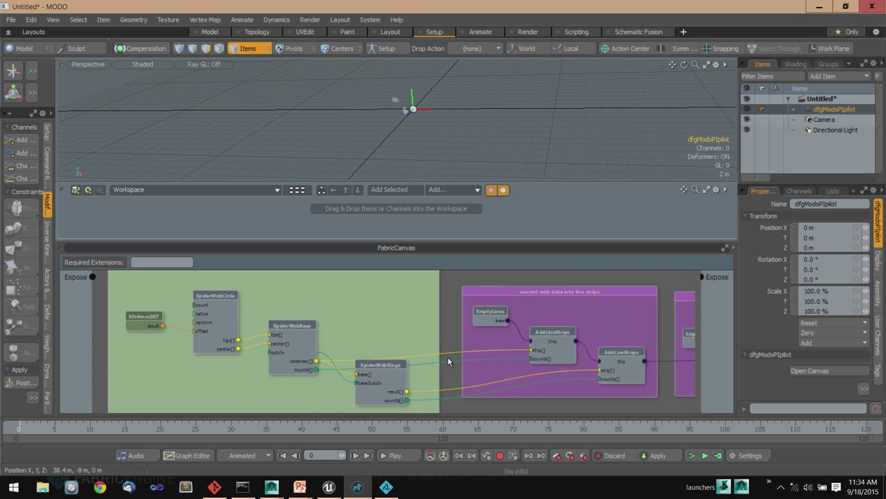
pyautogui.moveTo(538, 343); pyautogui.dragTo(701, 277)
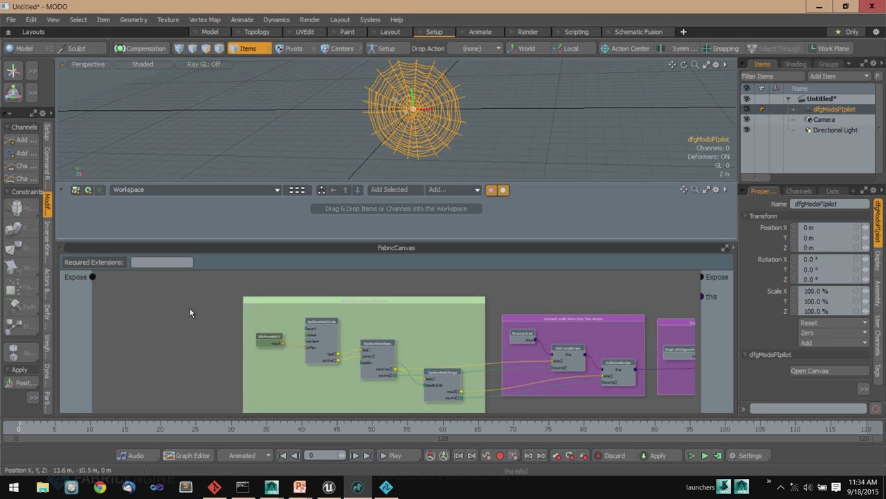
# Step: Try to add a Vec3.ComposeVec3 node beside the spider web data section by searching for "vec3comp"
pyautogui.click(191, 318)
pyautogui.press('Tab')
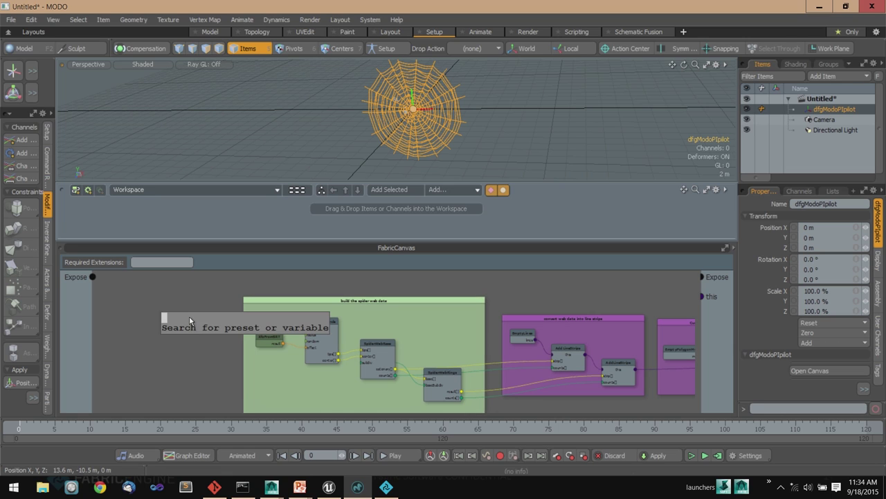
pyautogui.write('vec3comp')
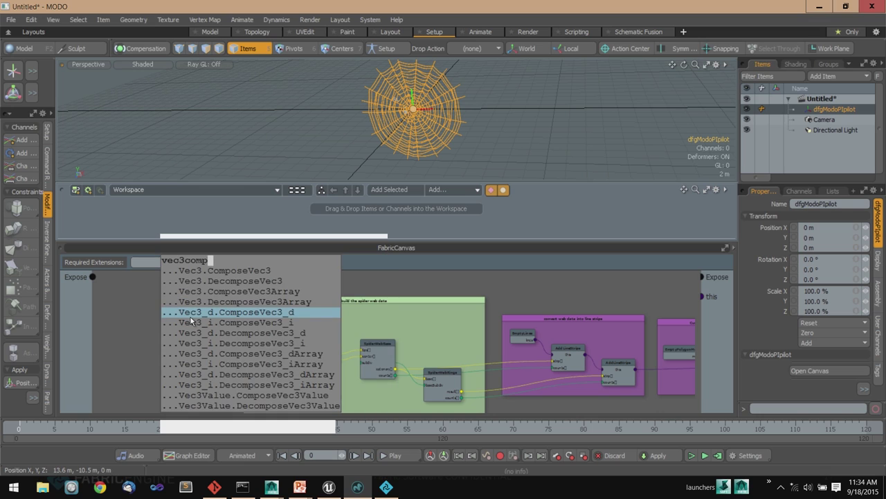
pyautogui.press('Up')
pyautogui.press('Up')
pyautogui.press('Up')
pyautogui.press('Up')
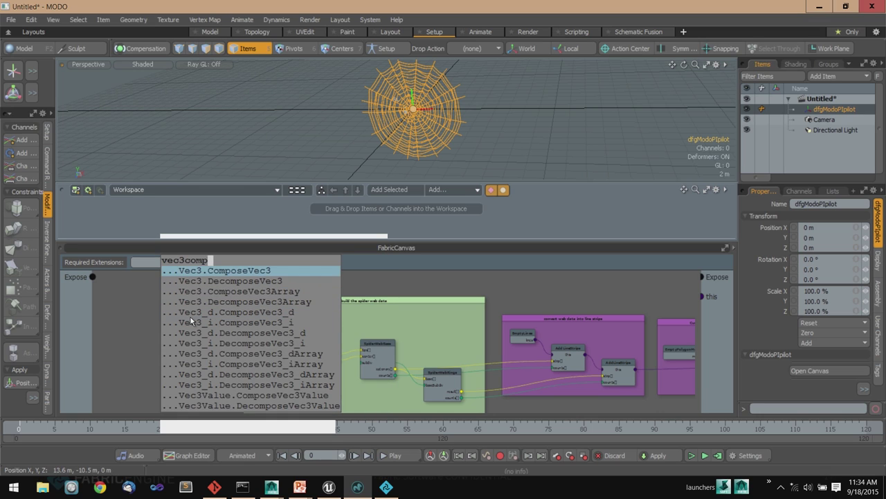
pyautogui.press('Return')
# Step: Reveal the canvas preset explorer, browse the Fabric Exts presets, and collapse the explorer
pyautogui.moveTo(60, 316); pyautogui.dragTo(170, 316)
pyautogui.click(65, 284)
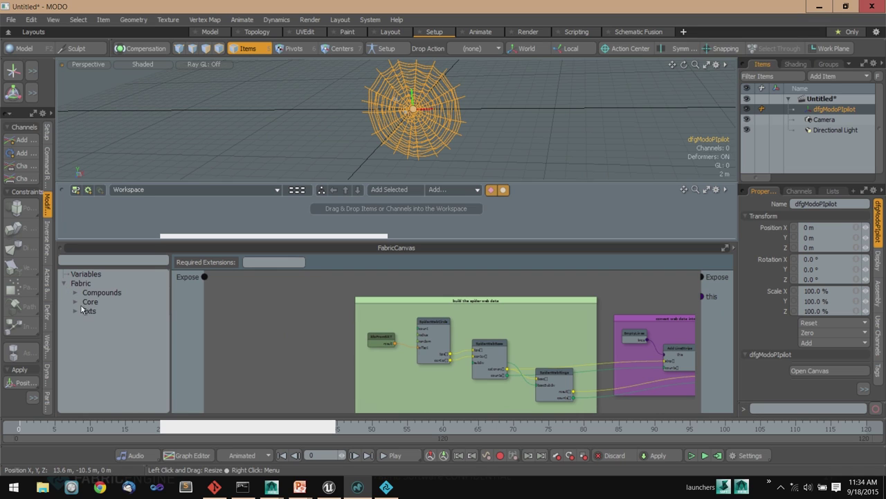
pyautogui.click(75, 311)
pyautogui.moveTo(163, 310); pyautogui.dragTo(57, 325)
pyautogui.click(86, 365)
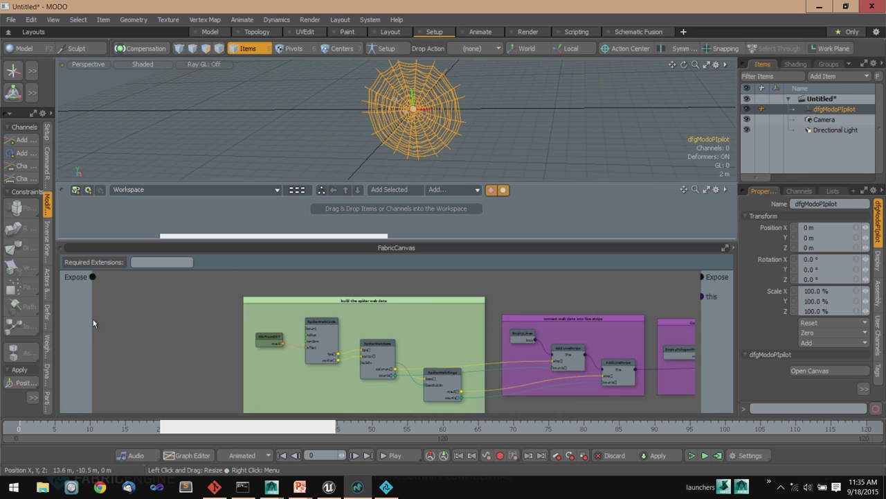
# Step: Set the SpiderWebCircle node's count to 29 and inspect the resulting web in the viewport
pyautogui.click(319, 323)
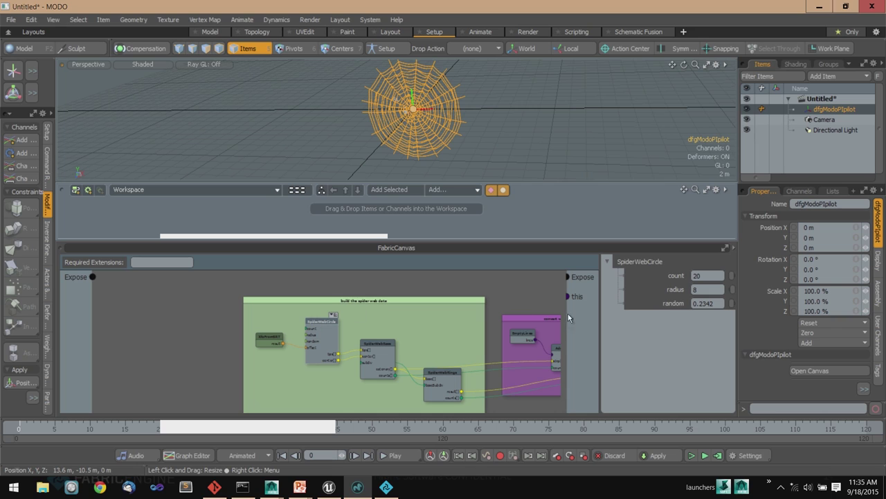
pyautogui.moveTo(602, 331); pyautogui.dragTo(494, 331)
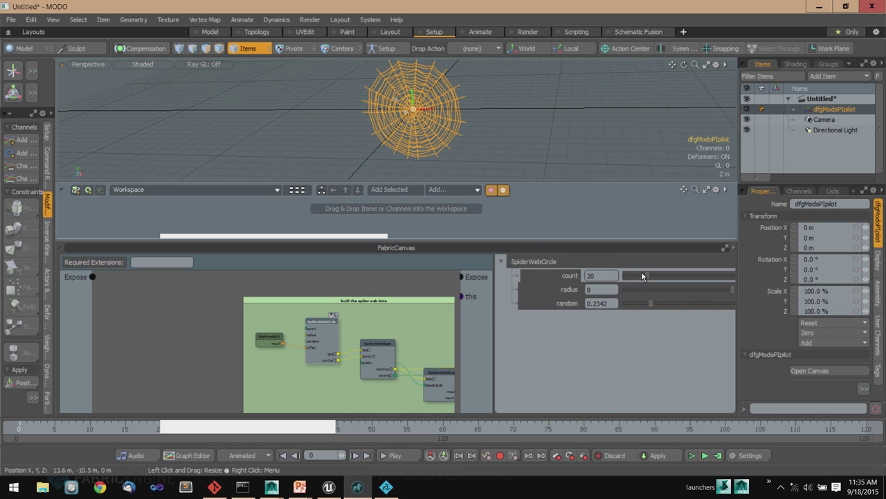
pyautogui.moveTo(647, 279)
pyautogui.mouseDown()
pyautogui.moveTo(638, 279)
pyautogui.moveTo(658, 279)
pyautogui.mouseUp()
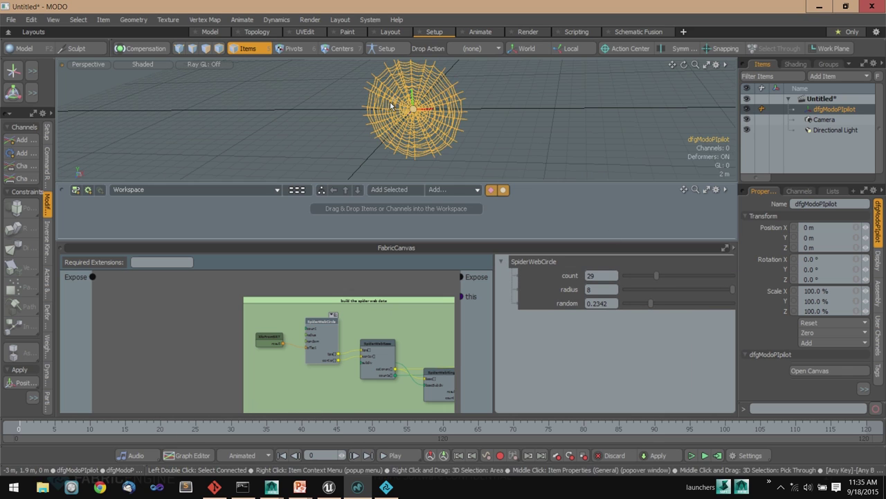
pyautogui.scroll(8, 405, 109)
pyautogui.scroll(-2, 404, 104)
pyautogui.scroll(-6, 444, 110)
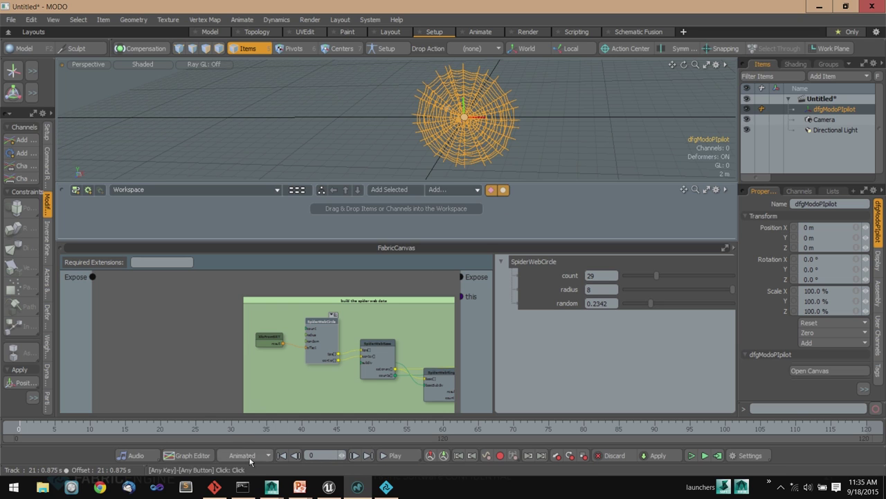
# Step: Switch to Maya, open the Node Editor, and move its window higher over the viewport
pyautogui.click(272, 487)
pyautogui.click(309, 445)
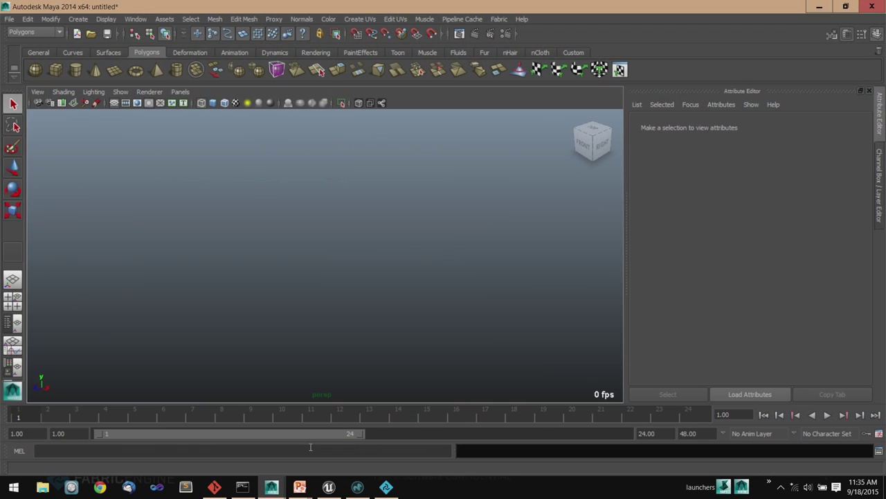
pyautogui.click(9, 19)
pyautogui.click(136, 20)
pyautogui.click(166, 114)
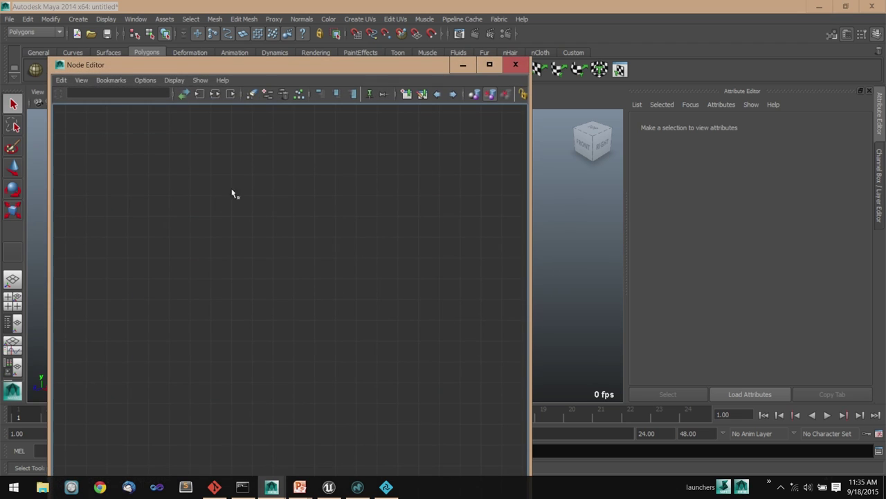
pyautogui.moveTo(252, 67); pyautogui.dragTo(271, 34)
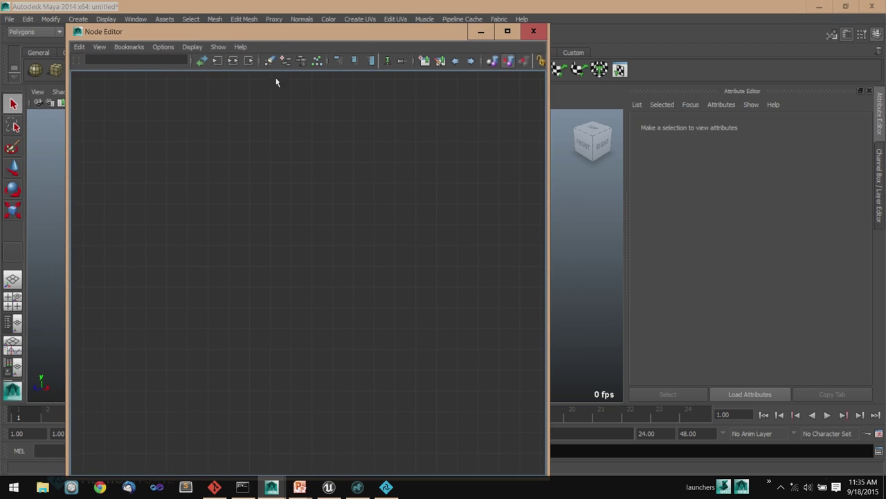
# Step: Create a canvasNode in the Node Editor, position it higher in the graph, and expand its display
pyautogui.press('Tab')
pyautogui.write('canva')
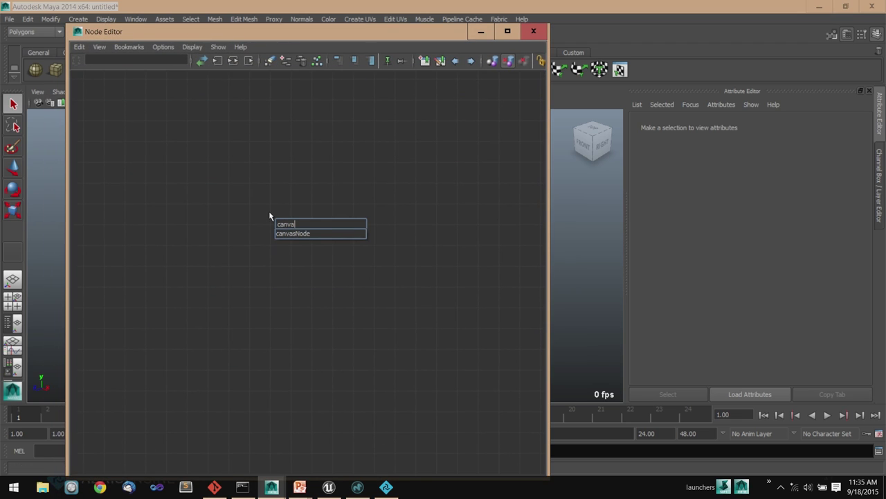
pyautogui.press('Down')
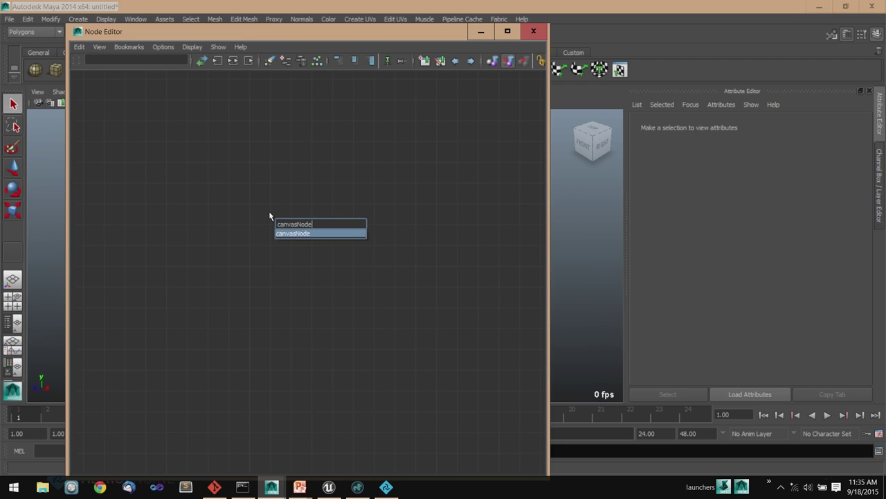
pyautogui.press('Return')
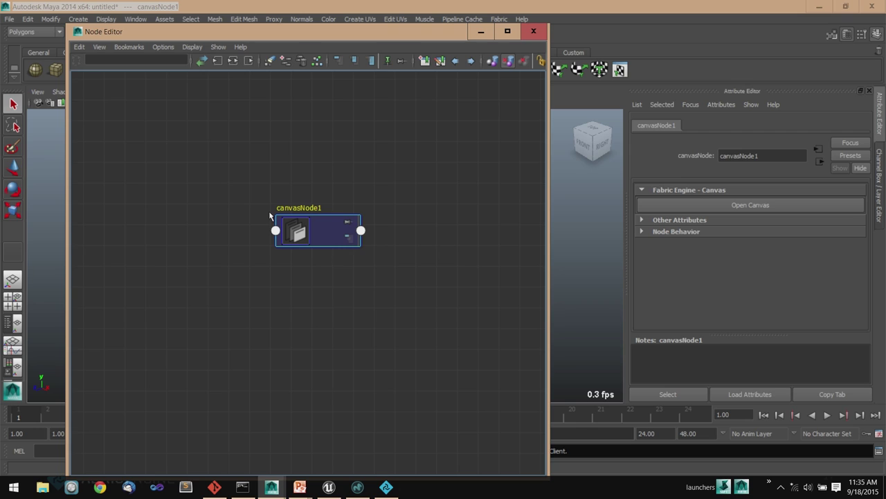
pyautogui.moveTo(348, 241); pyautogui.dragTo(335, 190)
pyautogui.click(348, 237)
# Step: Open the Canvas graph of canvasNode1, then move and narrow the Node Editor window so both graphs are visible
pyautogui.click(762, 209)
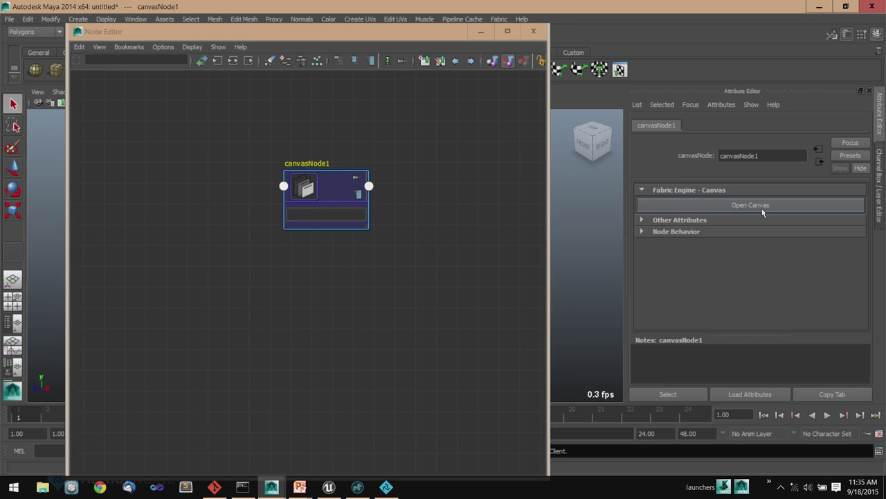
pyautogui.moveTo(500, 190); pyautogui.dragTo(686, 128)
pyautogui.moveTo(446, 37); pyautogui.dragTo(370, 26)
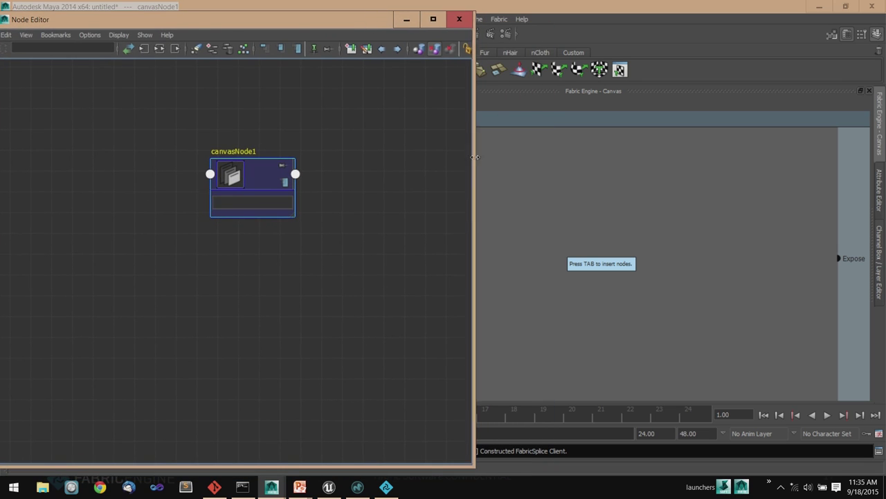
pyautogui.moveTo(475, 158); pyautogui.dragTo(279, 159)
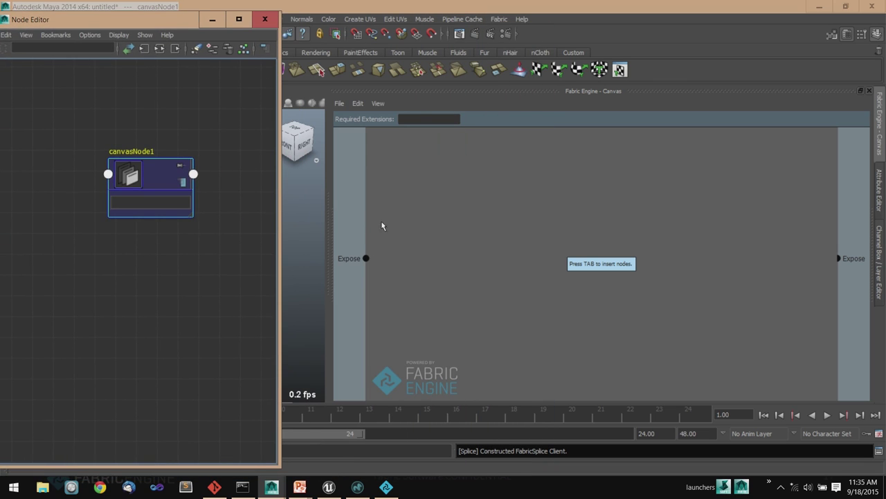
# Step: Add a Vec3 node to the canvas graph and expose its x and y inputs and its result output
pyautogui.click(516, 235)
pyautogui.press('Tab')
pyautogui.write('vec3')
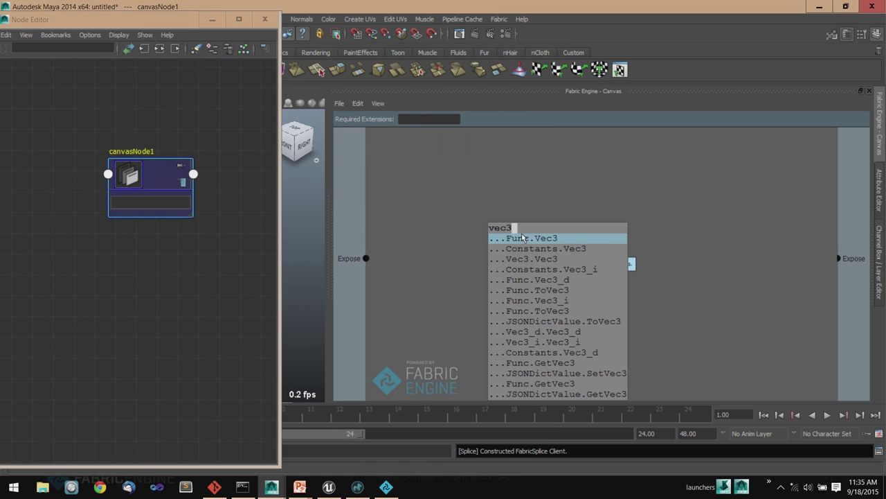
pyautogui.click(534, 257)
pyautogui.moveTo(368, 258); pyautogui.dragTo(493, 271)
pyautogui.moveTo(546, 297); pyautogui.dragTo(839, 258)
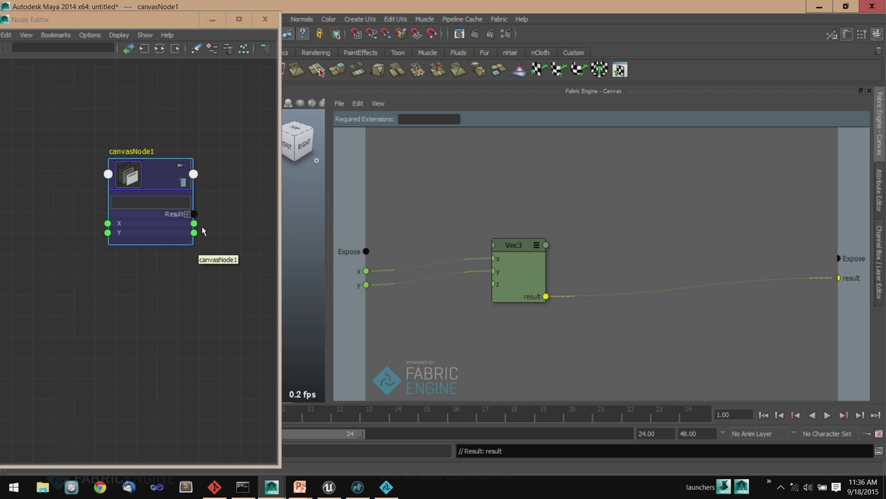
# Step: Close the Node Editor and open the recent scene spiderweb_static.mb without saving the current scene
pyautogui.click(265, 19)
pyautogui.click(10, 19)
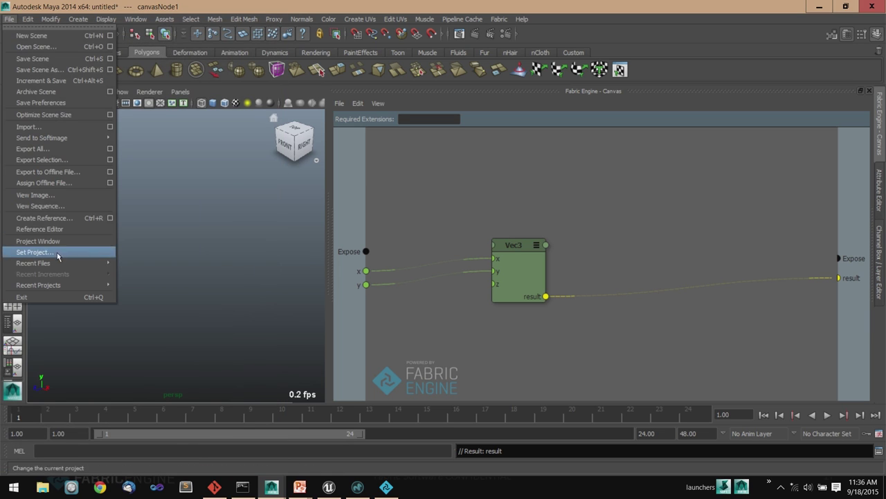
pyautogui.click(139, 270)
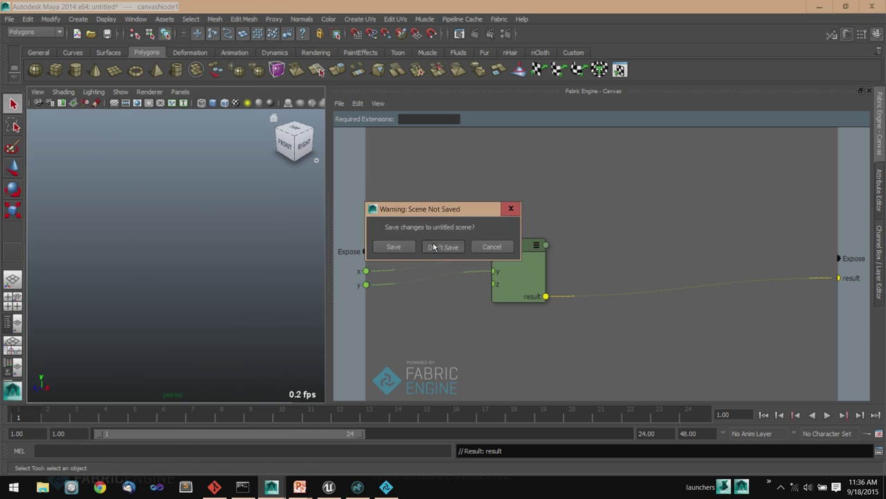
pyautogui.click(433, 245)
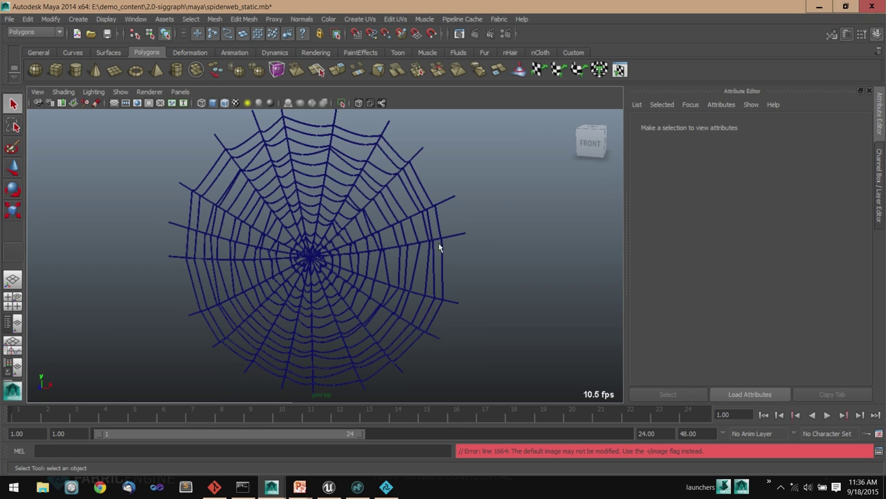
# Step: Select the spider web mesh, inspect the Canvas graph of its dfgMayaNode1, and close the graph
pyautogui.click(461, 232)
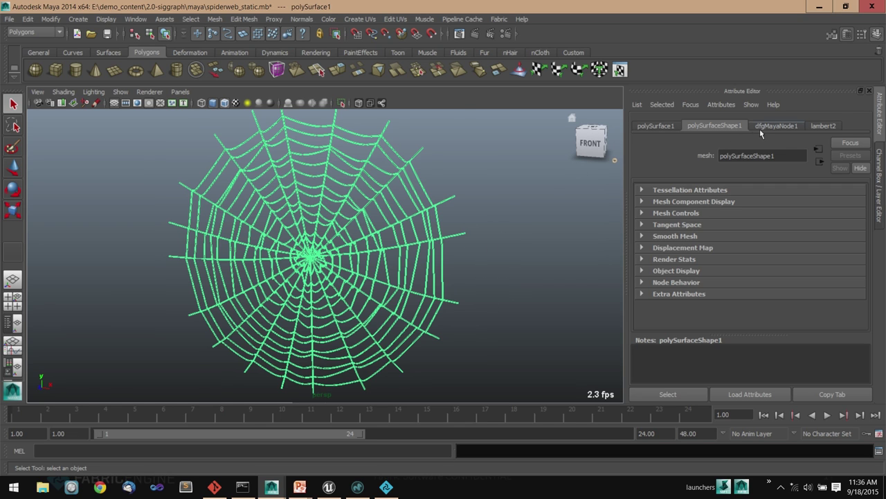
pyautogui.click(772, 130)
pyautogui.click(754, 206)
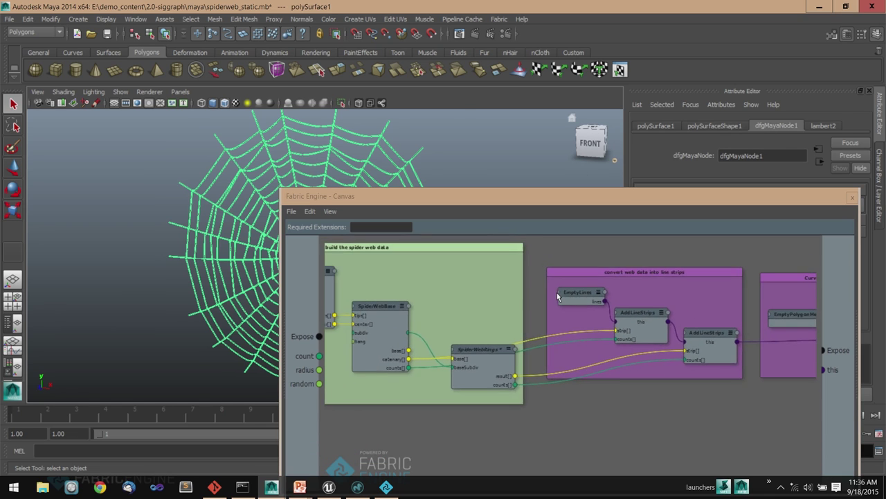
pyautogui.click(852, 198)
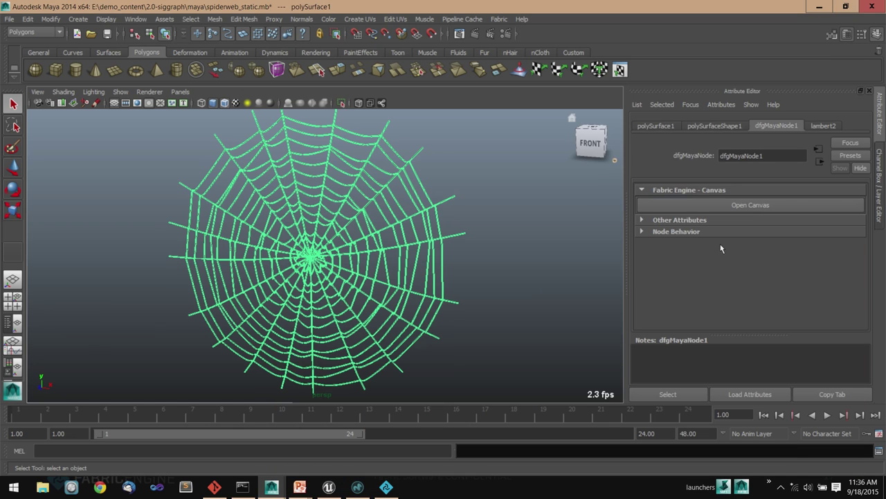
# Step: Reveal the exposed attributes of dfgMayaNode1 and set Count to 12 and finally to 14
pyautogui.click(696, 220)
pyautogui.click(741, 233)
pyautogui.write('12')
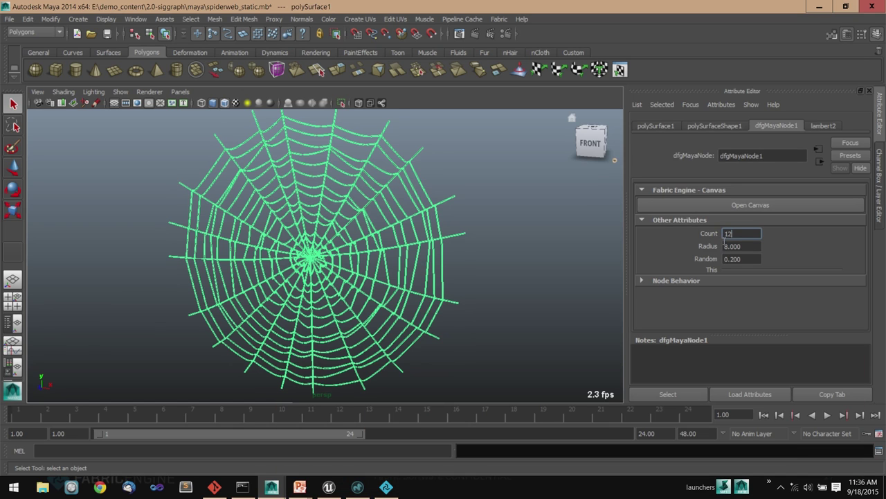
pyautogui.press('Tab')
pyautogui.hotkey('shift', 'Tab')
pyautogui.write('14')
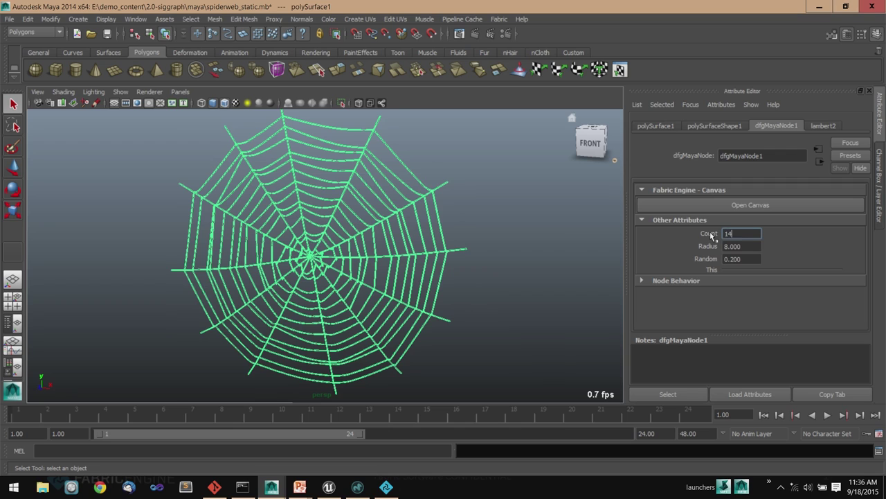
pyautogui.press('Tab')
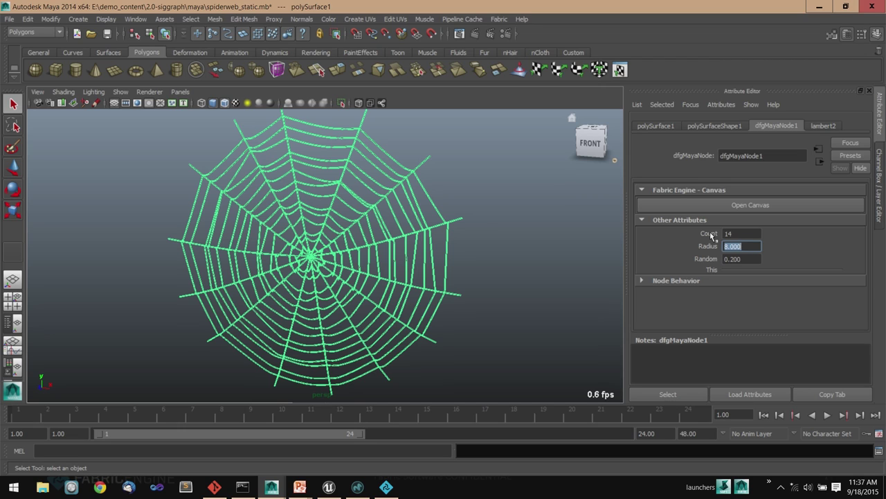
# Step: Switch to the Unreal Editor and open the Level Blueprint of the untitled level
pyautogui.click(330, 488)
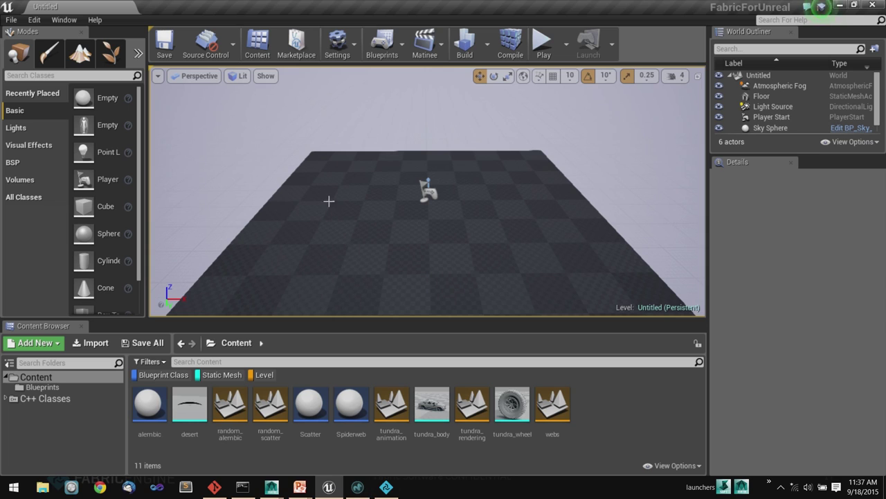
pyautogui.click(390, 50)
pyautogui.click(401, 142)
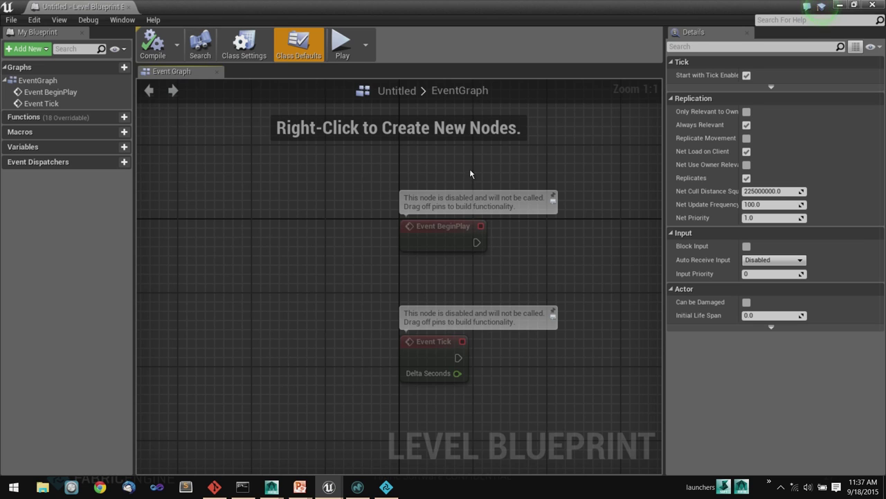
# Step: Add a Fabric Engine node to the event graph and place it beside the Event BeginPlay node
pyautogui.moveTo(565, 263); pyautogui.dragTo(330, 208, button='right')
pyautogui.rightClick(477, 241)
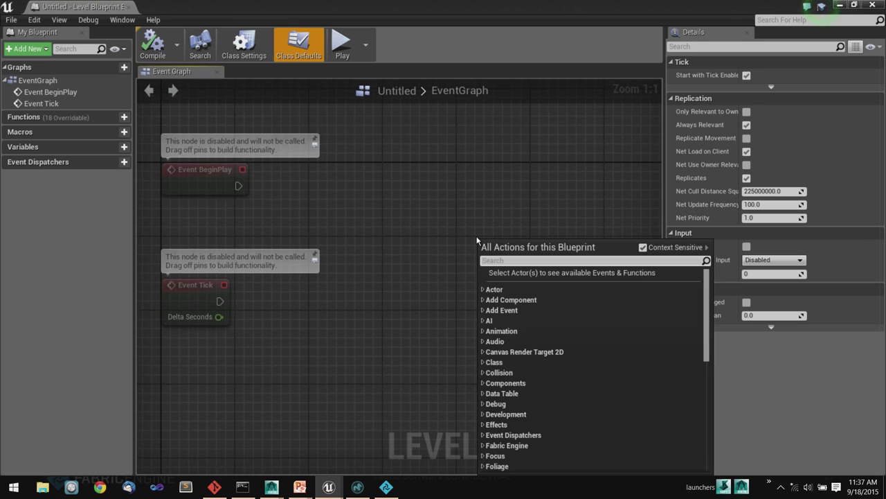
pyautogui.write('fabri')
pyautogui.press('Return')
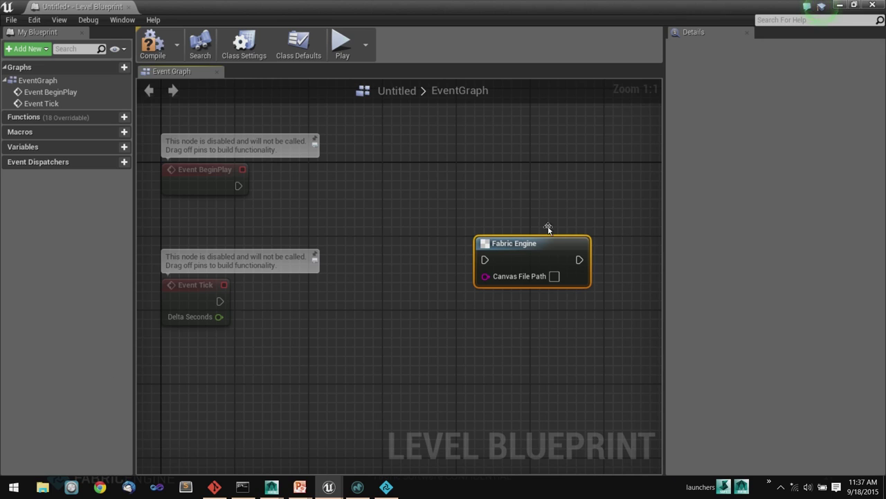
pyautogui.moveTo(536, 239); pyautogui.dragTo(434, 175)
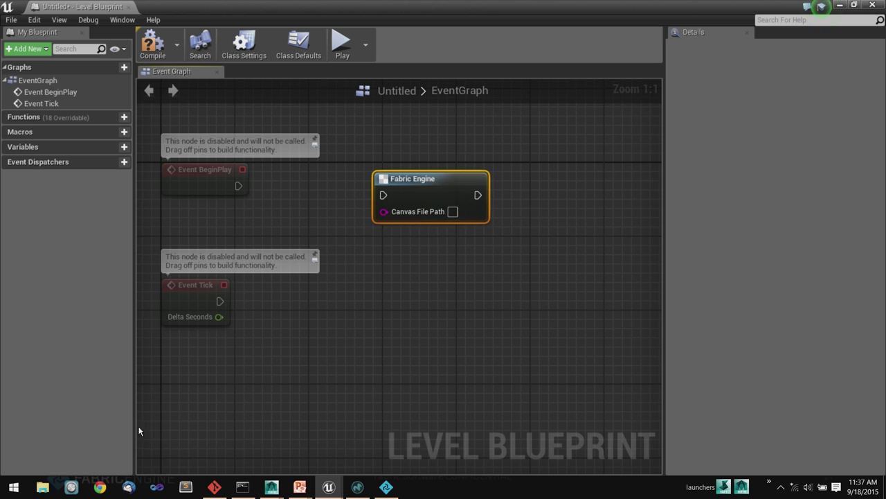
# Step: Switch to File Explorer and browse to E:\demo_content\2.0-siggraph\unreal, muting the system sound
pyautogui.click(42, 487)
pyautogui.doubleClick(174, 318)
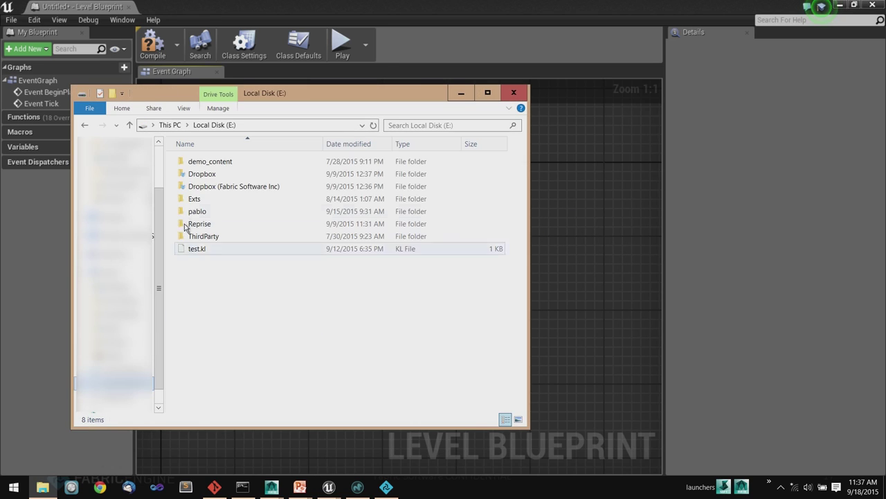
pyautogui.doubleClick(207, 161)
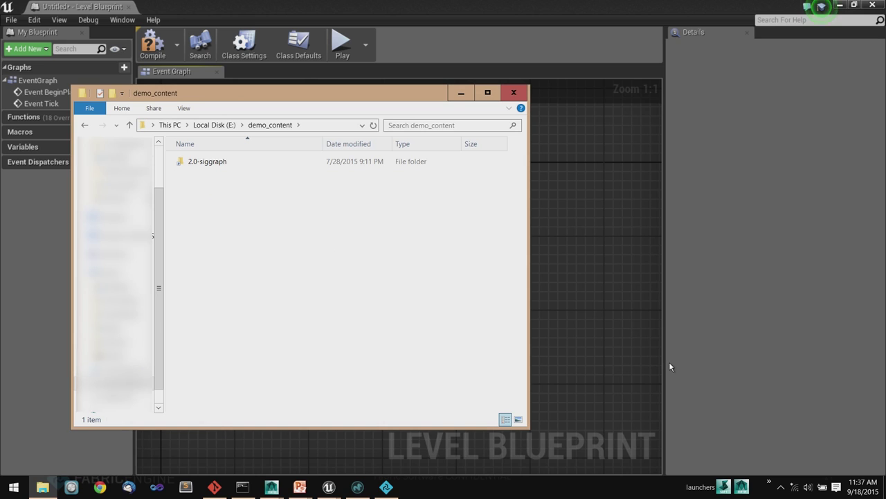
pyautogui.press('XF86AudioMute')
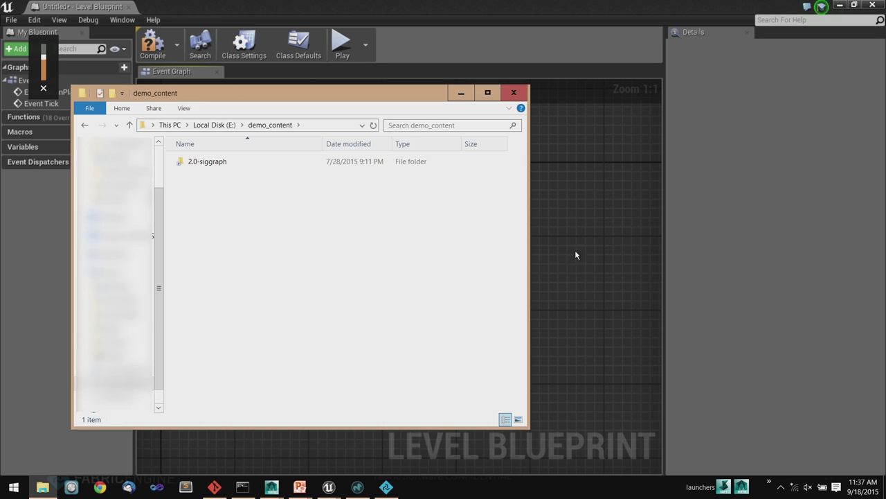
pyautogui.doubleClick(207, 161)
pyautogui.doubleClick(208, 246)
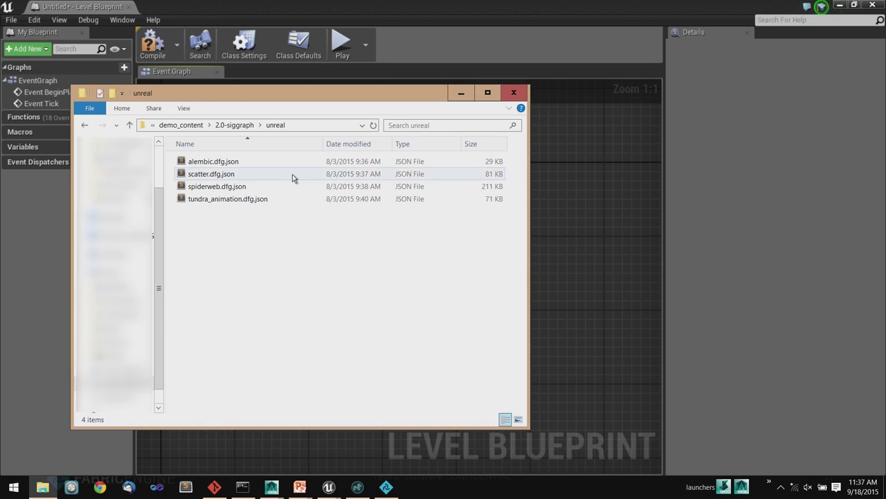
# Step: Copy the full path of spiderweb.dfg.json in the unreal folder and return to the Level Blueprint
pyautogui.click(235, 187)
pyautogui.click(315, 124)
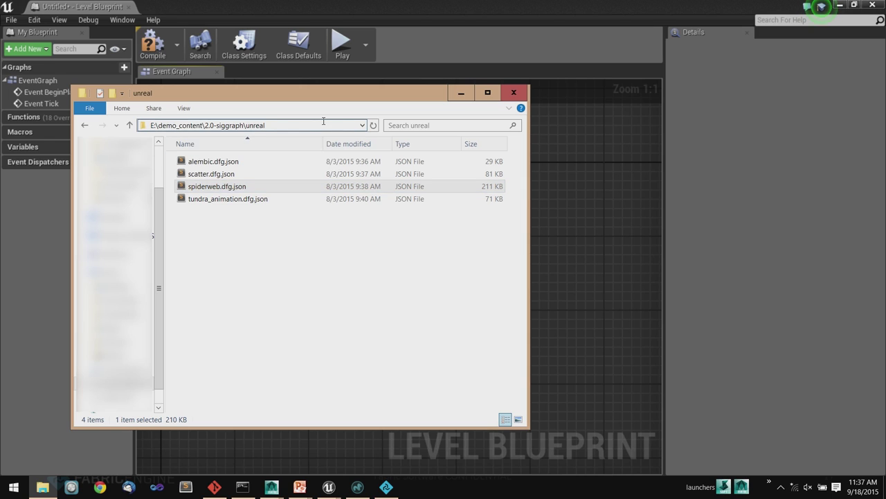
pyautogui.write('\\sp')
pyautogui.press('Down')
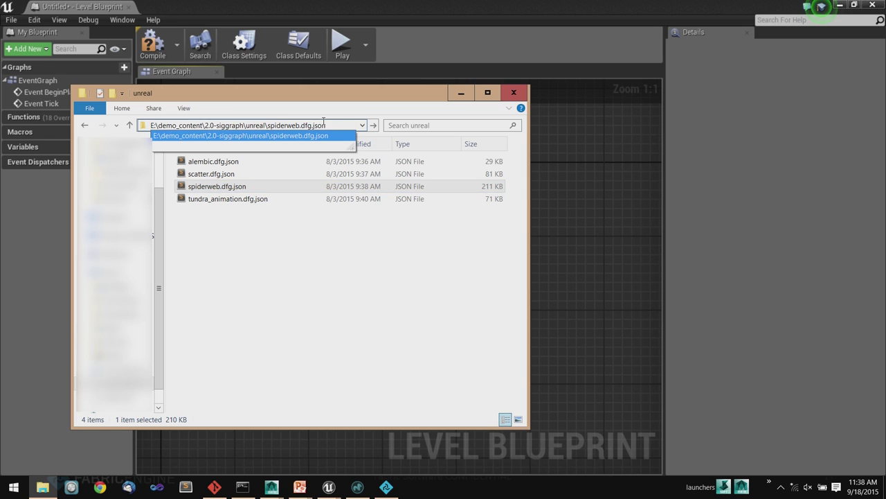
pyautogui.hotkey('ctrl', 'a')
pyautogui.hotkey('ctrl', 'c')
pyautogui.hotkey('alt', 'Tab')
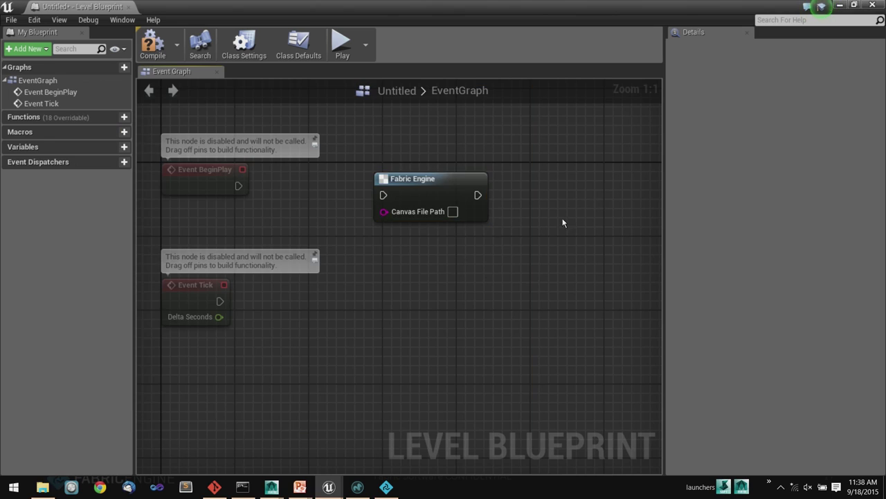
# Step: Set the Fabric Engine node's Canvas File Path to E:\demo_content\2.0-siggraph\unreal\spiderweb.dfg.json and cancel the pending autosave
pyautogui.click(451, 211)
pyautogui.hotkey('ctrl', 'v')
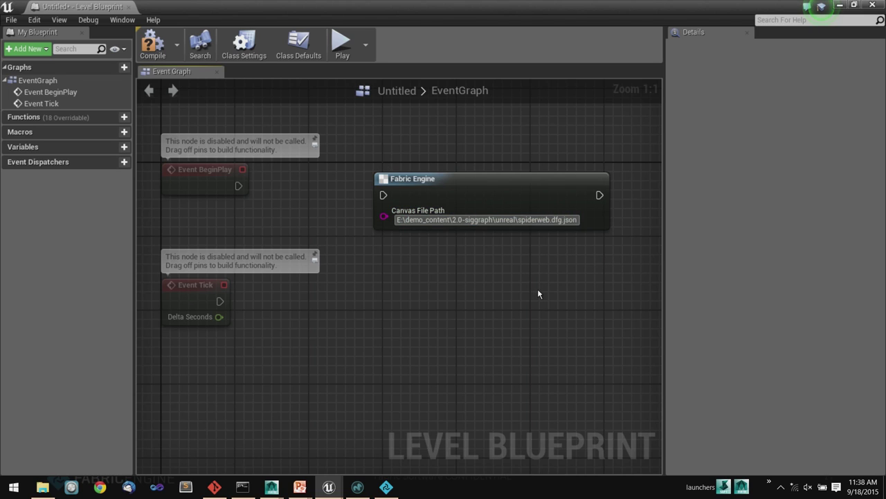
pyautogui.click(538, 290)
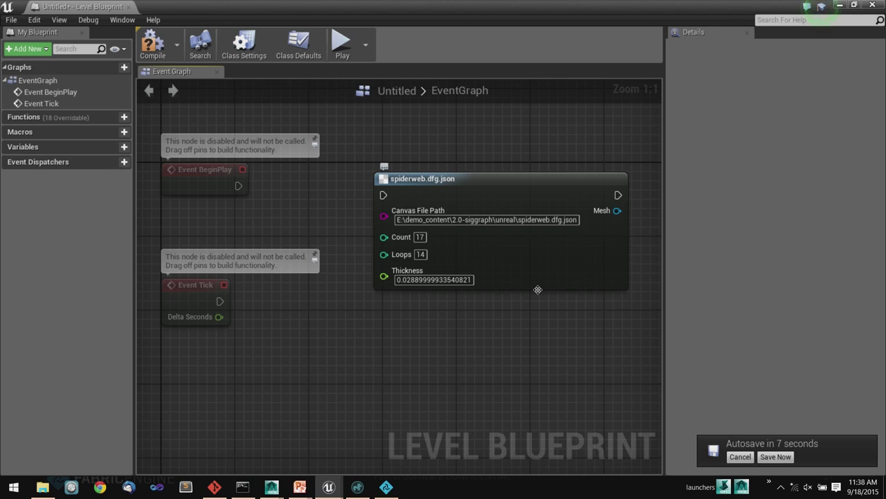
pyautogui.click(740, 456)
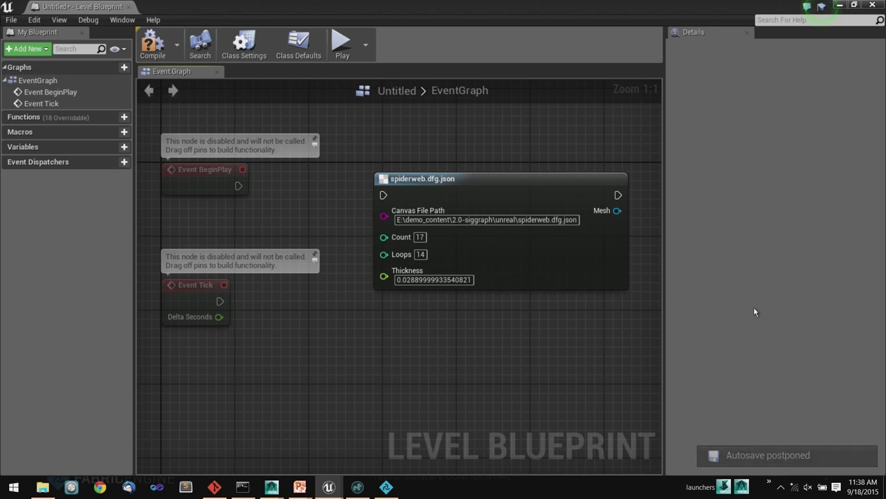
# Step: Close the Level Blueprint, open the Spiderweb blueprint's construction script, and move its spiderweb.dfg.json node slightly upward
pyautogui.click(131, 6)
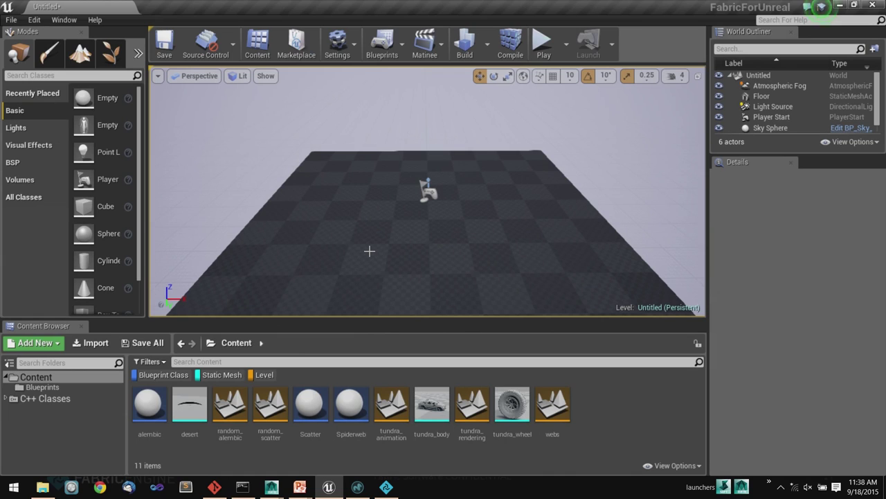
pyautogui.click(350, 405)
pyautogui.doubleClick(351, 404)
pyautogui.scroll(-2, 415, 299)
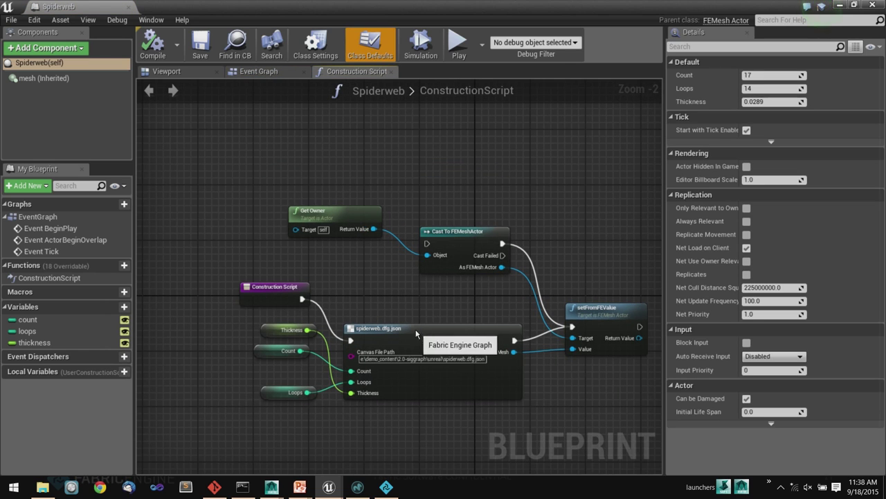
pyautogui.moveTo(413, 329); pyautogui.dragTo(421, 315)
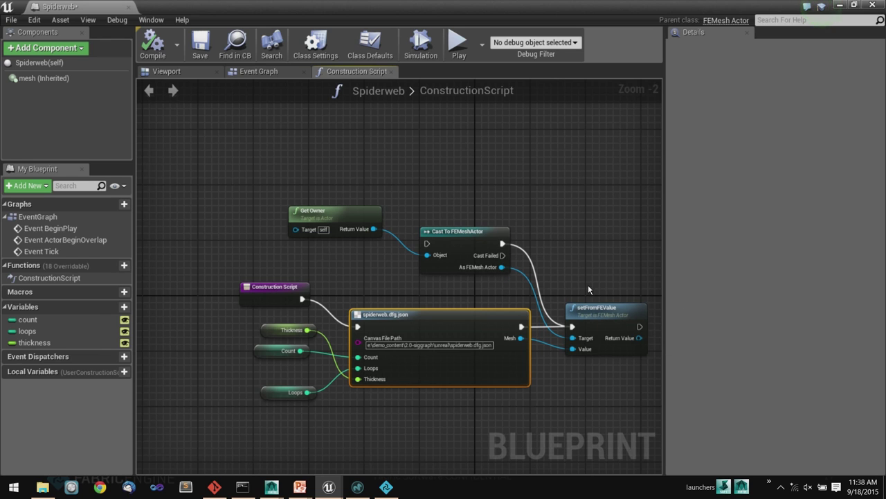
# Step: Close the Spiderweb blueprint, place a Spiderweb actor in the level, and scale it to 30 on all axes
pyautogui.click(129, 7)
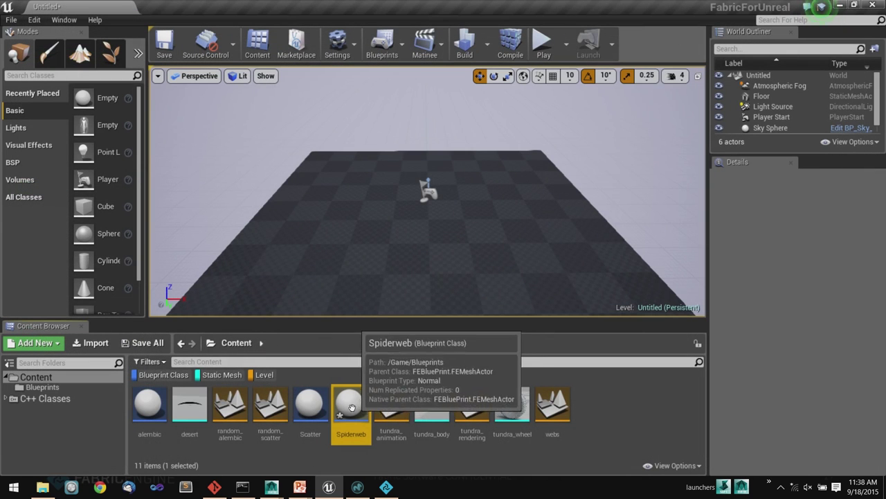
pyautogui.moveTo(352, 219); pyautogui.dragTo(351, 219)
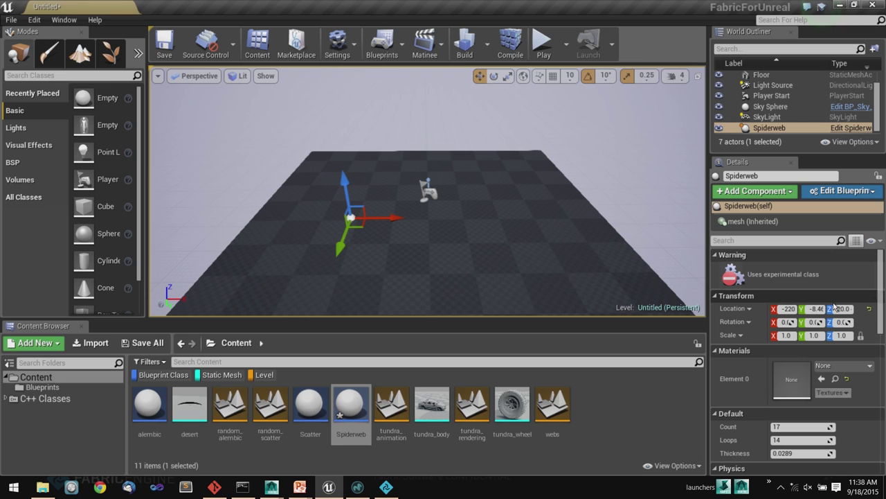
pyautogui.click(785, 336)
pyautogui.write('30')
pyautogui.press('Tab')
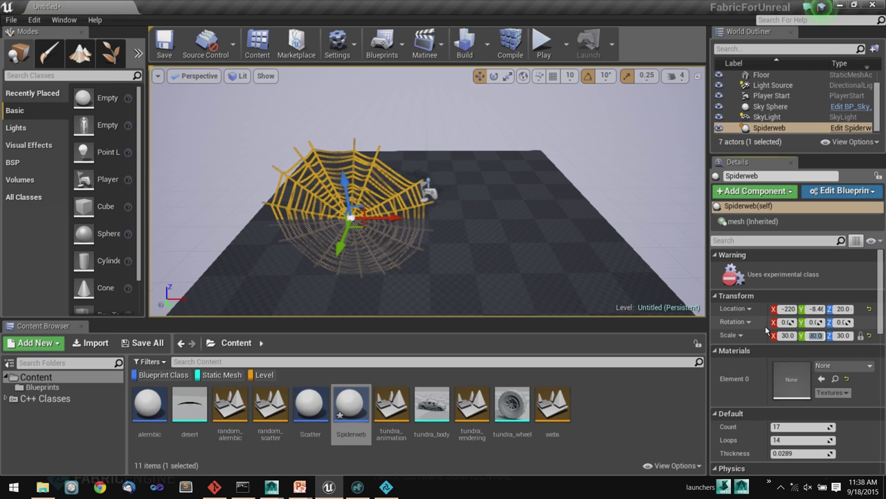
# Step: Raise the spider web to a Z location of about 141 and set its Count to 16
pyautogui.moveTo(331, 177); pyautogui.dragTo(333, 135)
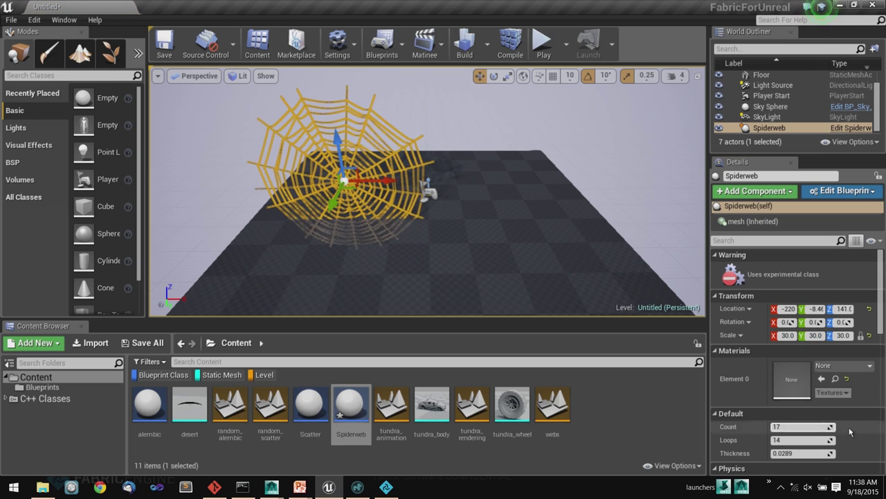
pyautogui.moveTo(797, 427); pyautogui.dragTo(789, 426)
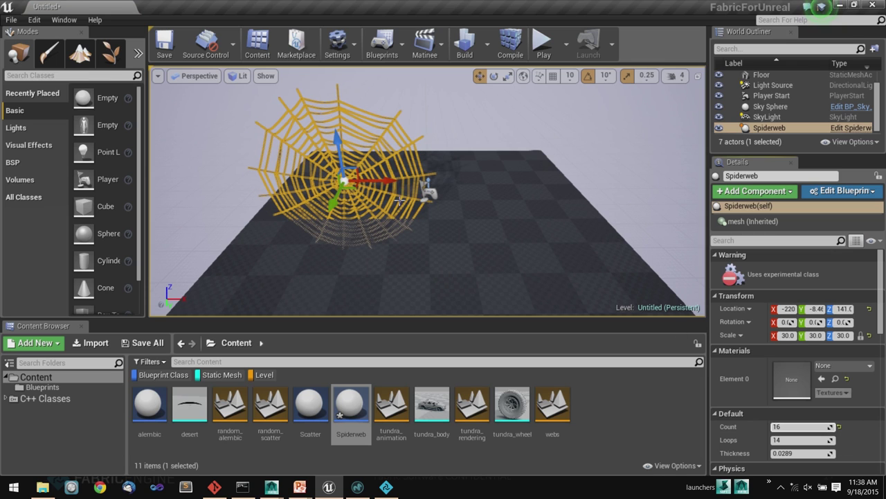
# Step: Duplicate the spider web along X to about 254 and set the copy's Count to 12
pyautogui.keyDown('alt'); pyautogui.moveTo(380, 181); pyautogui.dragTo(527, 181); pyautogui.keyUp('alt')
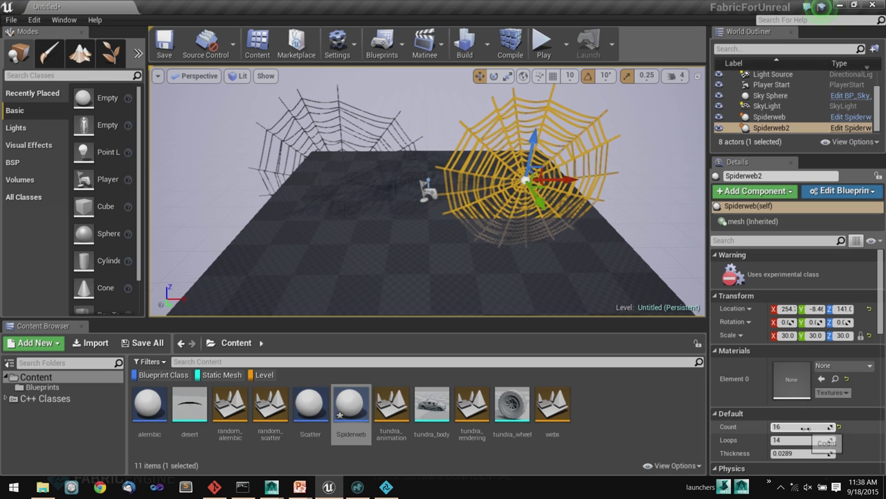
pyautogui.moveTo(796, 426); pyautogui.dragTo(775, 427)
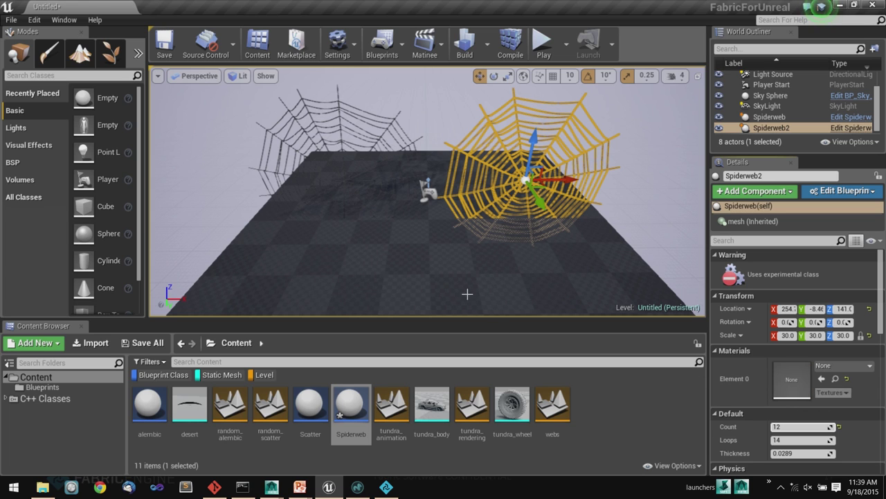
pyautogui.scroll(4, 467, 293)
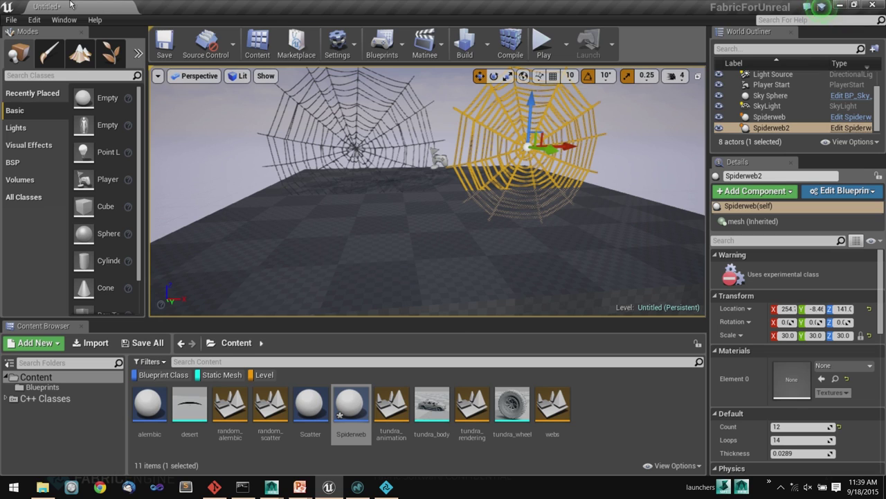
# Step: Create a new level from the Default template without saving the pending changes
pyautogui.click(11, 19)
pyautogui.click(22, 41)
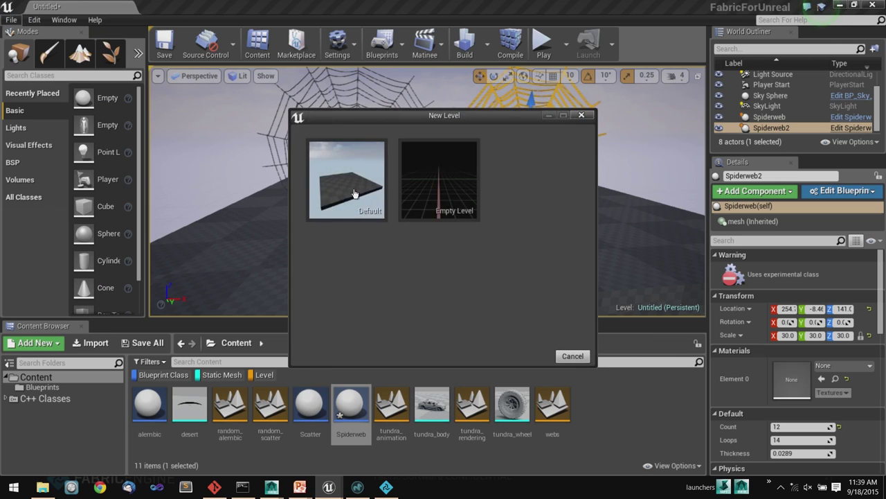
pyautogui.click(358, 197)
pyautogui.click(552, 348)
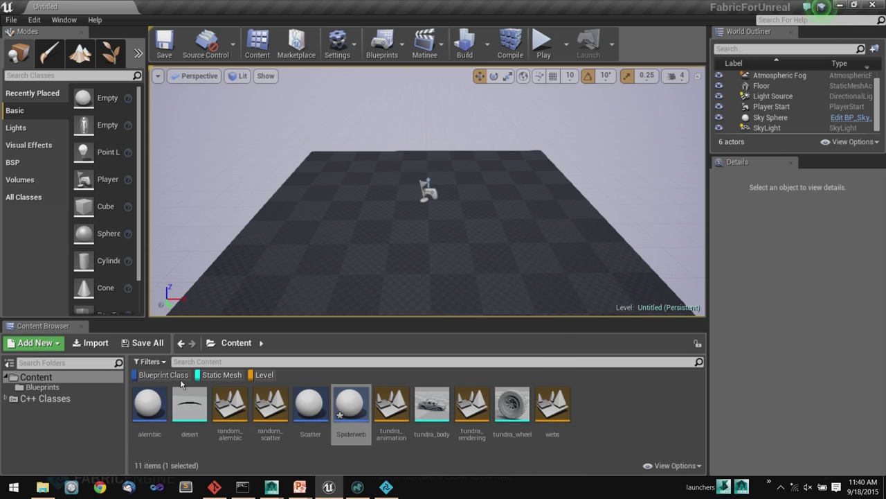
# Step: Place an alembic actor on the floor, scaled to 30 on all axes, and assign it the brown material
pyautogui.moveTo(146, 411); pyautogui.dragTo(332, 223)
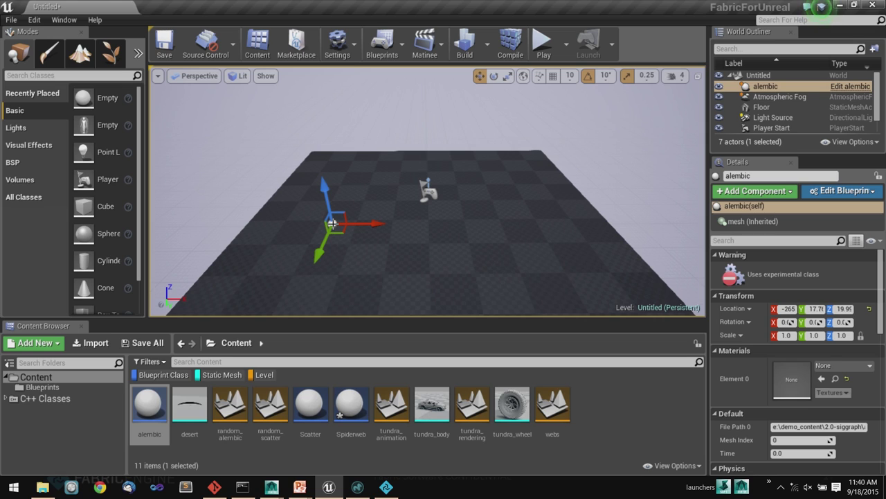
pyautogui.click(786, 335)
pyautogui.write('30')
pyautogui.press('Return')
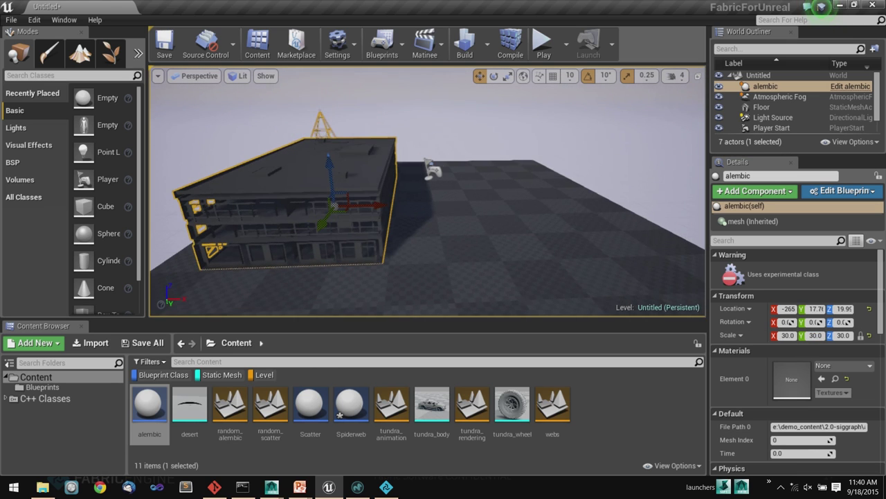
pyautogui.click(835, 365)
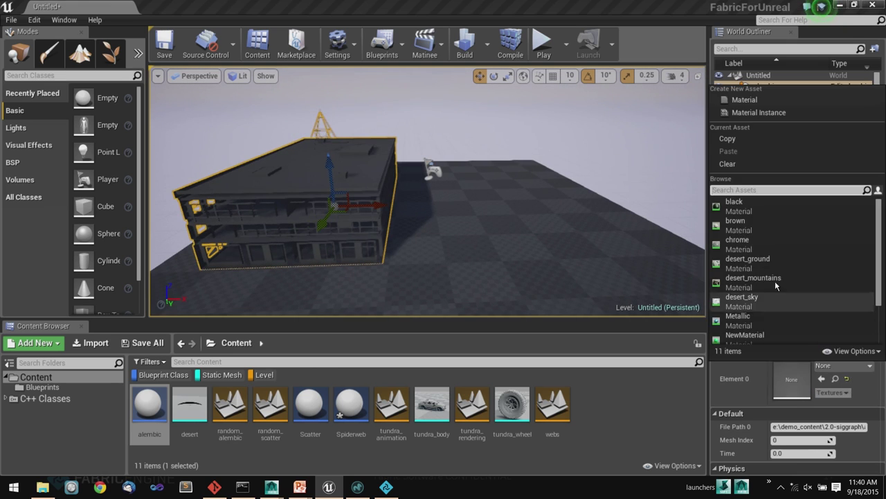
pyautogui.click(782, 234)
# Step: Duplicate the alembic building along X to about 204 and set the copy's Mesh Index to 3
pyautogui.keyDown('alt'); pyautogui.moveTo(456, 217); pyautogui.dragTo(441, 214); pyautogui.keyUp('alt')
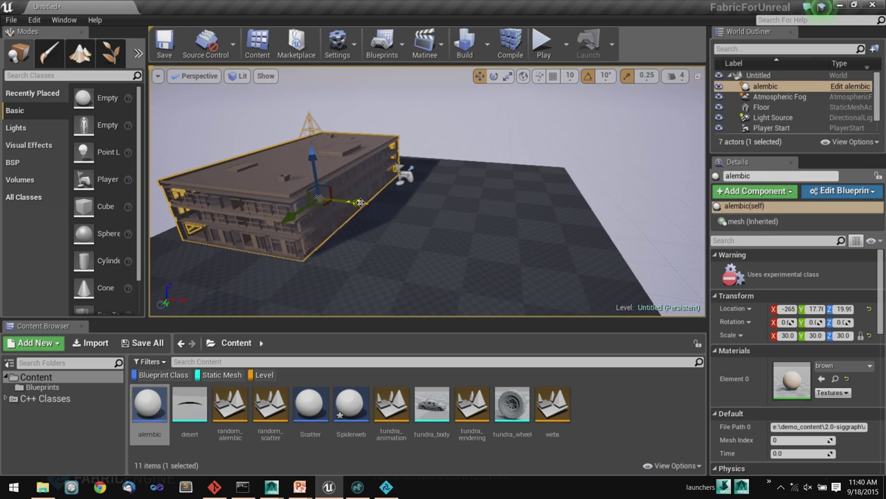
pyautogui.keyDown('alt'); pyautogui.moveTo(358, 203); pyautogui.dragTo(528, 220); pyautogui.keyUp('alt')
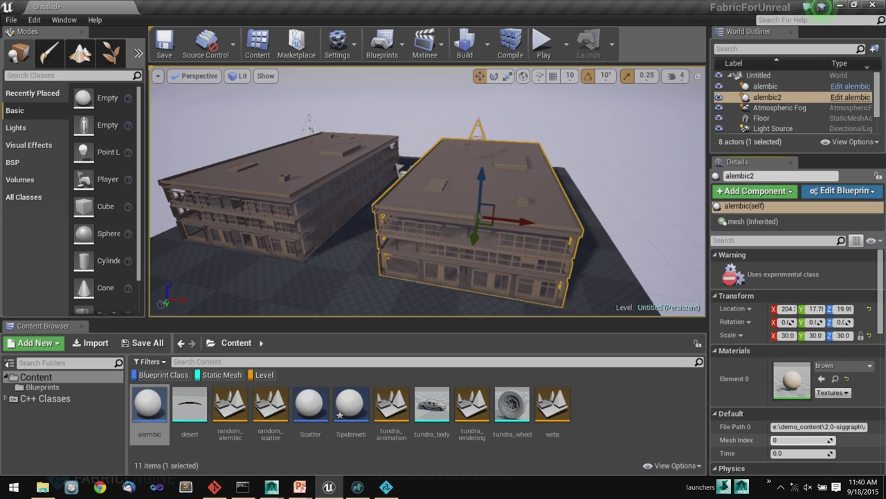
pyautogui.moveTo(802, 440)
pyautogui.mouseDown()
pyautogui.moveTo(833, 439)
pyautogui.moveTo(817, 440)
pyautogui.mouseUp()
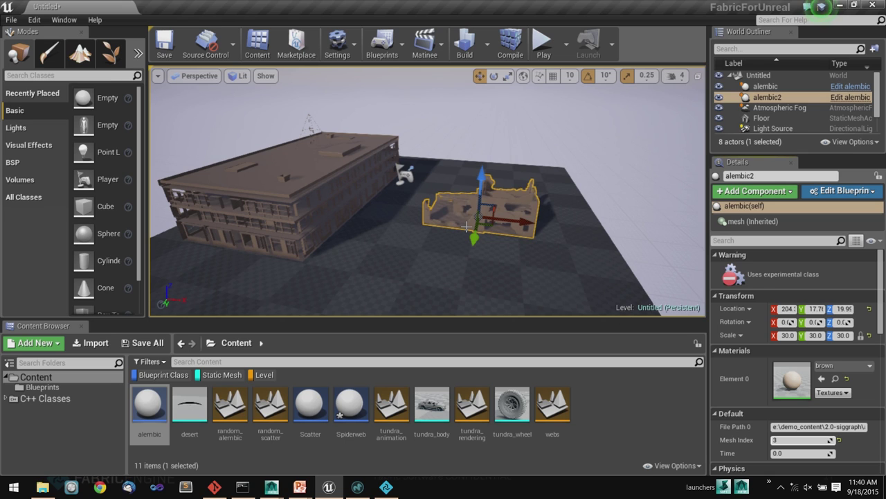
# Step: Duplicate the smaller ruined building along Y to about -258 and set the new copy's Mesh Index to 2
pyautogui.scroll(3, 463, 250)
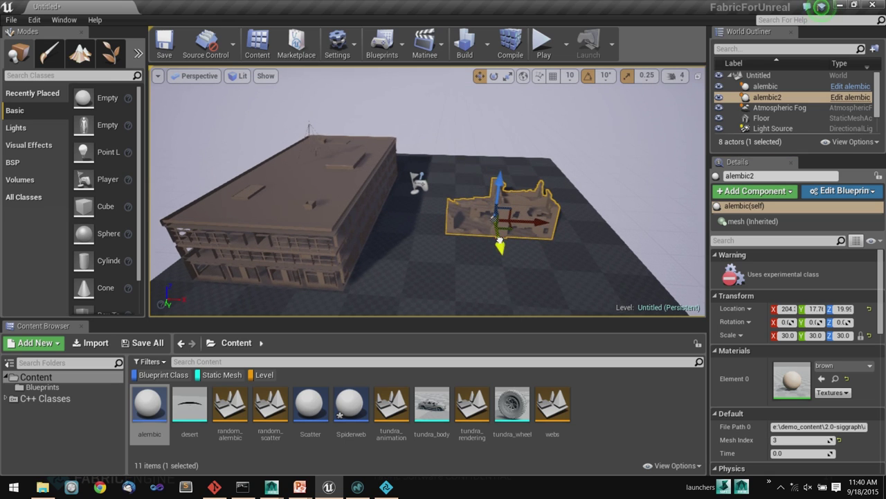
pyautogui.keyDown('alt'); pyautogui.moveTo(500, 244); pyautogui.dragTo(489, 197); pyautogui.keyUp('alt')
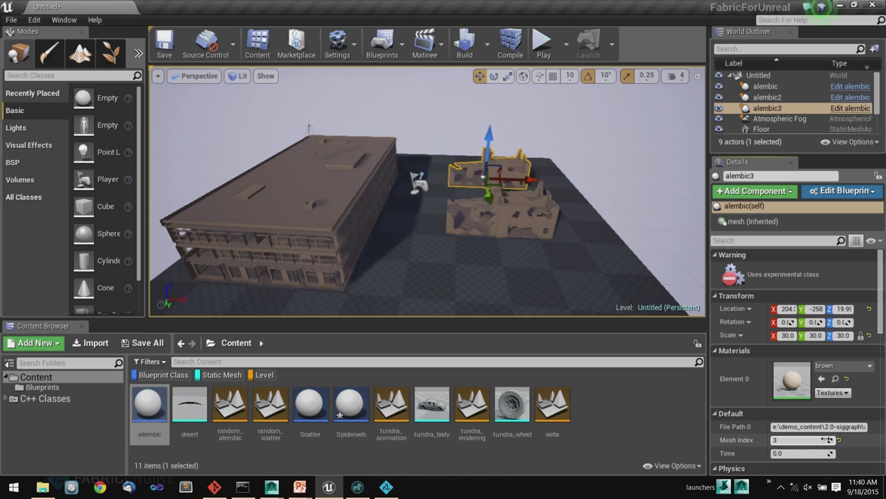
pyautogui.moveTo(829, 439); pyautogui.dragTo(821, 439)
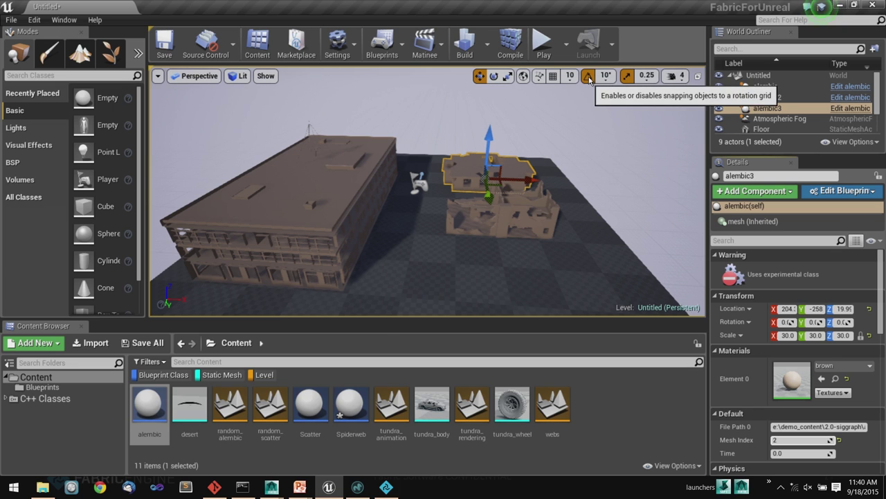
# Step: Switch to the PowerPoint slide show and advance past the Portable Assets slides to the Extensible key-benefit slide
pyautogui.hotkey('alt', 'Tab')
pyautogui.hotkey('alt', 'Tab')
pyautogui.hotkey('alt', 'Tab')
pyautogui.hotkey('alt', 'Tab')
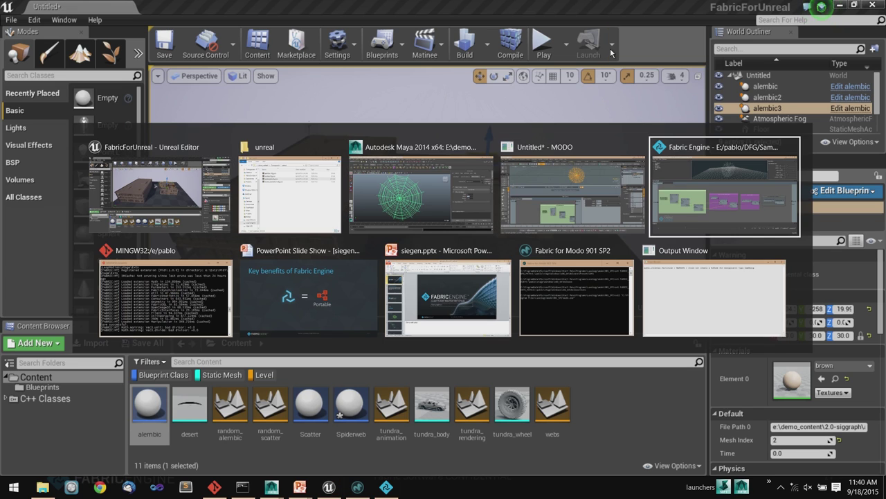
pyautogui.hotkey('alt', 'Tab')
pyautogui.hotkey('alt', 'Tab')
pyautogui.press('Right')
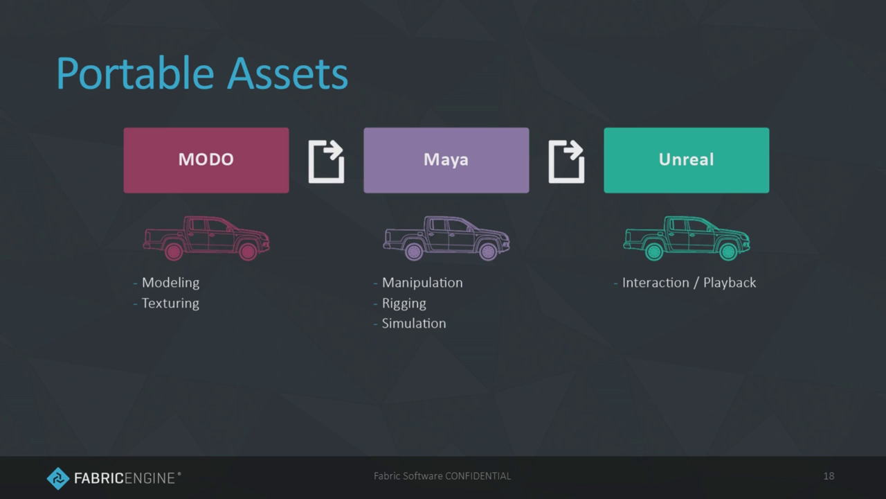
pyautogui.press('Right')
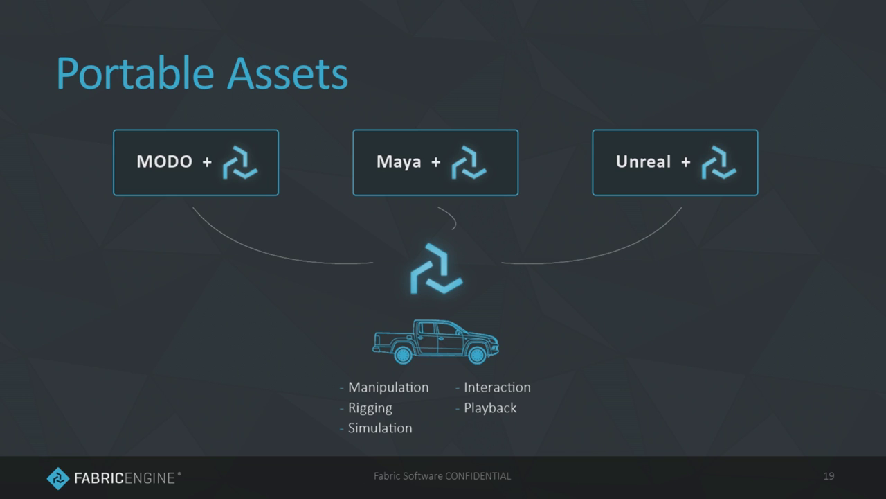
pyautogui.press('Right')
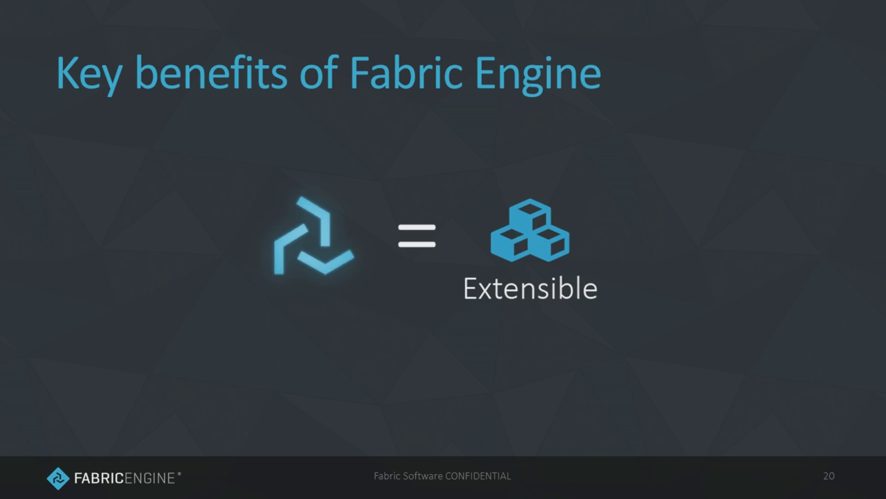
# Step: Switch to Sublime Text and close the open mpc_notes.txt file
pyautogui.hotkey('alt', 'Tab')
pyautogui.hotkey('alt', 'Tab')
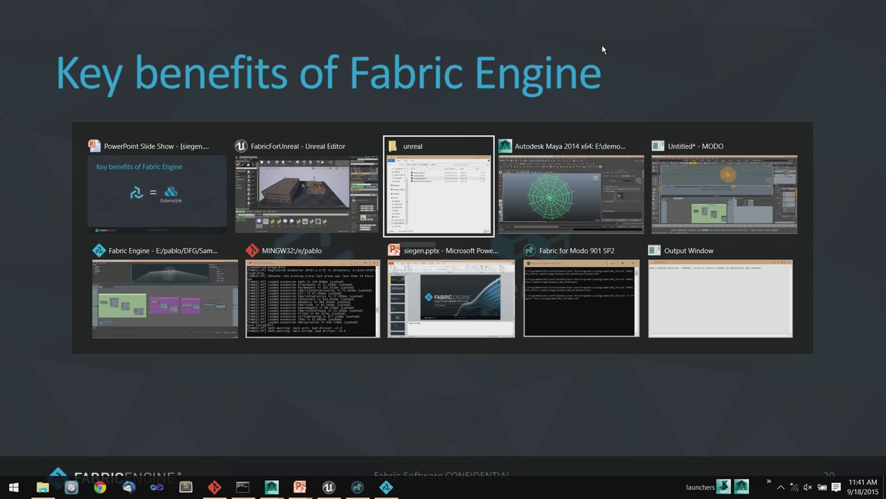
pyautogui.click(185, 487)
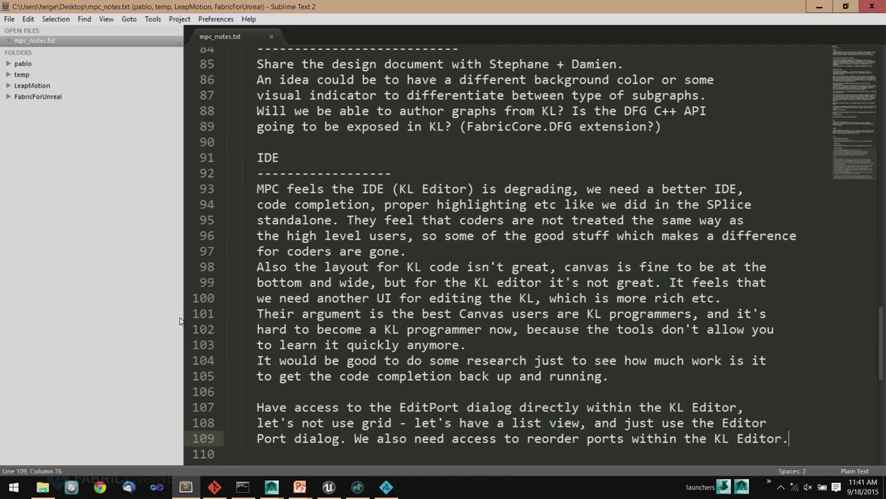
pyautogui.hotkey('ctrl', 'w')
# Step: Collapse the pablo folder and expand the LeapMotion project's src folder to list its source files
pyautogui.click(17, 53)
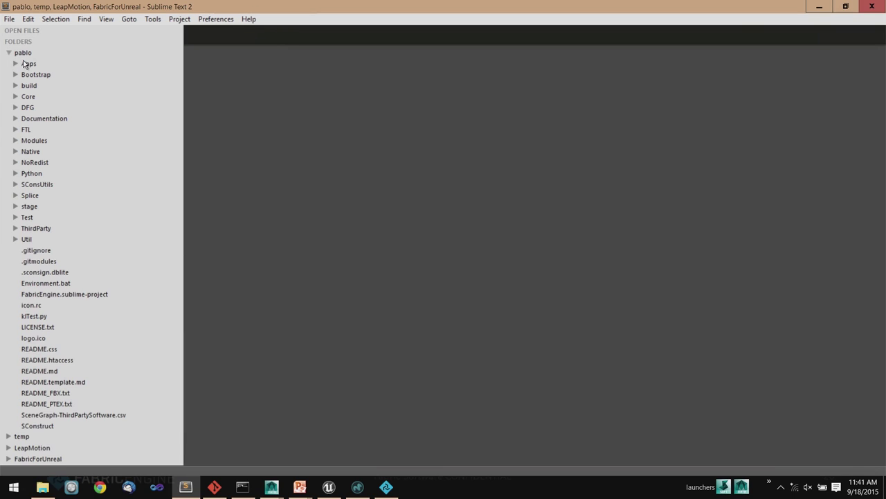
pyautogui.click(8, 54)
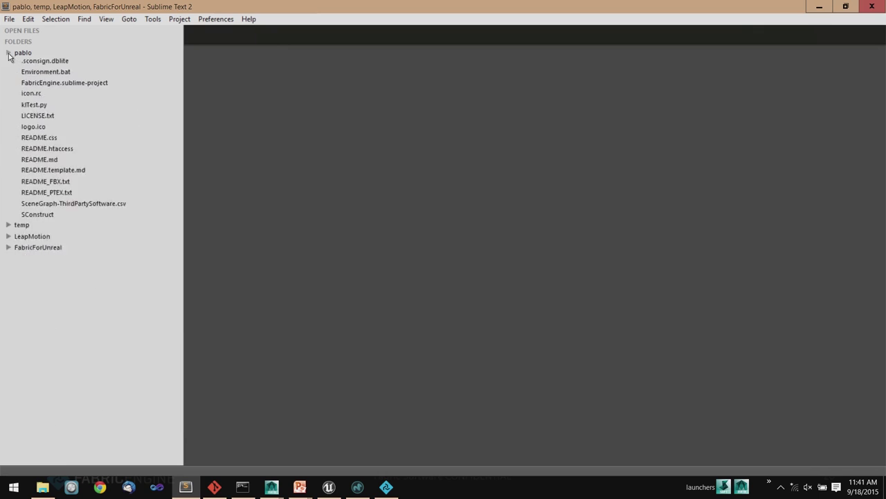
pyautogui.click(8, 74)
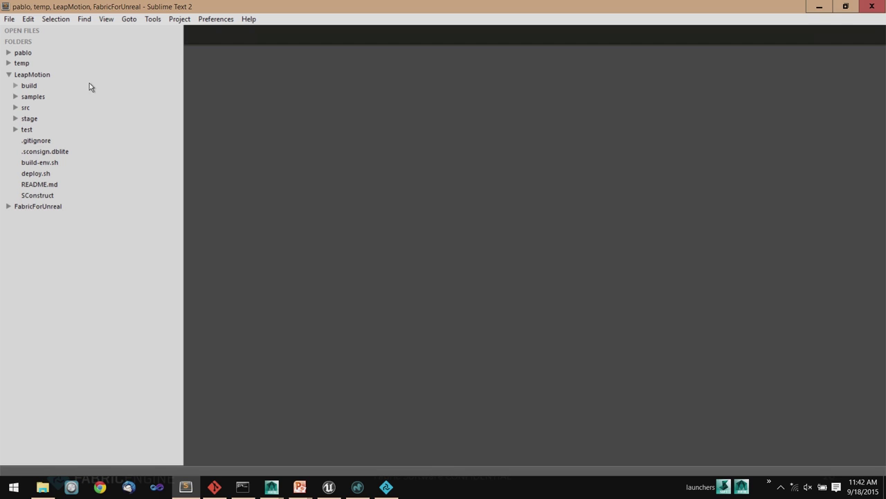
pyautogui.click(15, 108)
pyautogui.scroll(-2, 97, 131)
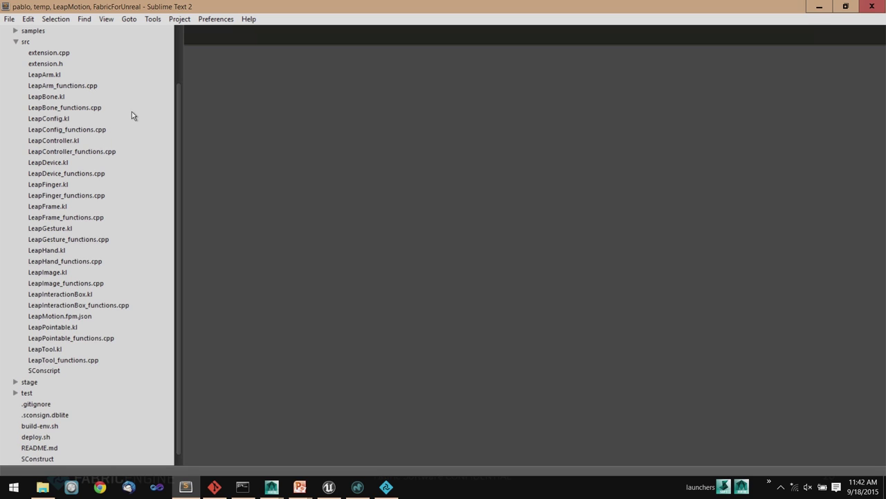
# Step: Open LeapArm.kl and examine the LeapArm.direction() declaration, highlighting its name, Vec3 return type and linked LeapArm_direction symbol
pyautogui.click(52, 75)
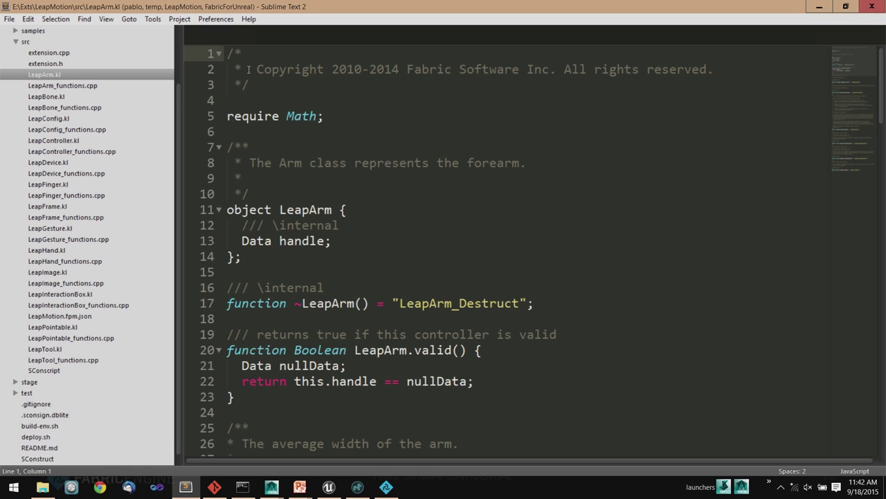
pyautogui.scroll(-1, 451, 186)
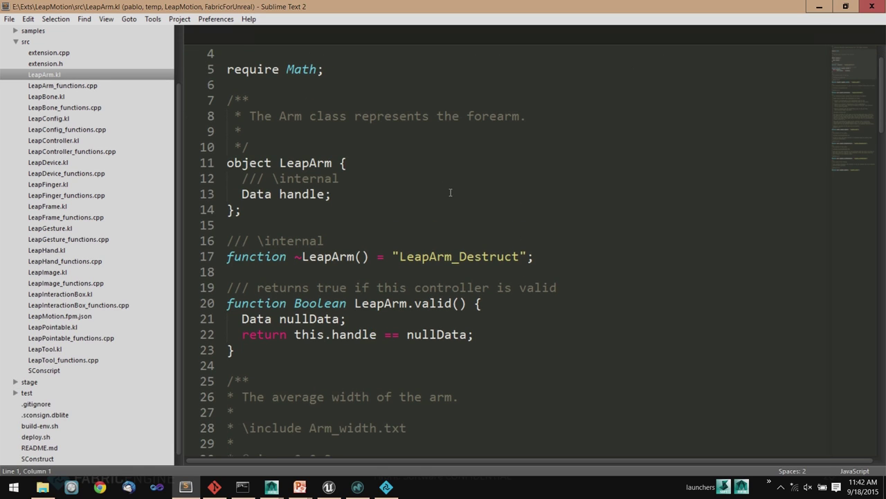
pyautogui.scroll(-2, 454, 185)
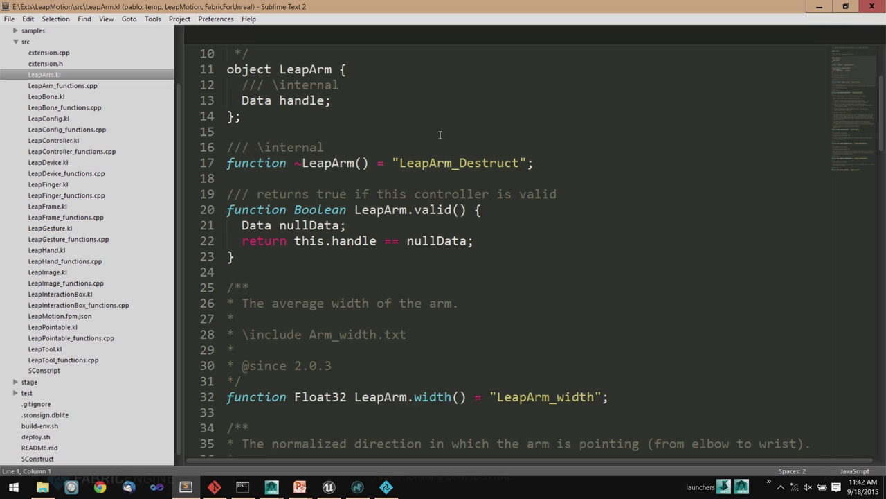
pyautogui.scroll(-8, 417, 179)
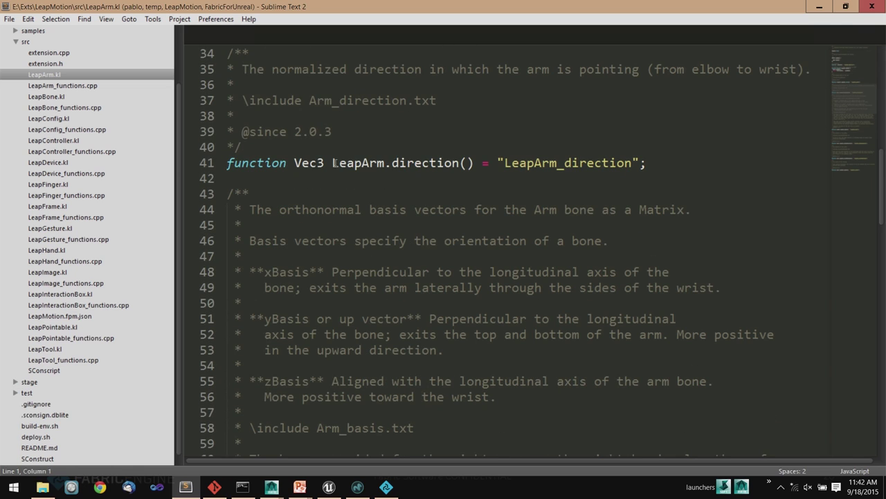
pyautogui.moveTo(333, 162); pyautogui.dragTo(474, 164)
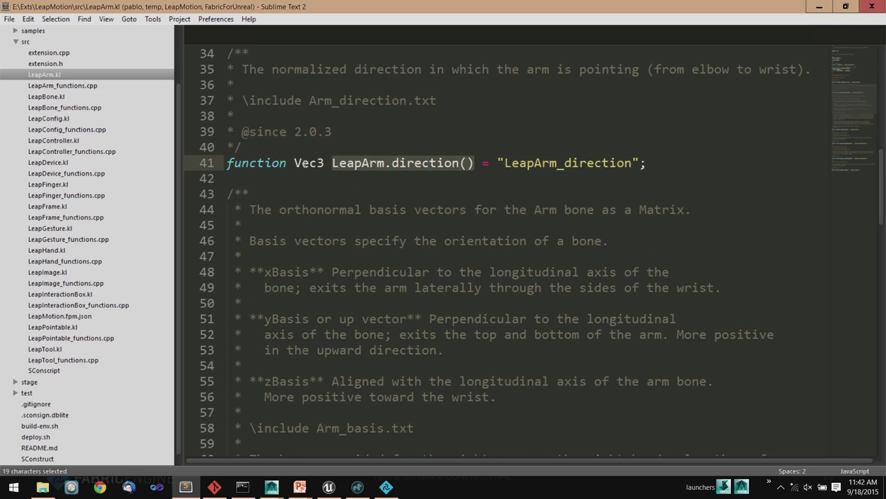
pyautogui.doubleClick(304, 162)
pyautogui.doubleClick(561, 162)
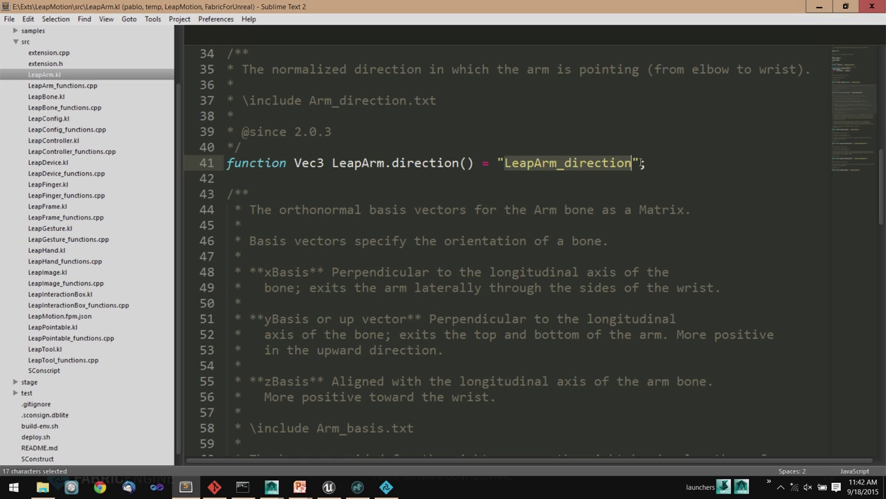
# Step: Highlight the full LeapArm.direction() declaration on line 41, and its documentation comment block just above it
pyautogui.moveTo(647, 162); pyautogui.dragTo(228, 162)
pyautogui.scroll(2, 237, 149)
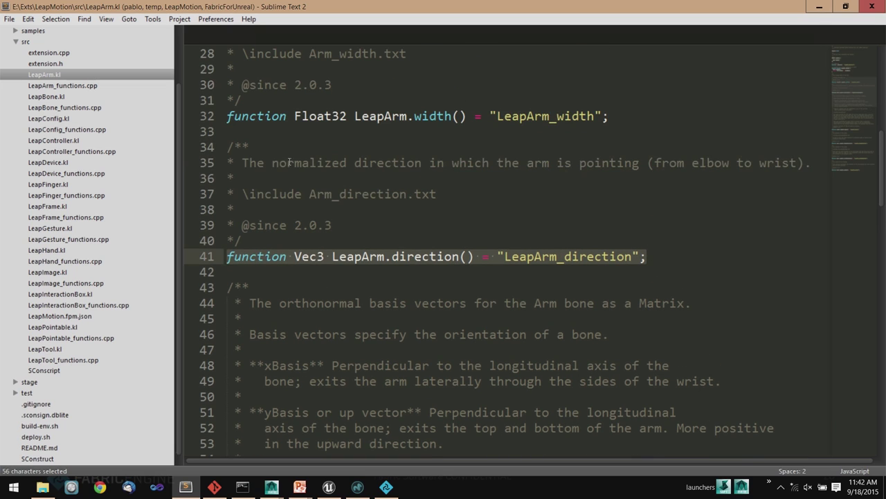
pyautogui.moveTo(250, 239); pyautogui.dragTo(228, 147)
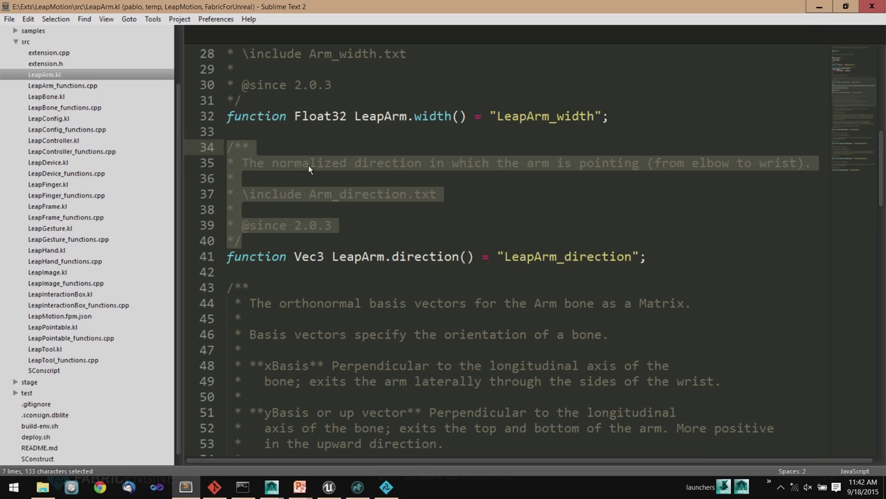
pyautogui.click(373, 217)
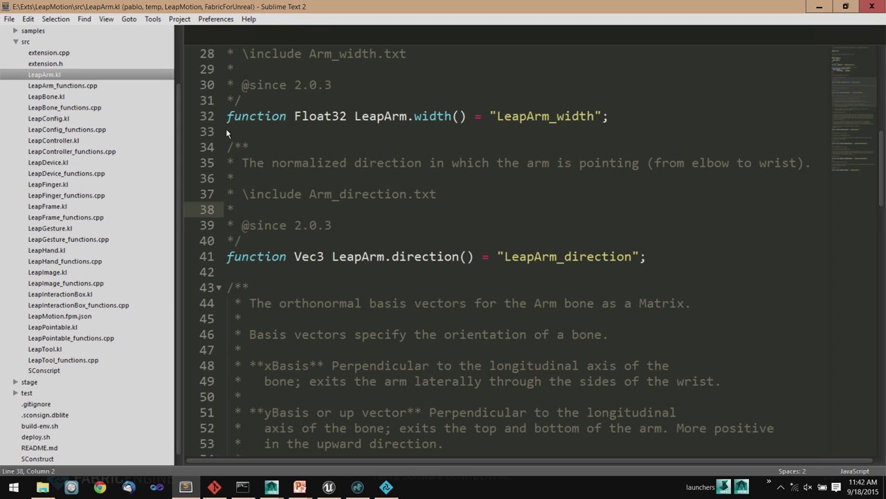
# Step: Open LeapArm_functions.cpp and highlight the whole LeapArm_direction function implementation to examine its C++ code
pyautogui.click(61, 86)
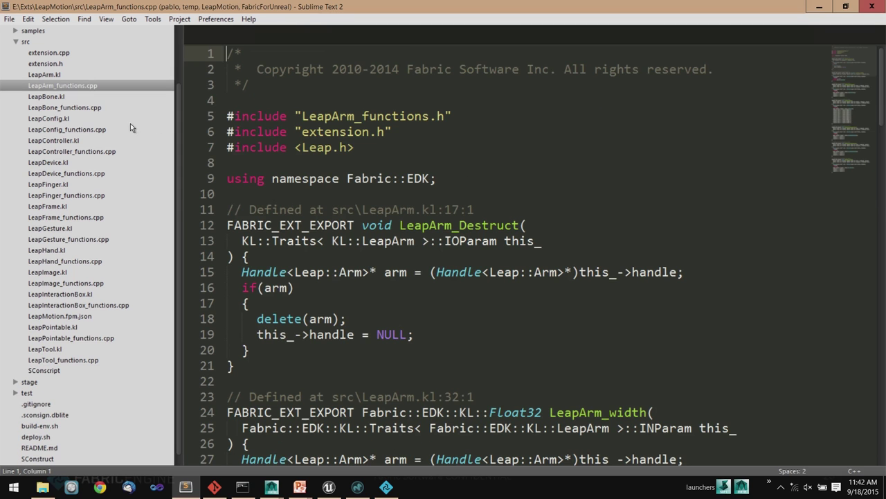
pyautogui.scroll(-6, 524, 227)
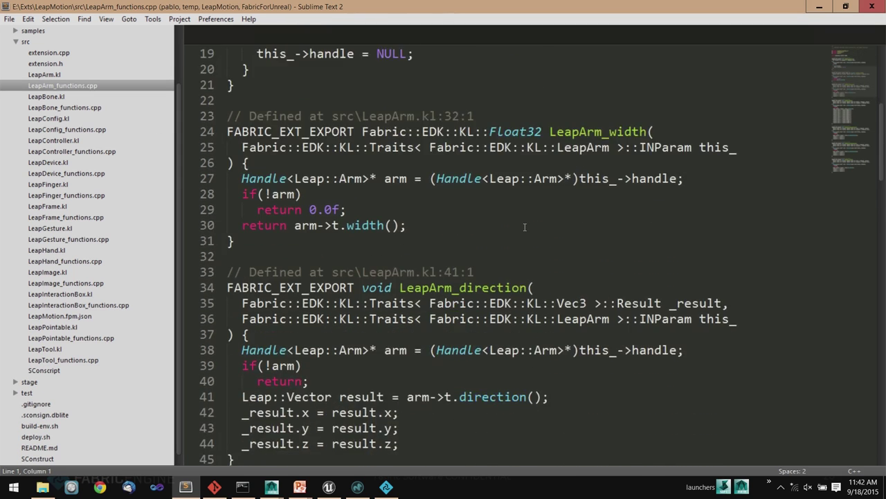
pyautogui.scroll(-2, 524, 227)
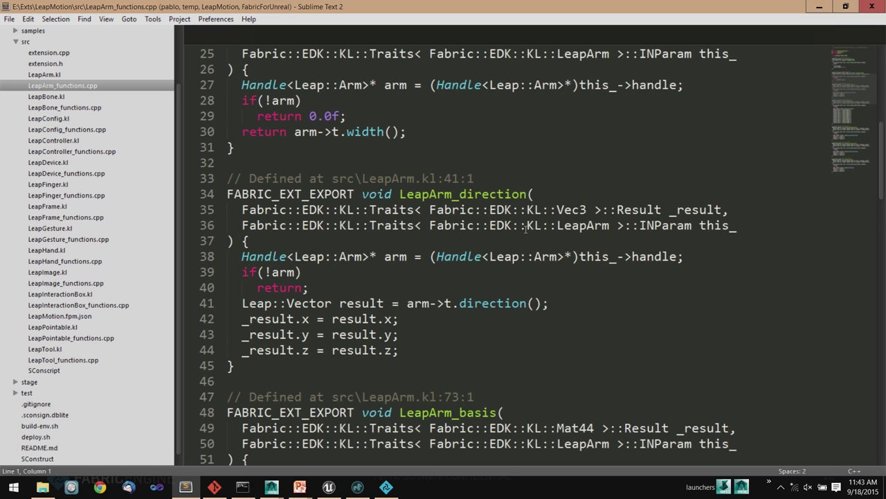
pyautogui.click(302, 378)
pyautogui.hotkey('shift', 'Up')
pyautogui.hotkey('shift', 'Up')
pyautogui.hotkey('shift', 'Up')
pyautogui.hotkey('shift', 'Up')
pyautogui.hotkey('shift', 'Up')
pyautogui.hotkey('shift', 'Up')
pyautogui.hotkey('shift', 'Up')
pyautogui.hotkey('shift', 'Up')
pyautogui.hotkey('shift', 'Up')
pyautogui.hotkey('shift', 'Up')
pyautogui.hotkey('shift', 'Up')
pyautogui.hotkey('shift', 'Up')
pyautogui.hotkey('shift', 'Up')
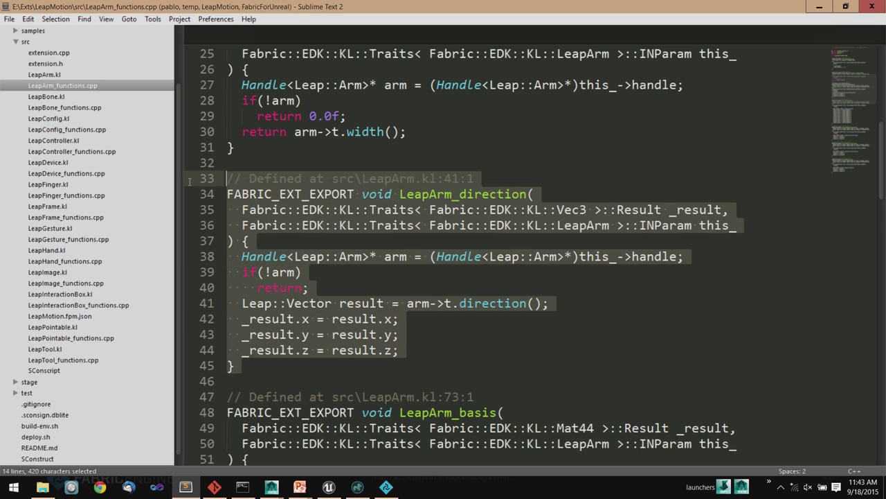
pyautogui.click(301, 366)
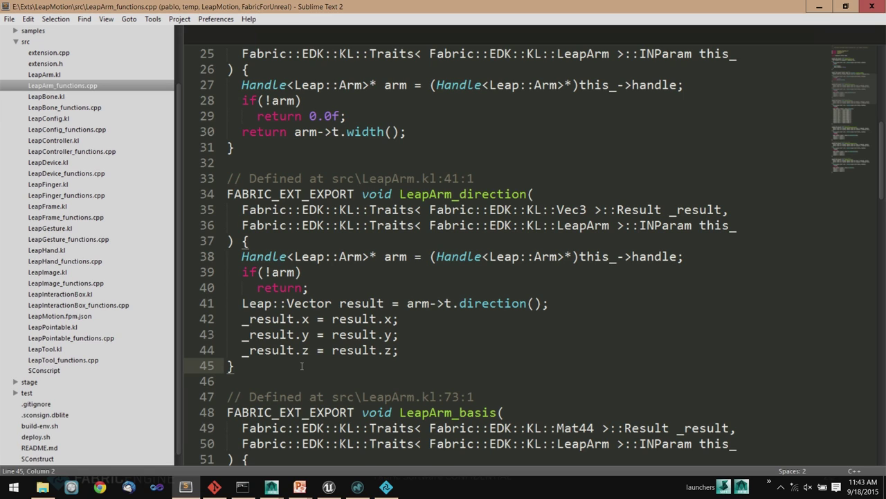
# Step: Collapse the src folder and expand stage/Presets/DFG/ThirdParty/LeapMotion/LeapArm to list its preset files
pyautogui.click(16, 44)
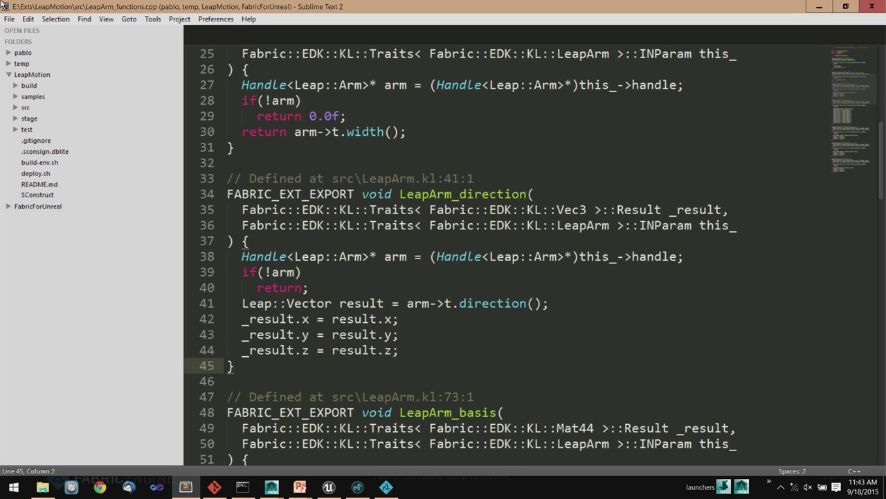
pyautogui.click(16, 118)
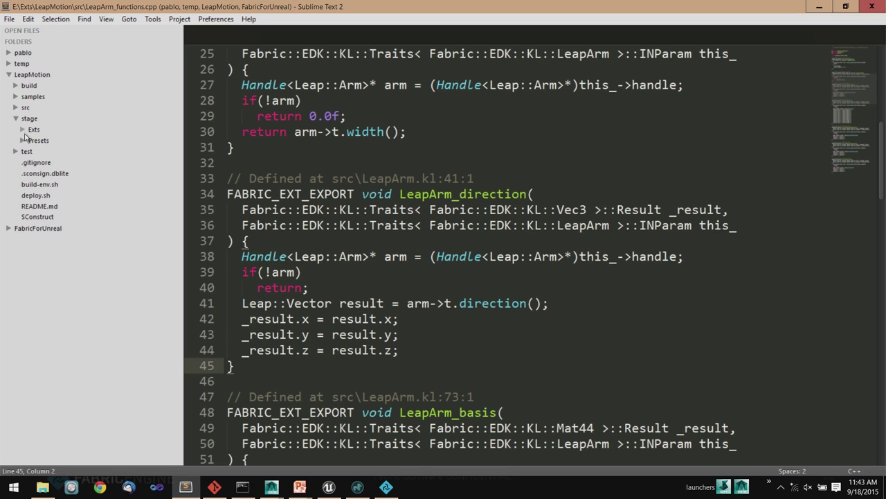
pyautogui.click(22, 140)
pyautogui.click(29, 151)
pyautogui.click(36, 162)
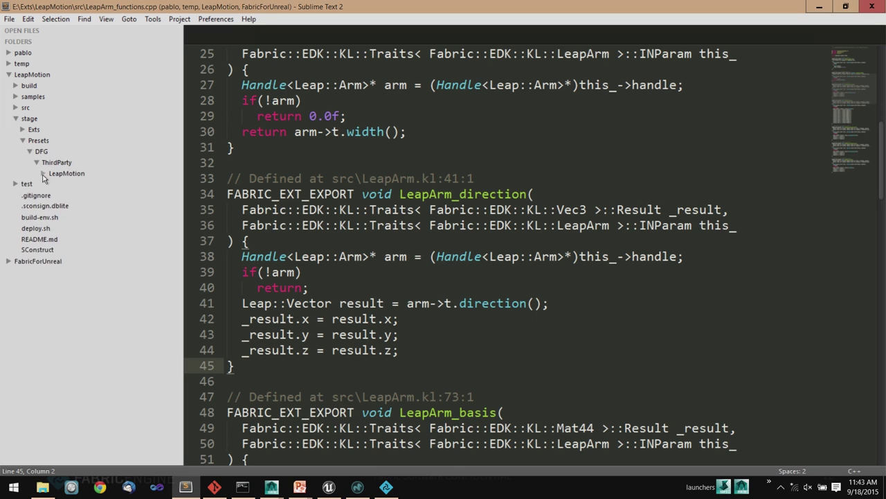
pyautogui.click(43, 173)
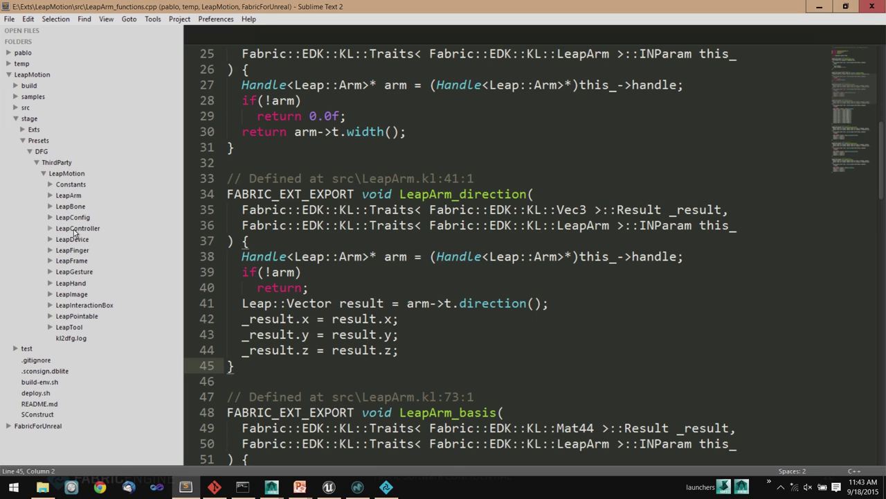
pyautogui.click(51, 197)
pyautogui.scroll(-3, 39, 144)
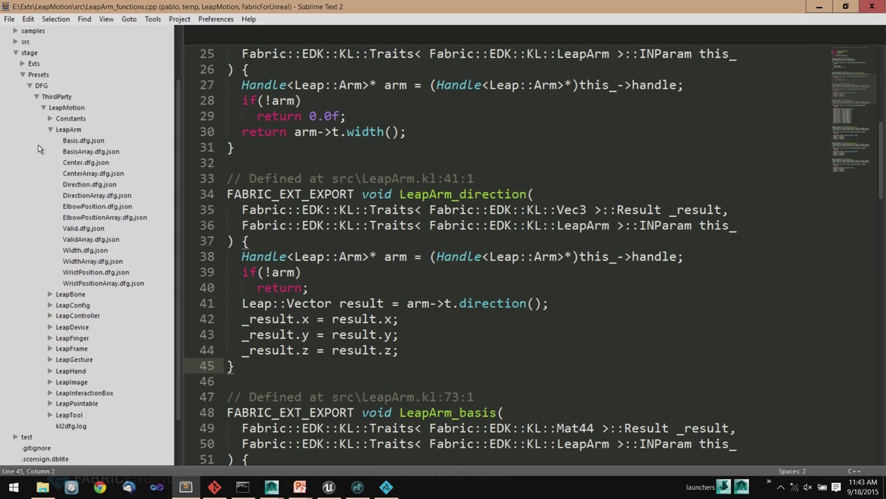
# Step: Open Direction.dfg.json and examine its ports and code entry, highlighting the result port's Vec3 type
pyautogui.click(86, 184)
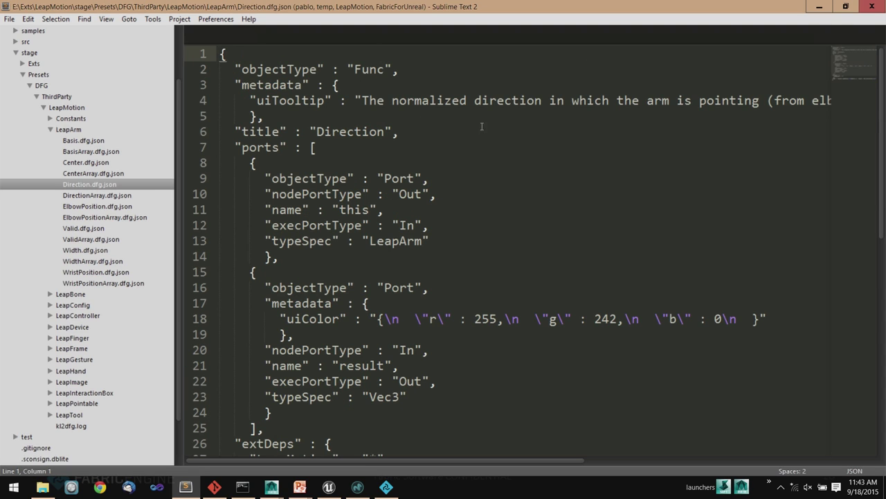
pyautogui.scroll(-1, 457, 126)
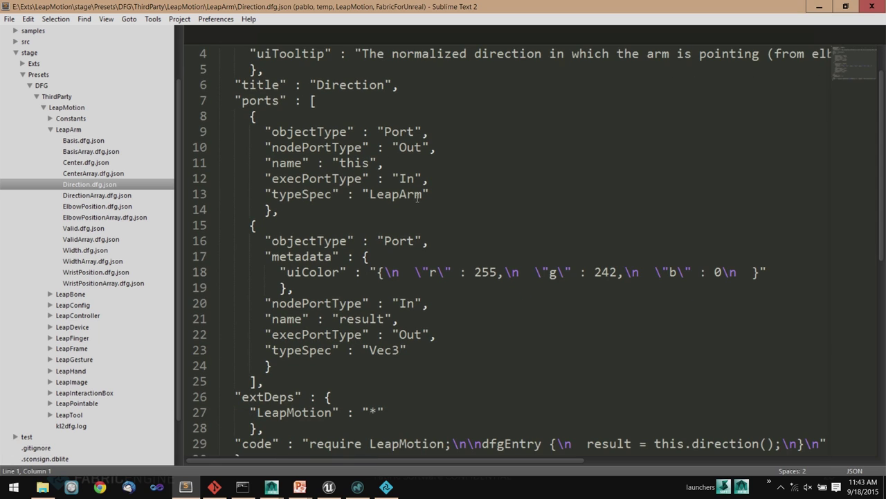
pyautogui.scroll(-2, 418, 197)
pyautogui.doubleClick(388, 257)
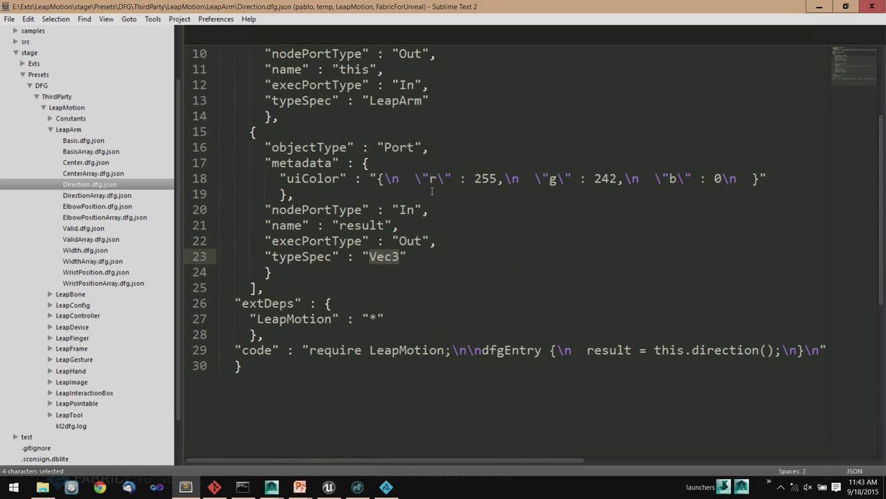
pyautogui.scroll(-2, 442, 193)
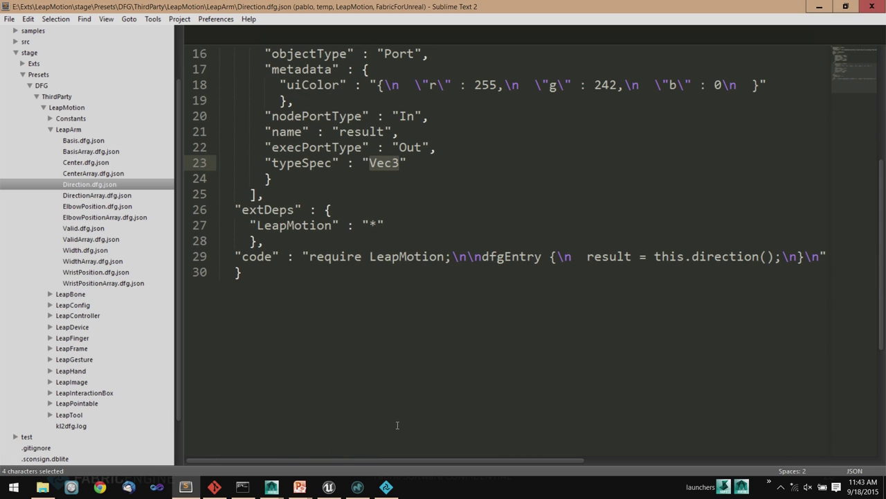
# Step: Switch to the Fabric Engine standalone application and start a new empty graph, discarding the changes to spiderweb_static.dfg.json
pyautogui.click(397, 489)
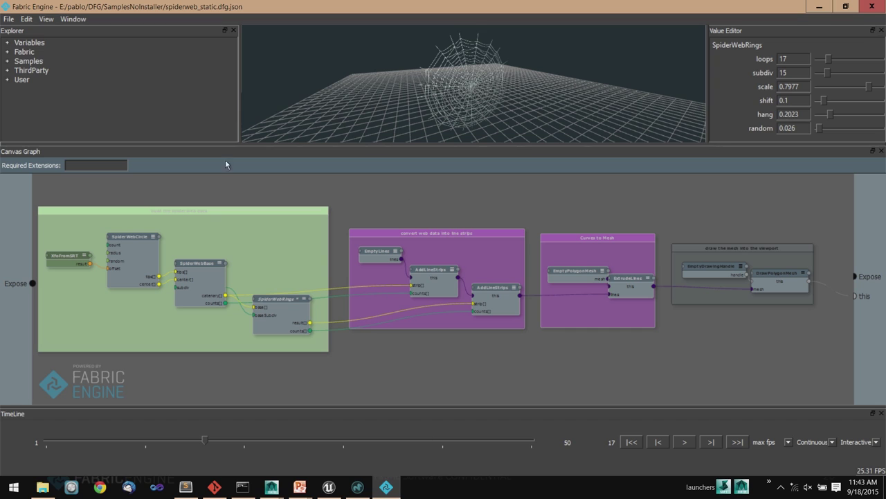
pyautogui.click(9, 19)
pyautogui.click(16, 33)
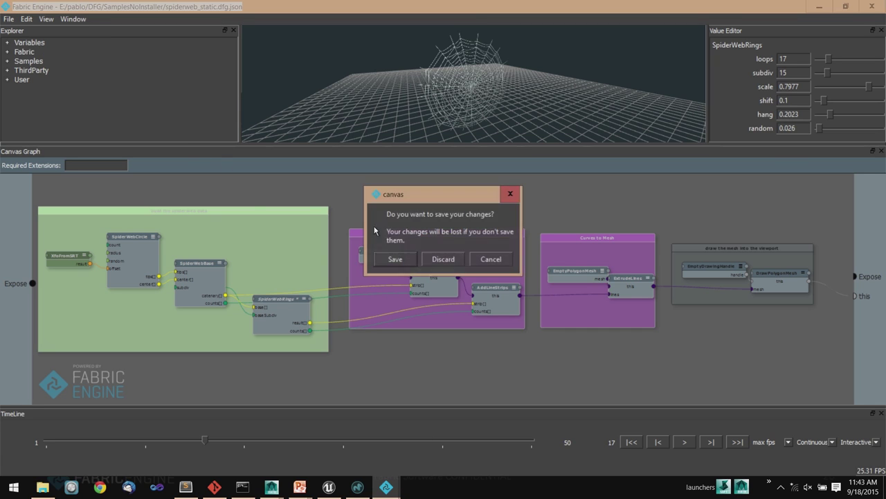
pyautogui.click(442, 257)
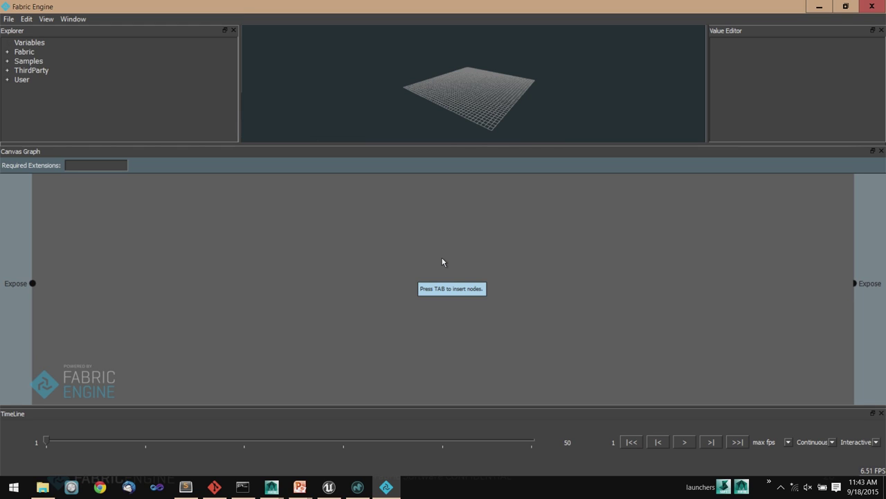
# Step: Search the presets for "leaparmdir" and insert the LeapArm Direction node into the empty graph
pyautogui.press('Tab')
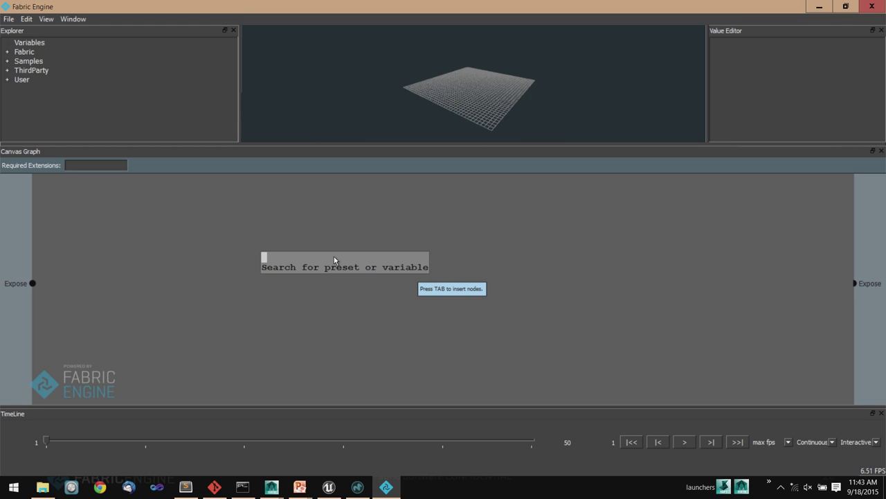
pyautogui.write('leaparmdir')
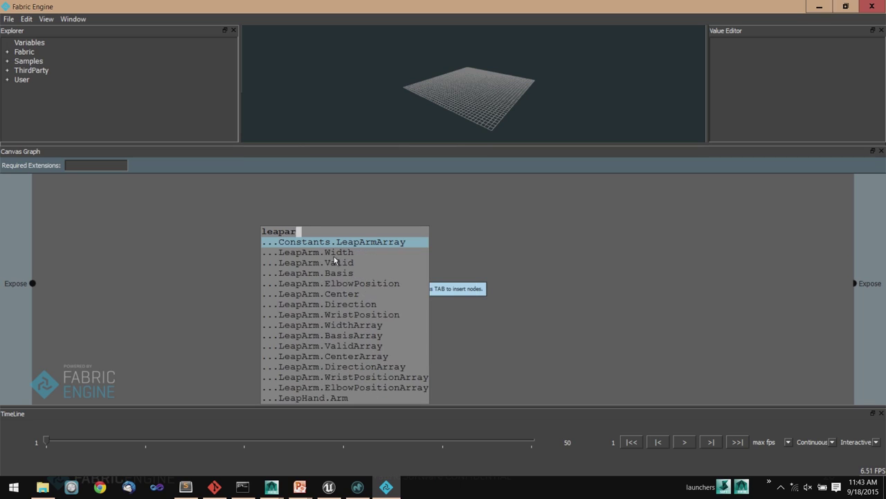
pyautogui.press('Return')
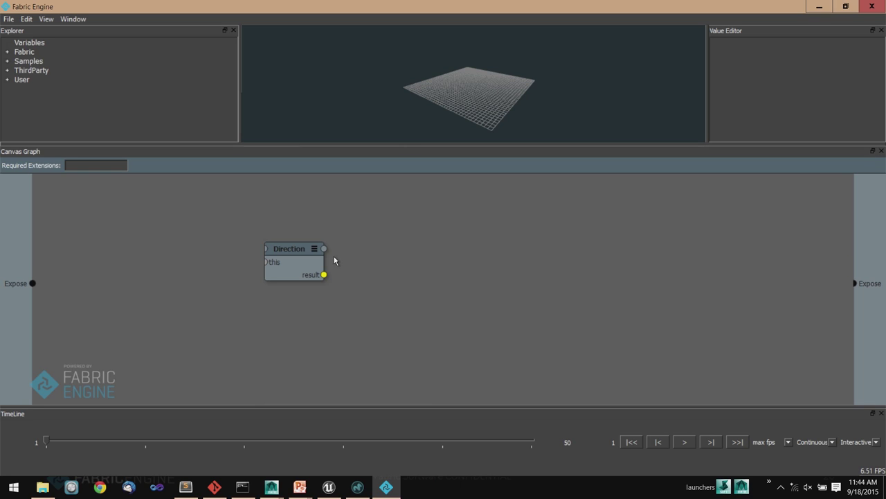
pyautogui.moveTo(309, 252)
# Step: Load the leap_camera.dfg.json preset from the SamplesNoInstaller folder, discarding the current graph's changes
pyautogui.click(9, 18)
pyautogui.click(18, 84)
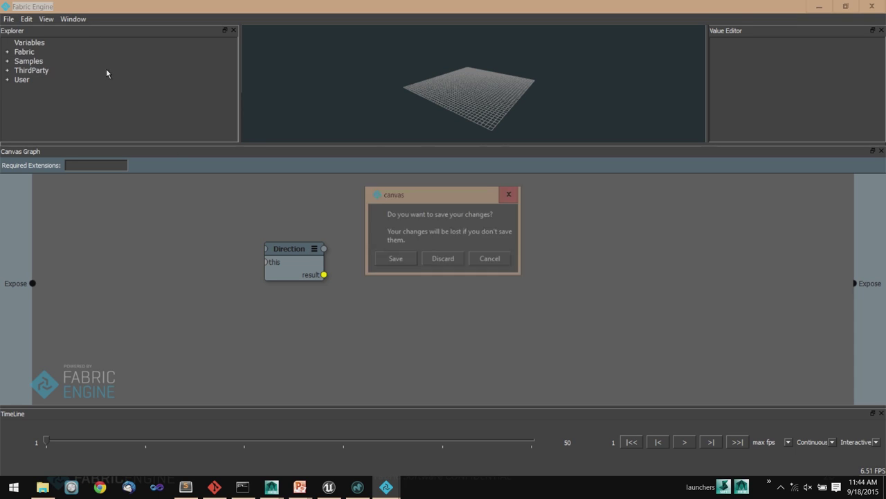
pyautogui.click(443, 259)
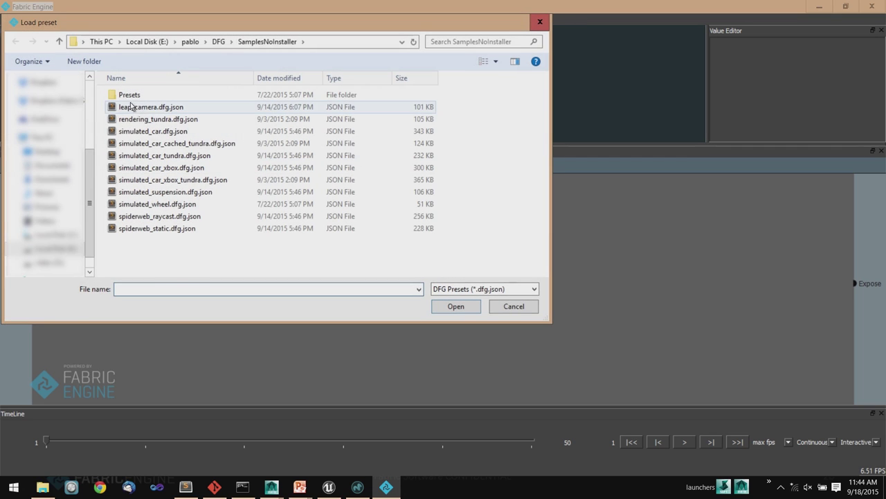
pyautogui.doubleClick(157, 108)
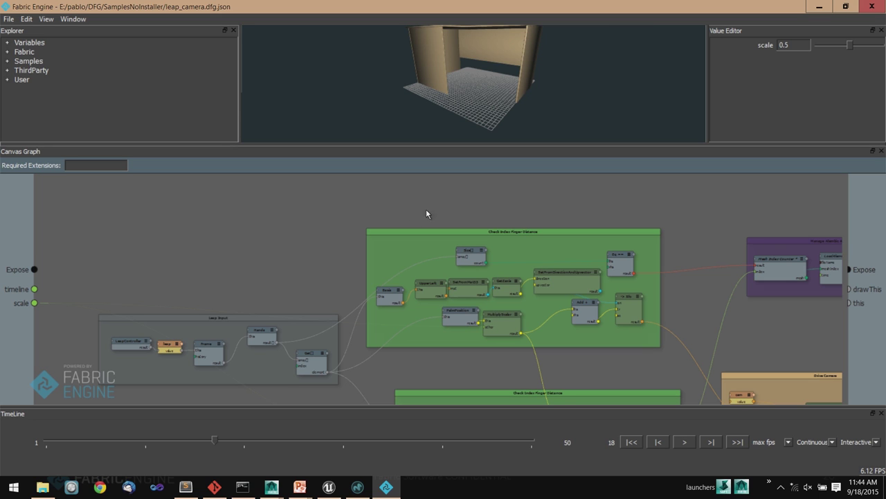
# Step: Inspect the Leap Input group and shift its leap and Frame nodes slightly to the right
pyautogui.scroll(5, 237, 283)
pyautogui.scroll(3, 353, 232)
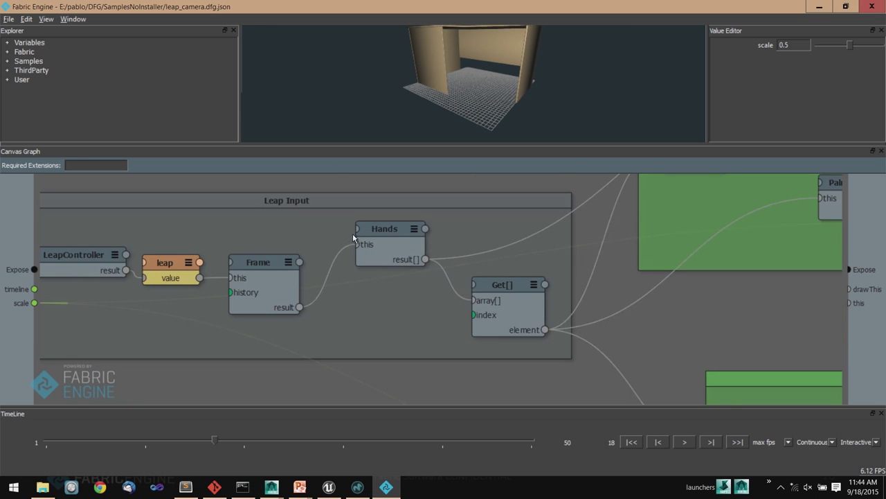
pyautogui.moveTo(264, 223); pyautogui.dragTo(310, 238, button='middle')
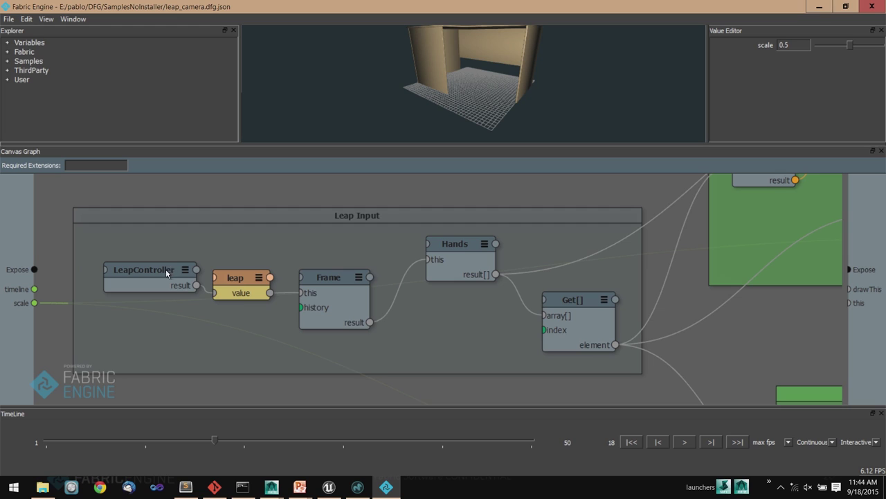
pyautogui.moveTo(239, 279); pyautogui.dragTo(244, 279)
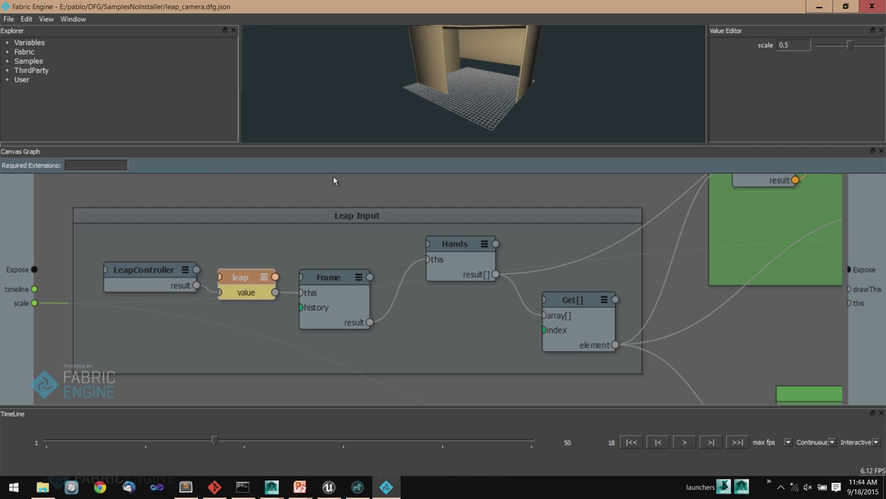
pyautogui.moveTo(331, 276); pyautogui.dragTo(344, 276)
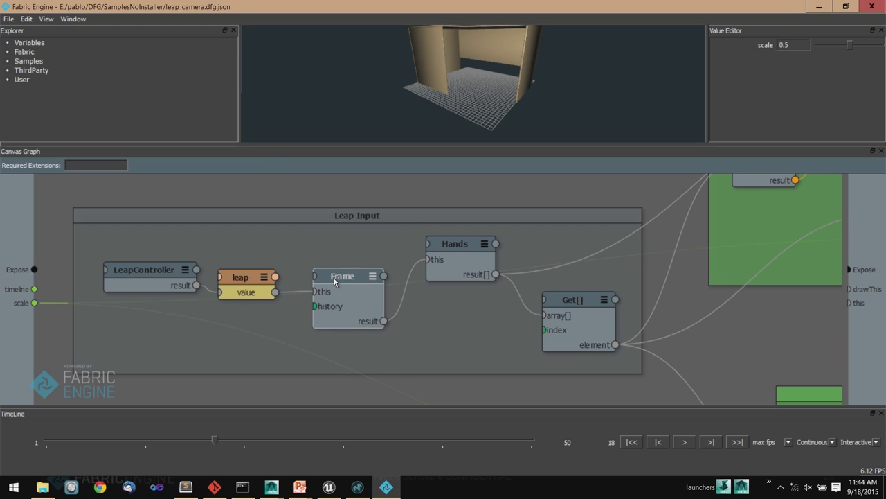
pyautogui.moveTo(335, 281)
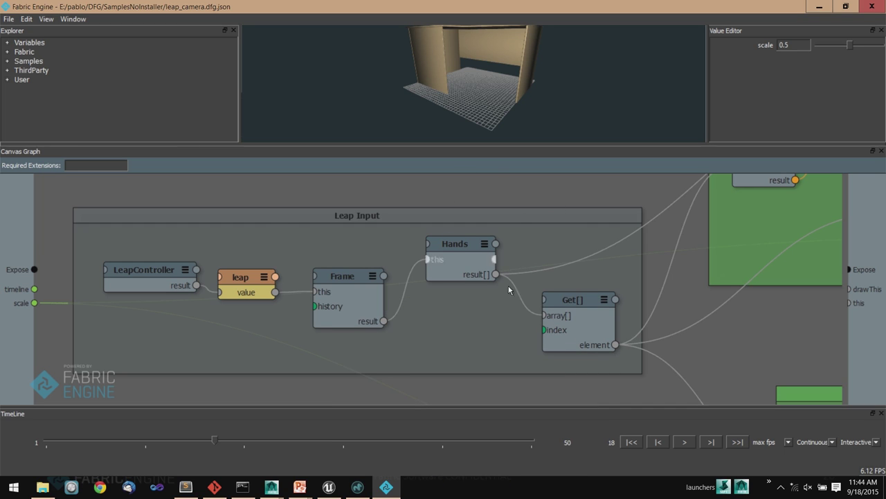
# Step: Examine the green hand-transform and Check Index Finger Distance groups, and the Drive Camera group of the graph
pyautogui.moveTo(750, 353); pyautogui.dragTo(296, 469, button='middle')
pyautogui.scroll(-2, 292, 415)
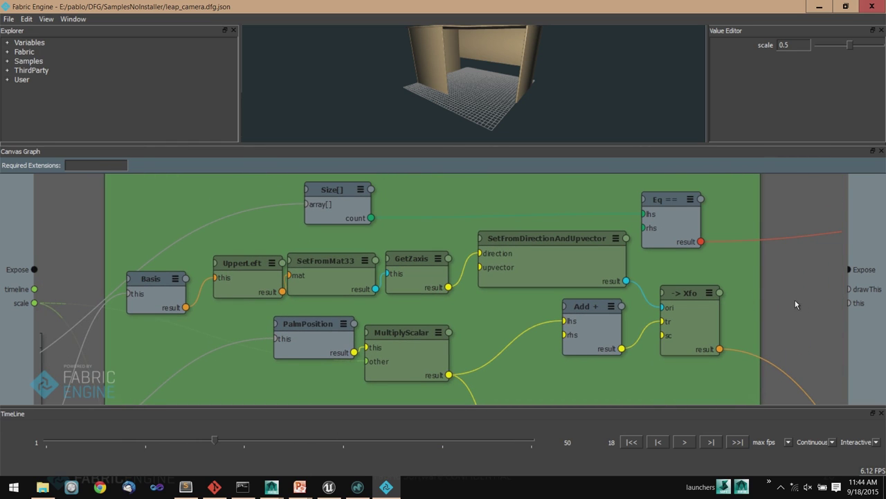
pyautogui.moveTo(801, 300); pyautogui.dragTo(791, 252, button='middle')
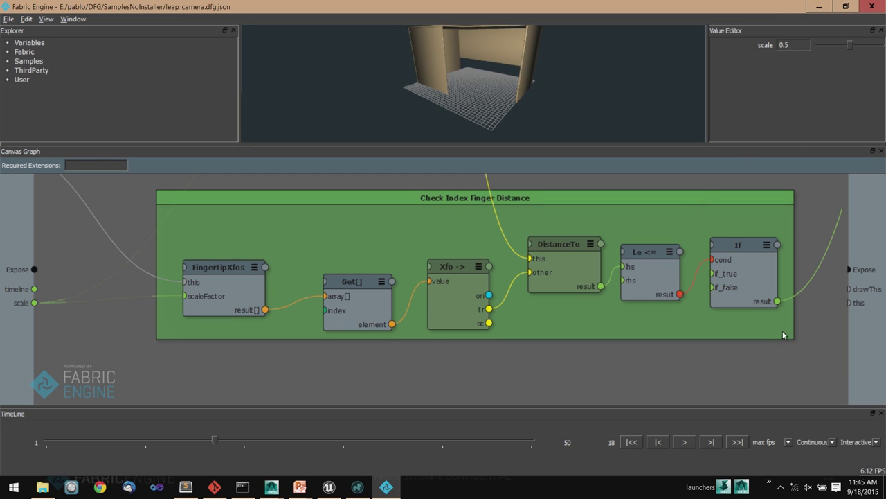
pyautogui.moveTo(781, 333); pyautogui.dragTo(147, 404, button='middle')
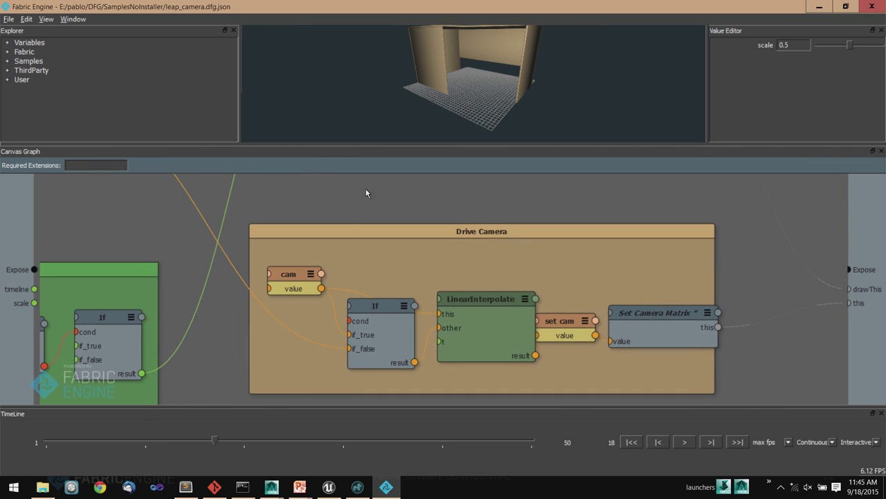
pyautogui.moveTo(367, 184); pyautogui.dragTo(381, 237, button='middle')
pyautogui.scroll(-2, 381, 238)
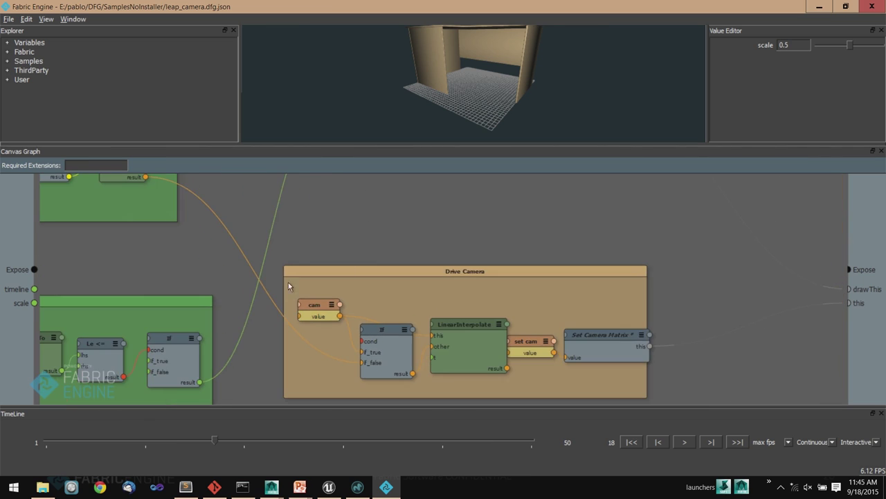
# Step: Examine the links from the hand-transform groups into Drive Camera, and the Manage Alembic Asset group with its output connection
pyautogui.scroll(-2, 354, 232)
pyautogui.moveTo(387, 199); pyautogui.dragTo(416, 261, button='middle')
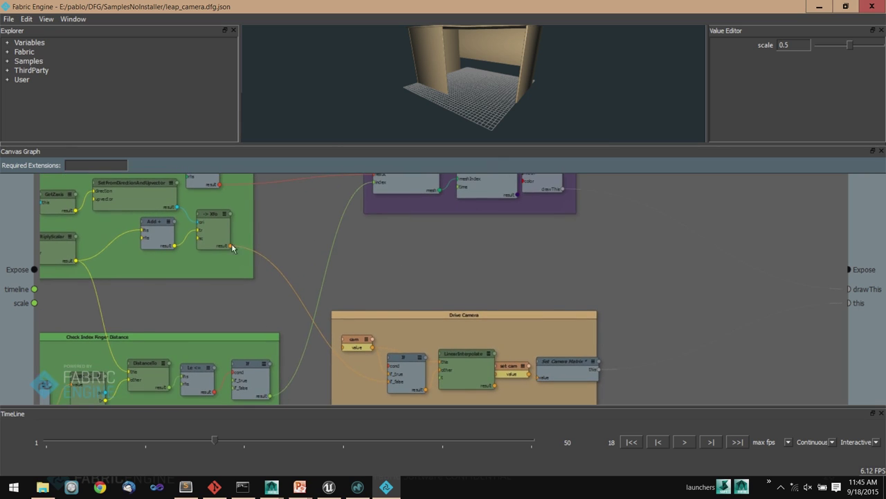
pyautogui.moveTo(489, 340); pyautogui.dragTo(481, 372, button='middle')
pyautogui.scroll(3, 496, 352)
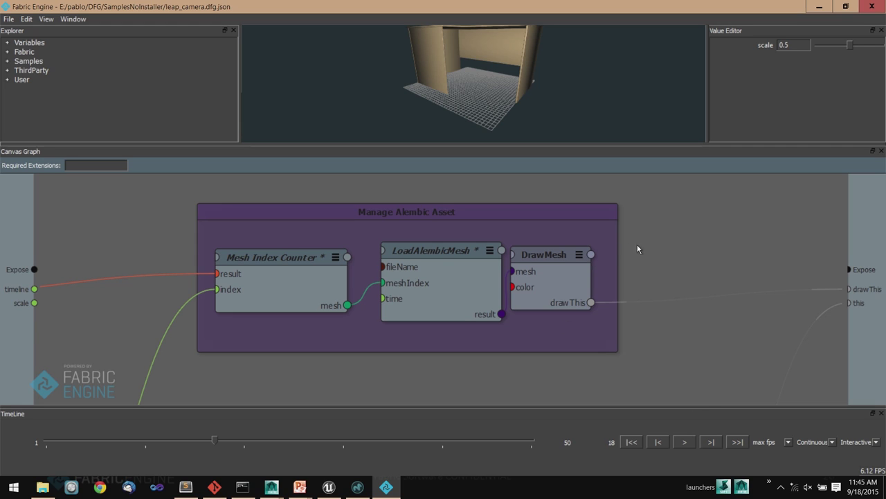
pyautogui.moveTo(715, 259); pyautogui.dragTo(639, 226, button='middle')
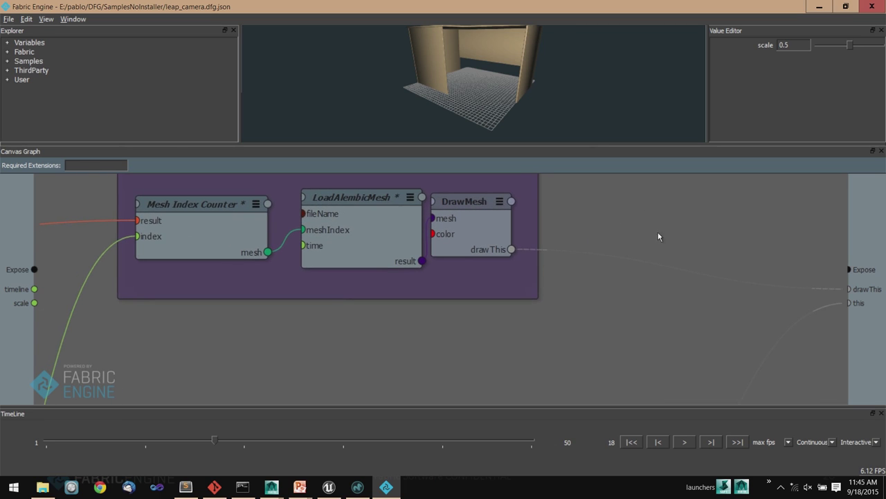
pyautogui.scroll(-3, 659, 239)
# Step: Set the timeline's playback rate to 48.0 fps and start playing the leap_camera graph
pyautogui.click(788, 442)
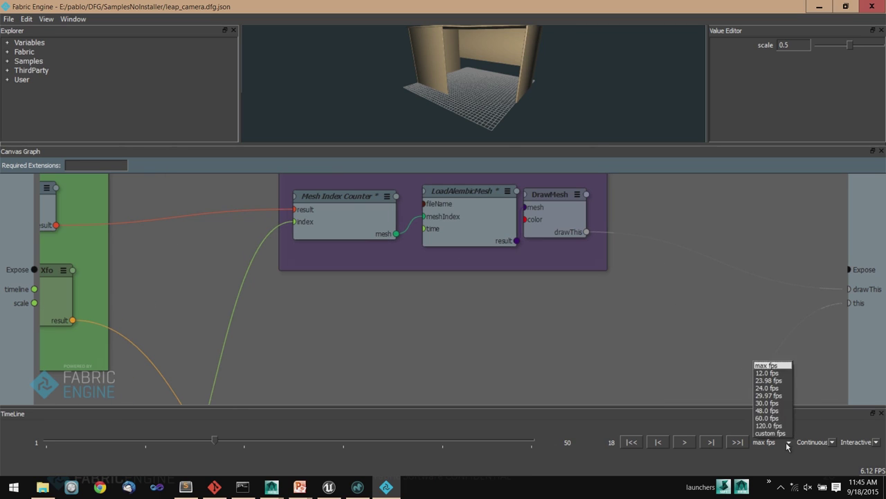
pyautogui.click(772, 412)
pyautogui.click(684, 442)
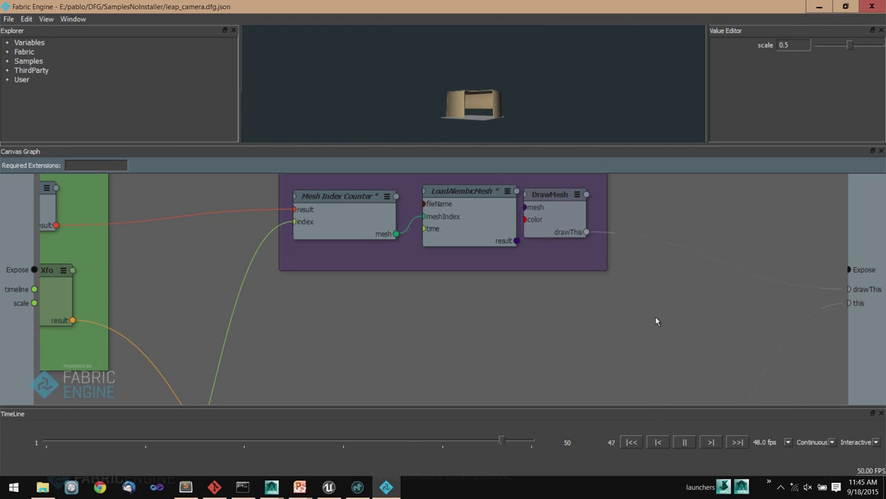
# Step: Enlarge the 3D viewport by shrinking the Canvas graph area, and pause playback after the hand-driven camera demonstration
pyautogui.moveTo(593, 146); pyautogui.dragTo(586, 329)
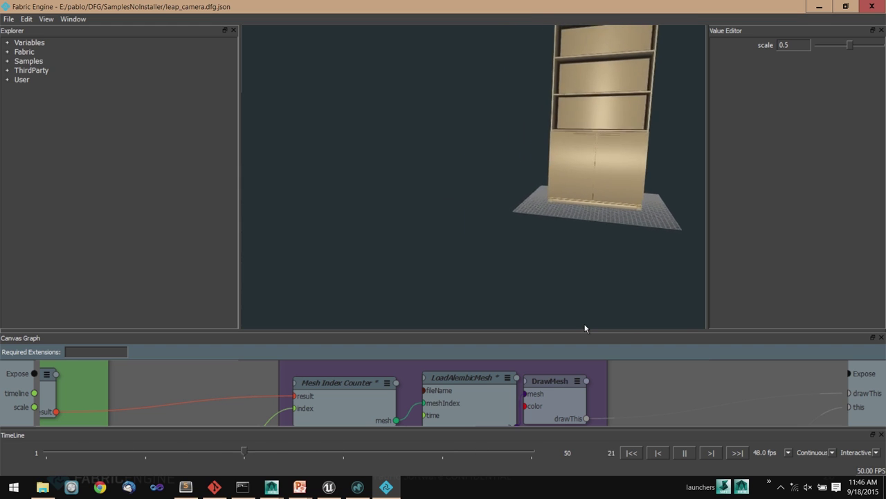
pyautogui.press('space')
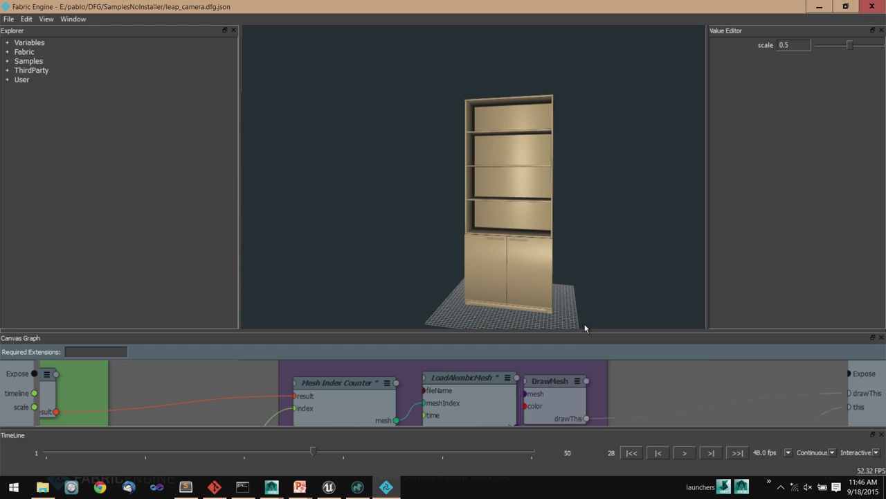
# Step: Switch to the PowerPoint slideshow and advance from the Extensible benefit slide to the next slide
pyautogui.hotkey('alt', 'Tab')
pyautogui.hotkey('alt', 'Tab')
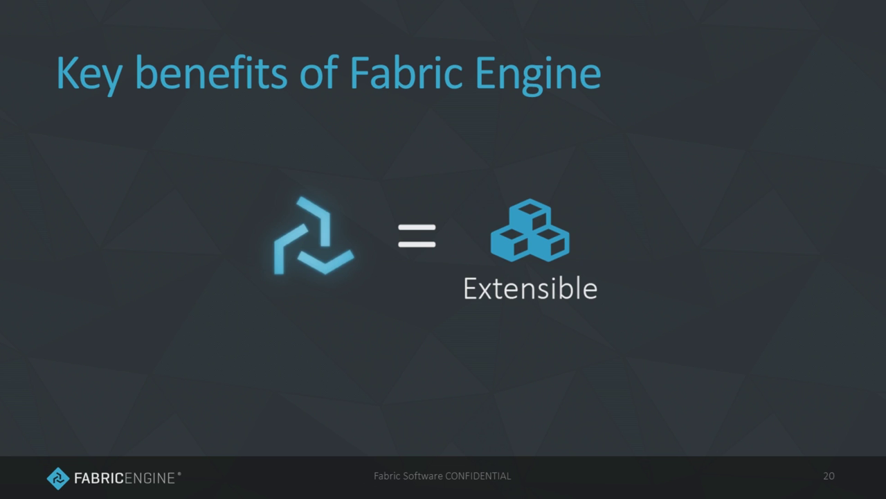
pyautogui.press('Right')
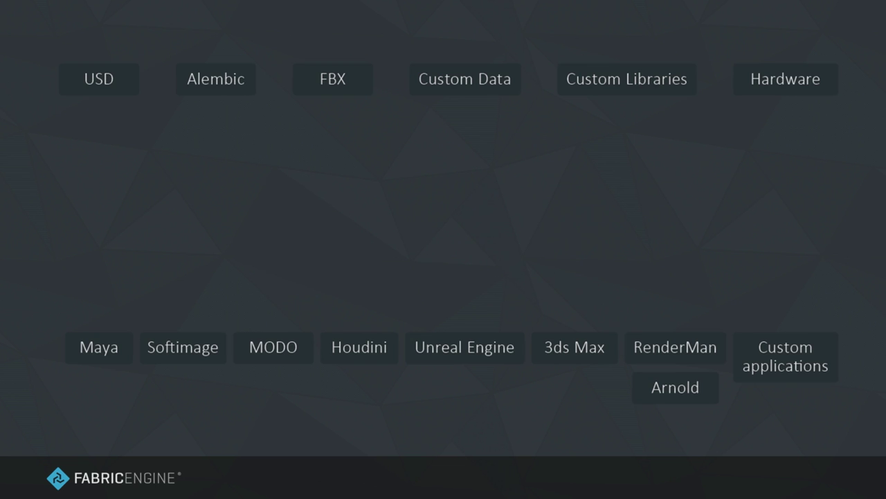